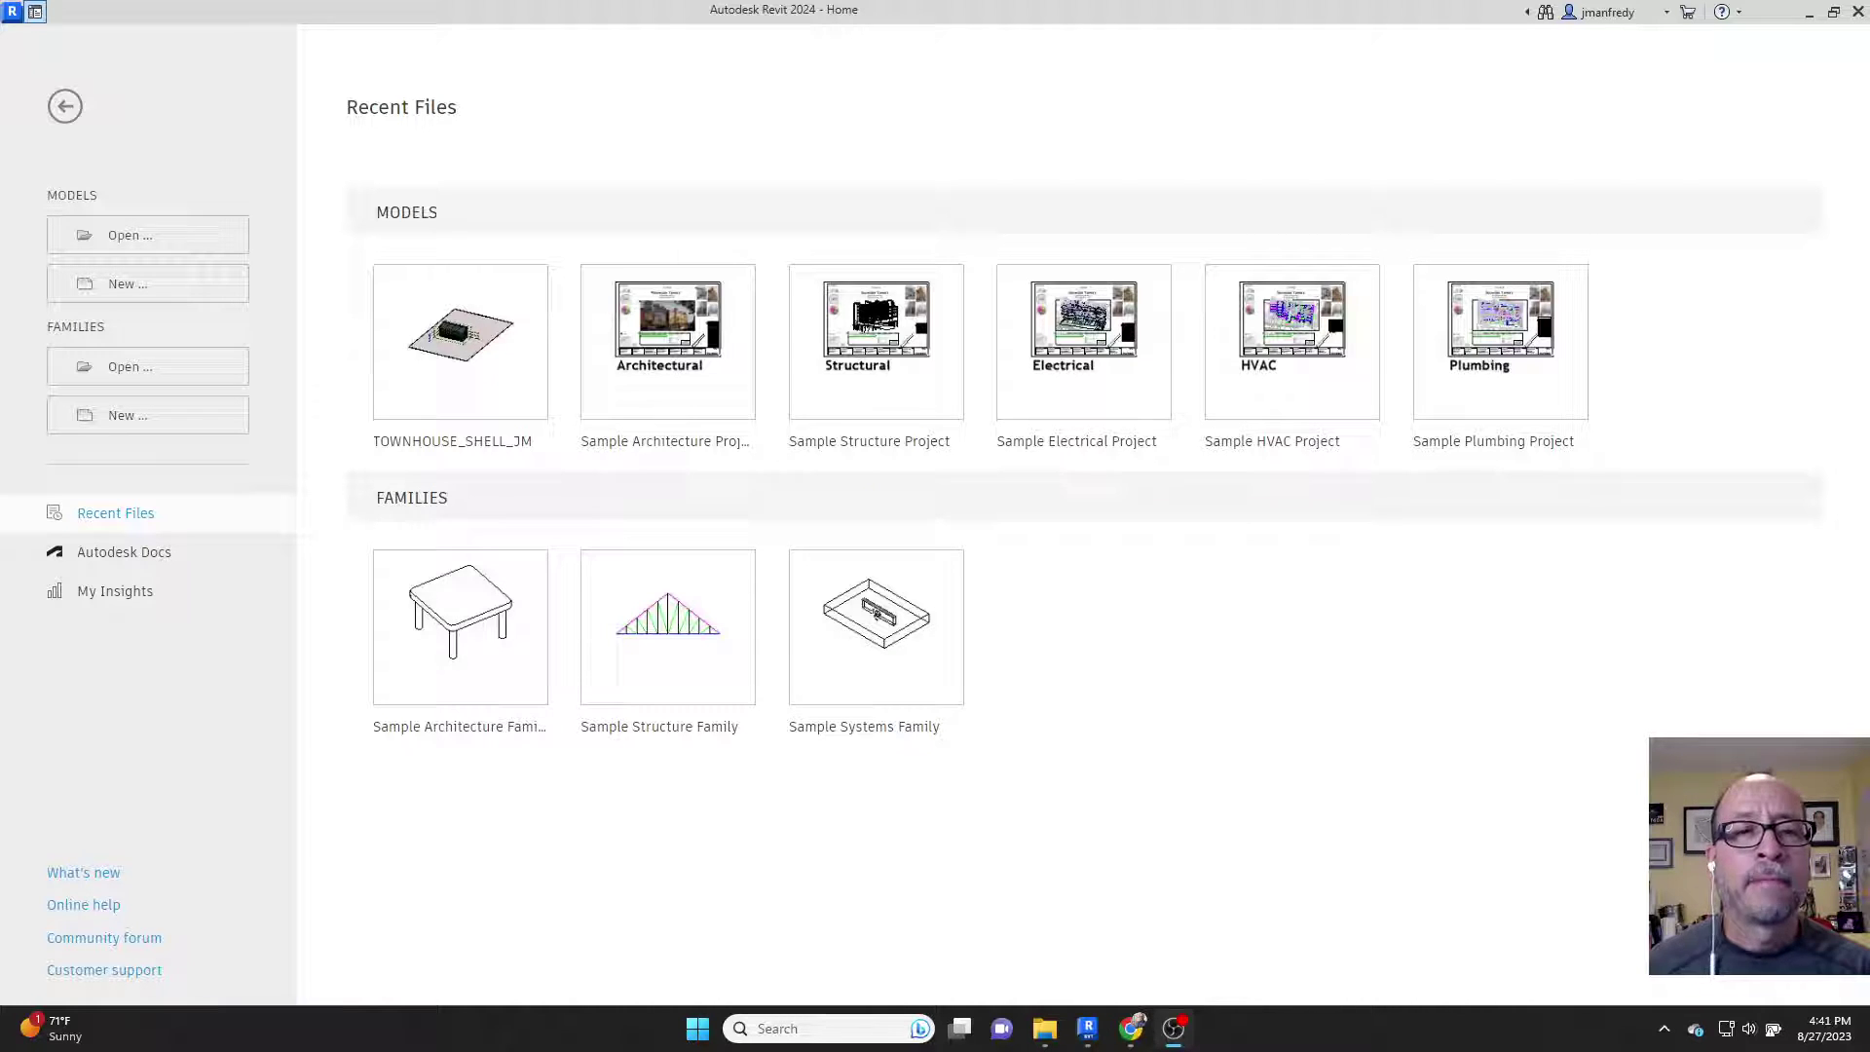
# - Create a new project, Project11, from the Imperial Multi-discipline template
pyautogui.click(127, 286)
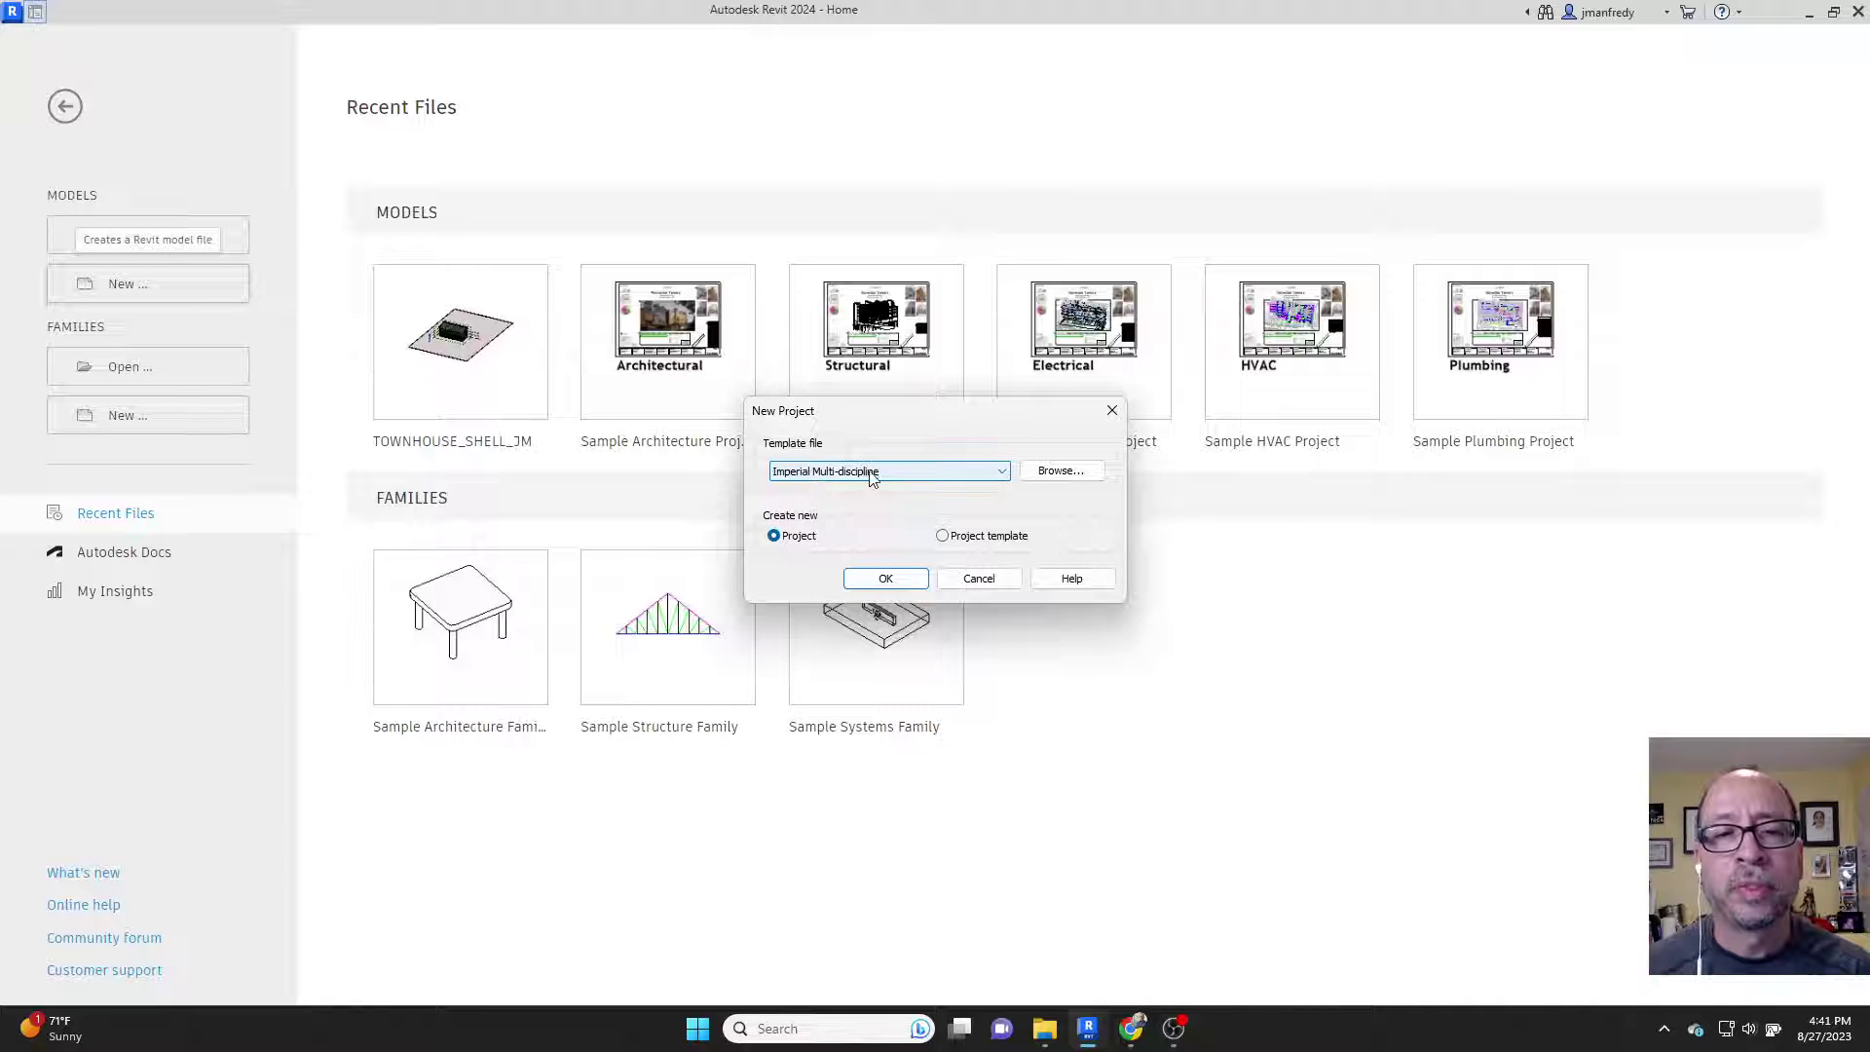
pyautogui.click(885, 579)
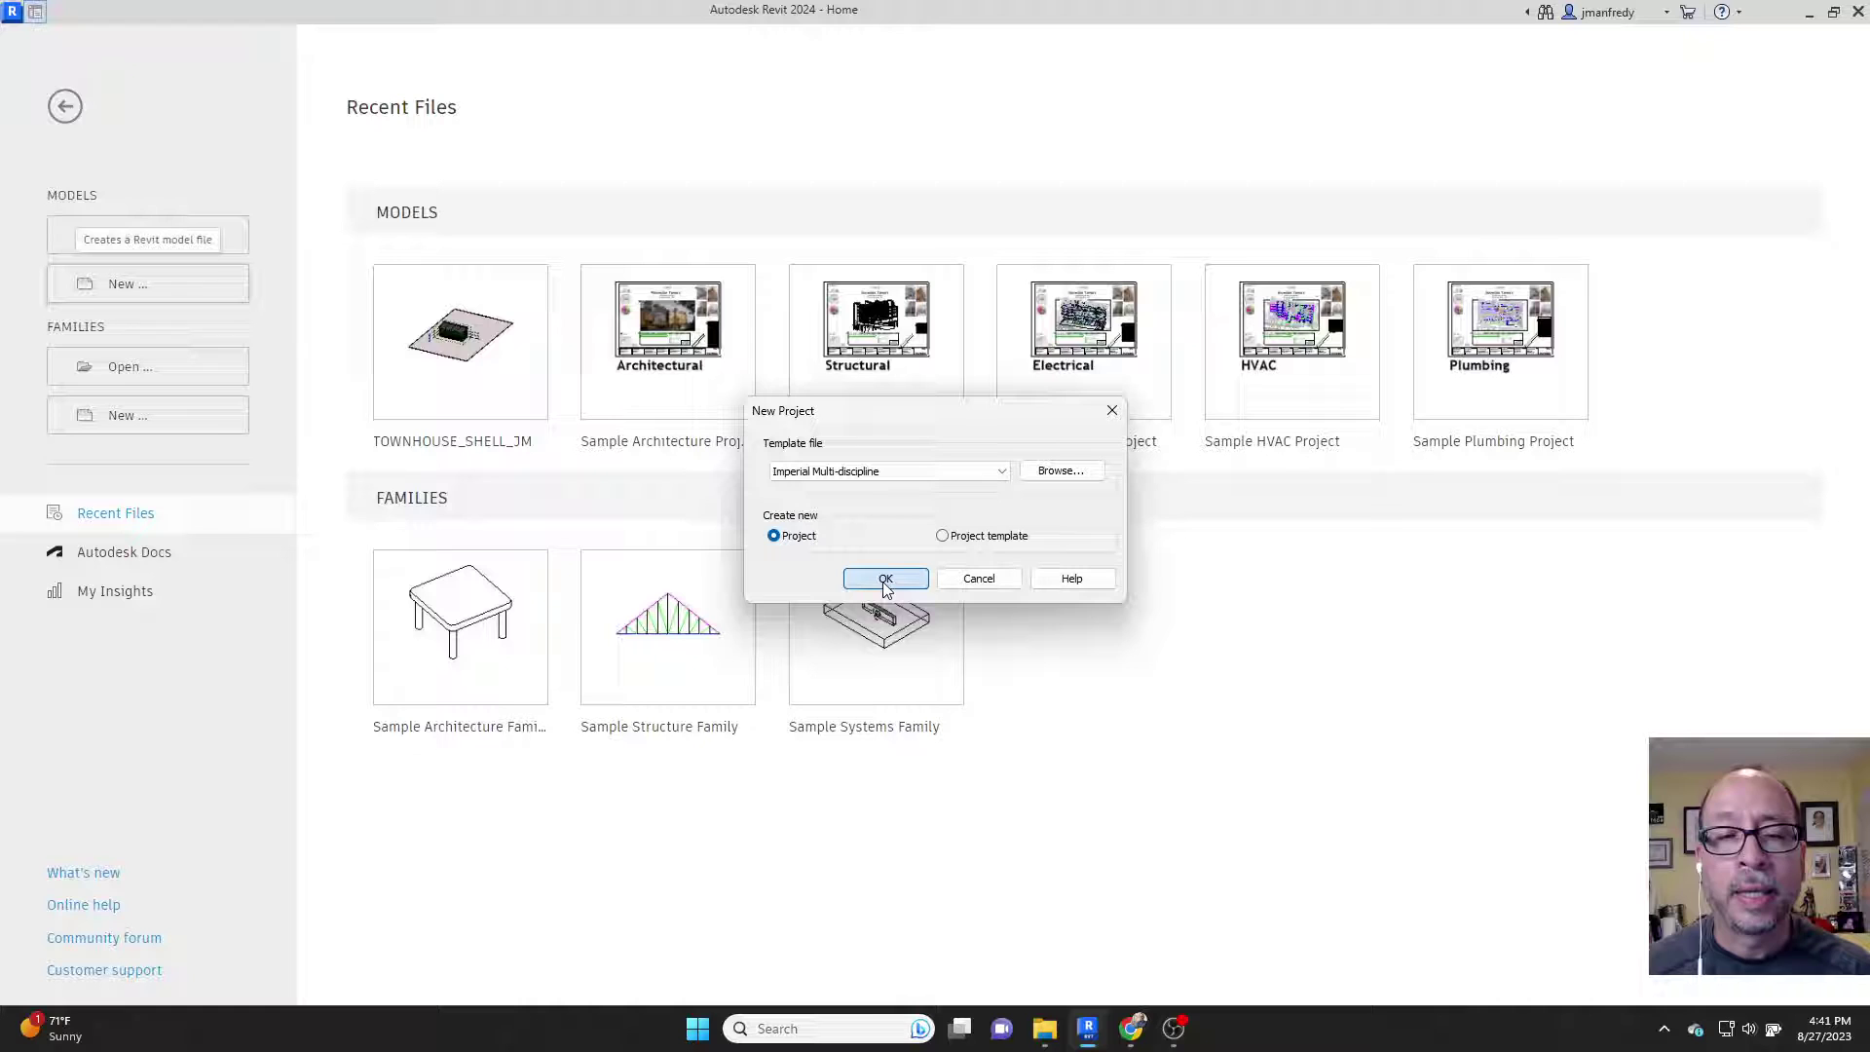
pyautogui.click(930, 471)
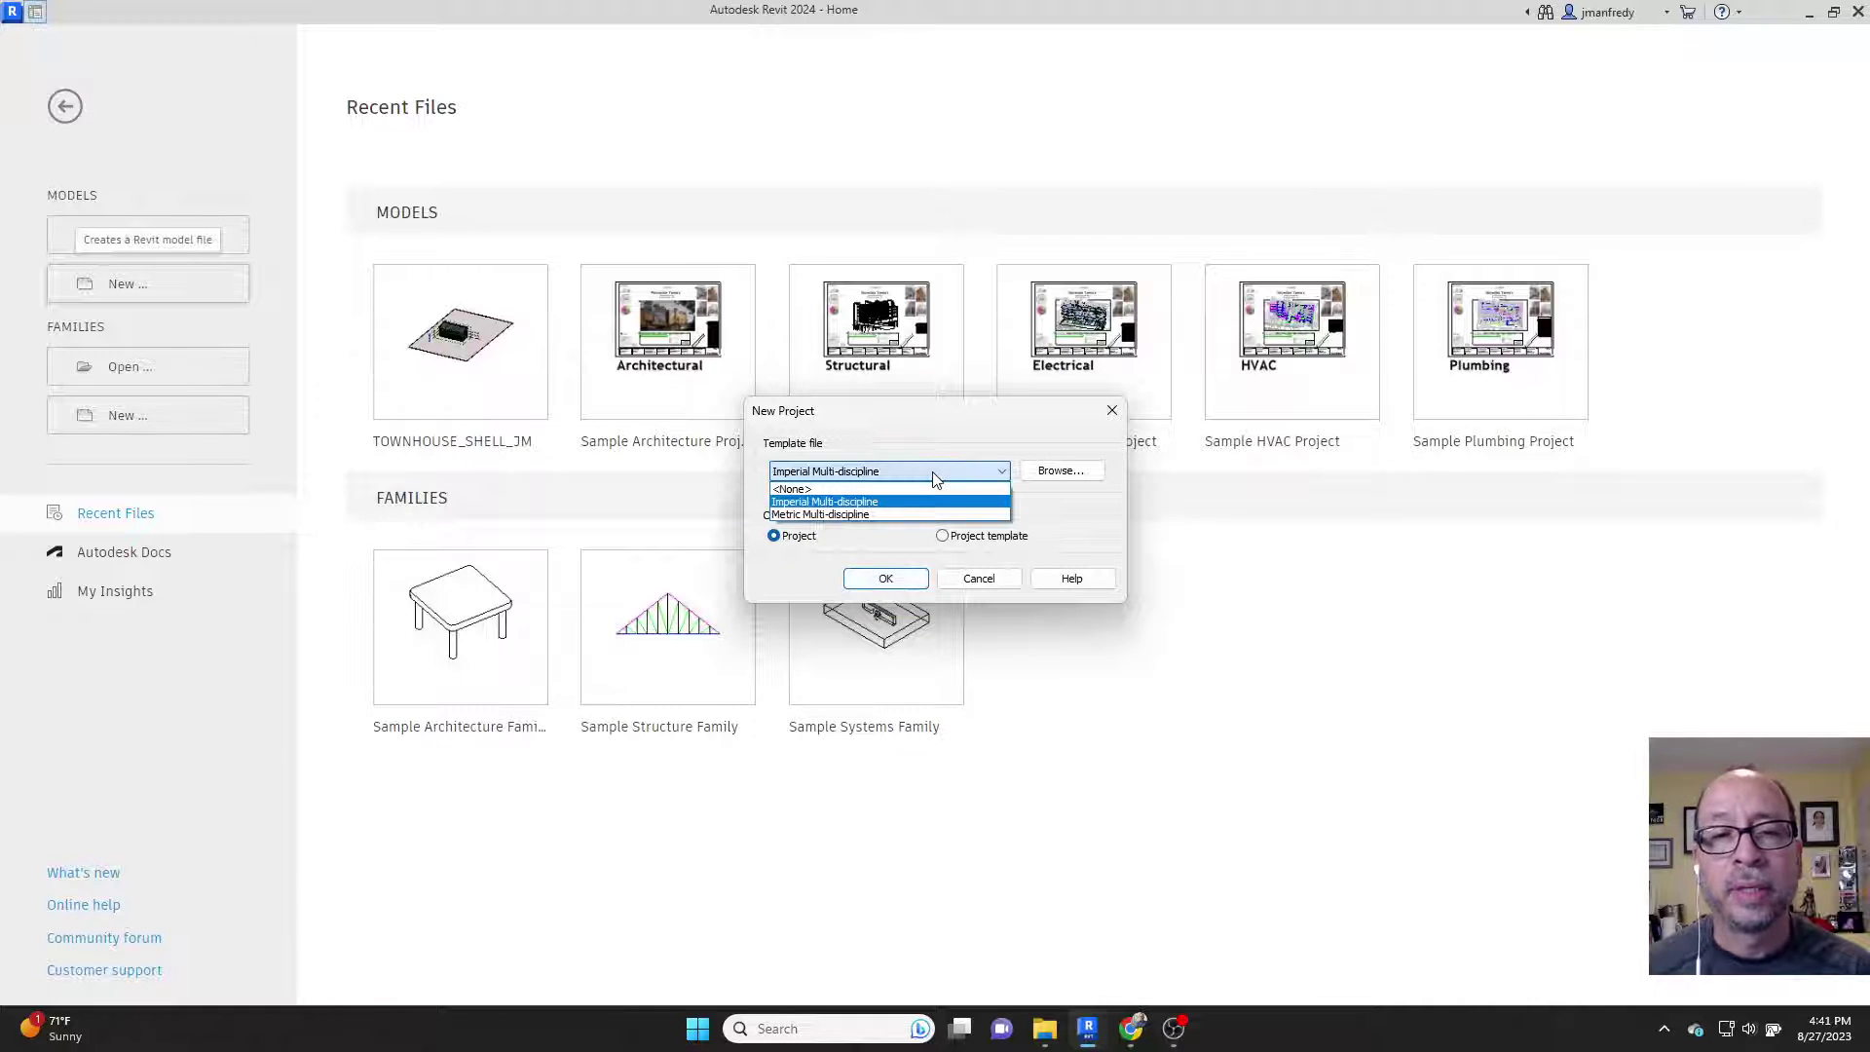
pyautogui.click(932, 471)
pyautogui.click(885, 579)
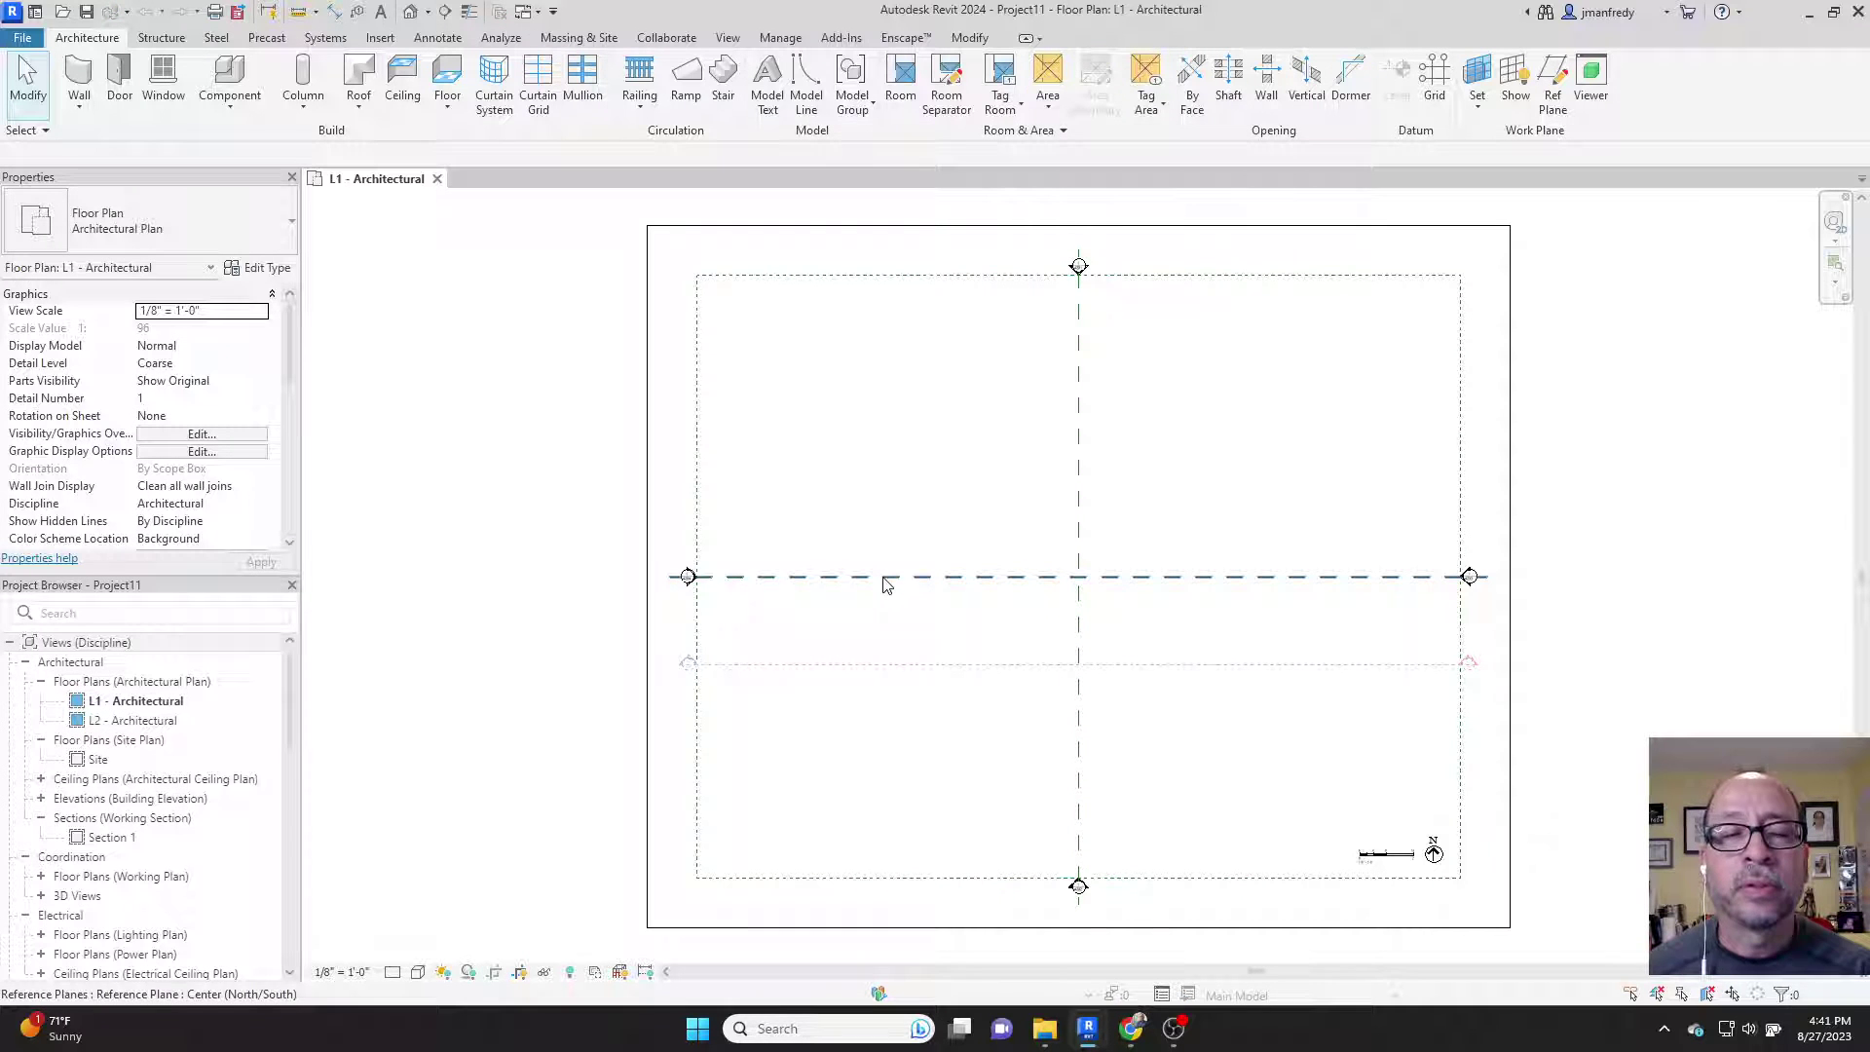
pyautogui.moveTo(852, 518); pyautogui.dragTo(776, 514, button='middle')
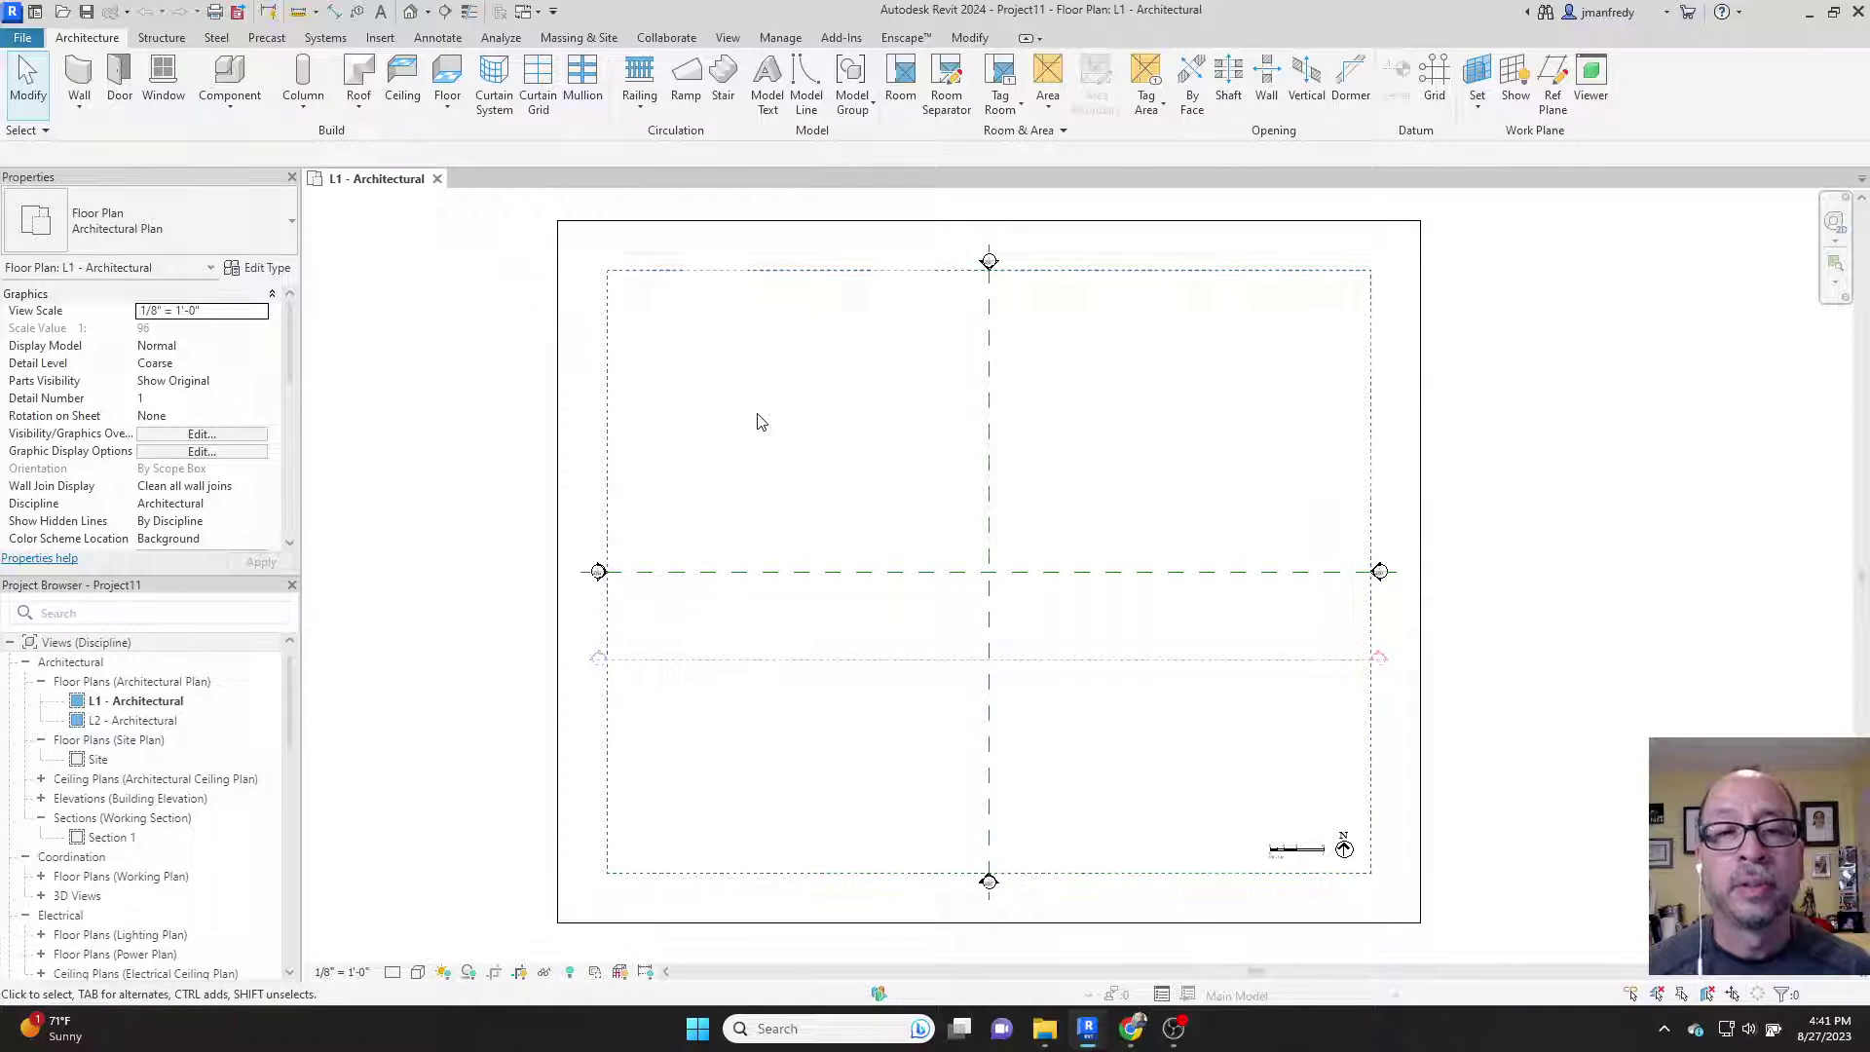
pyautogui.click(558, 413)
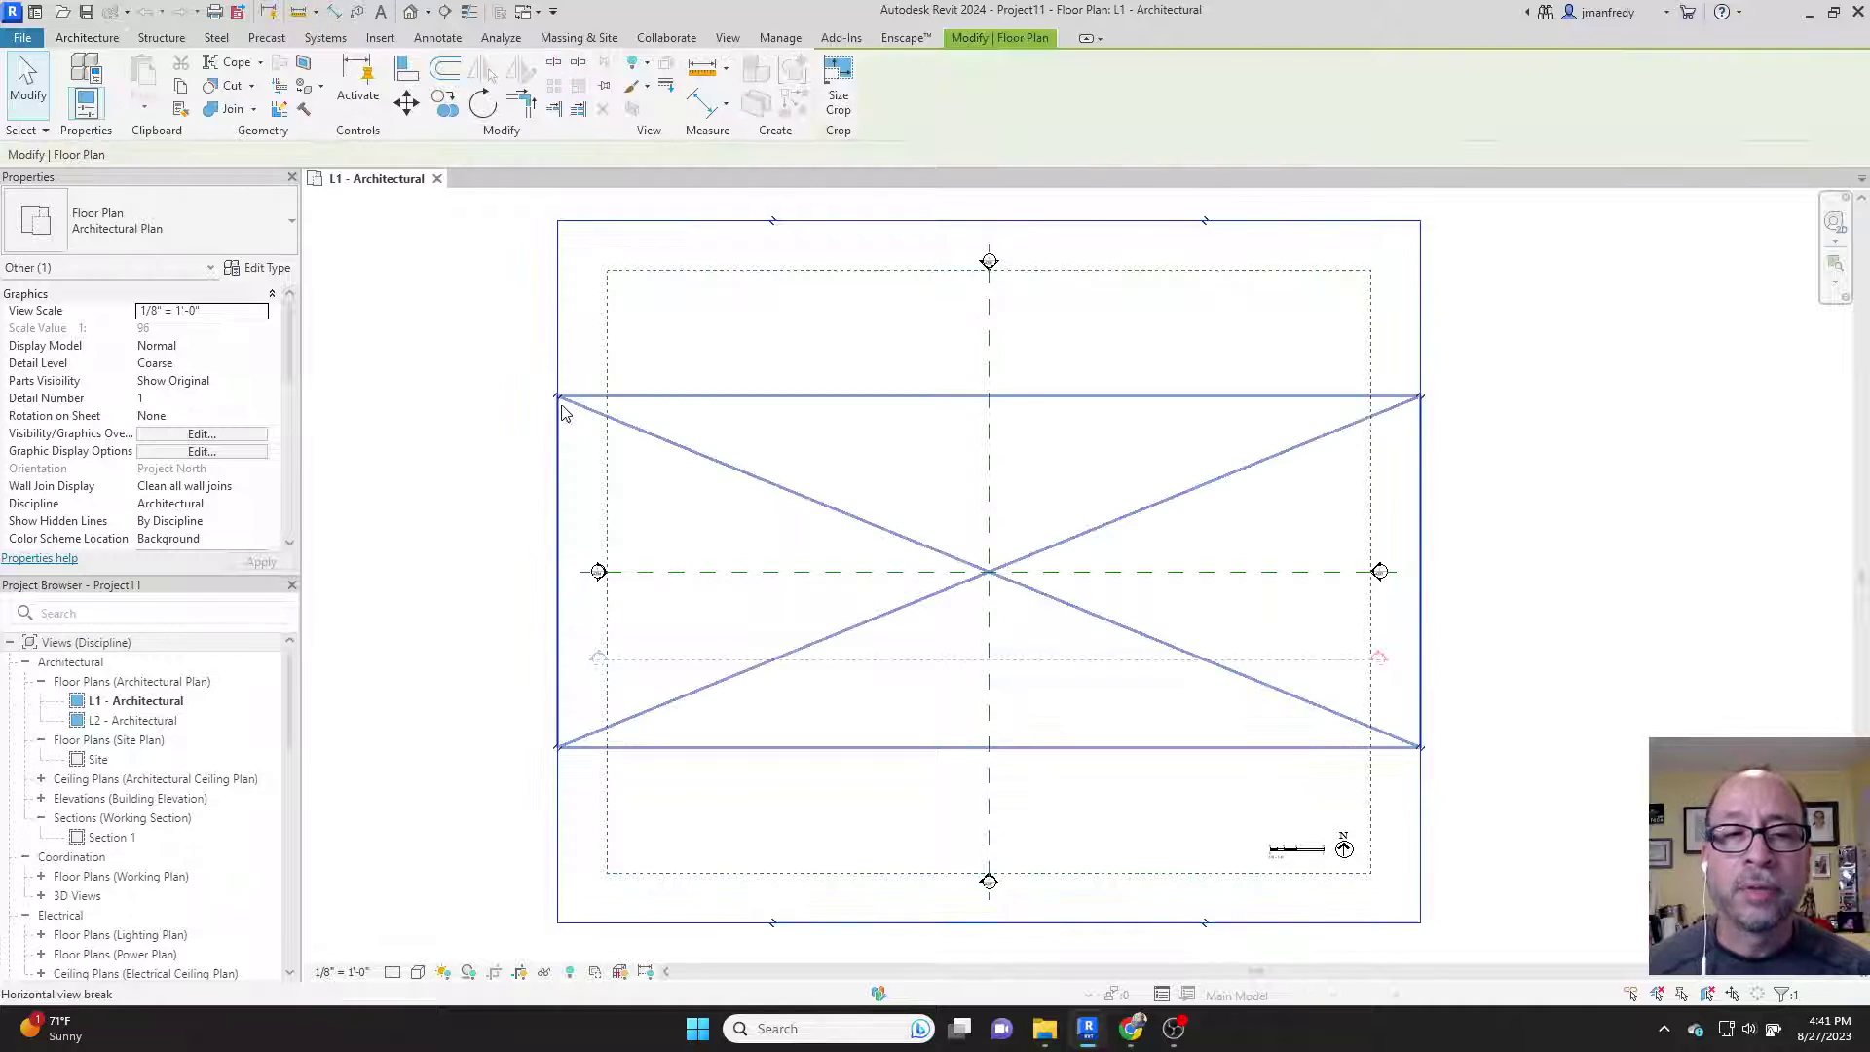
pyautogui.click(519, 431)
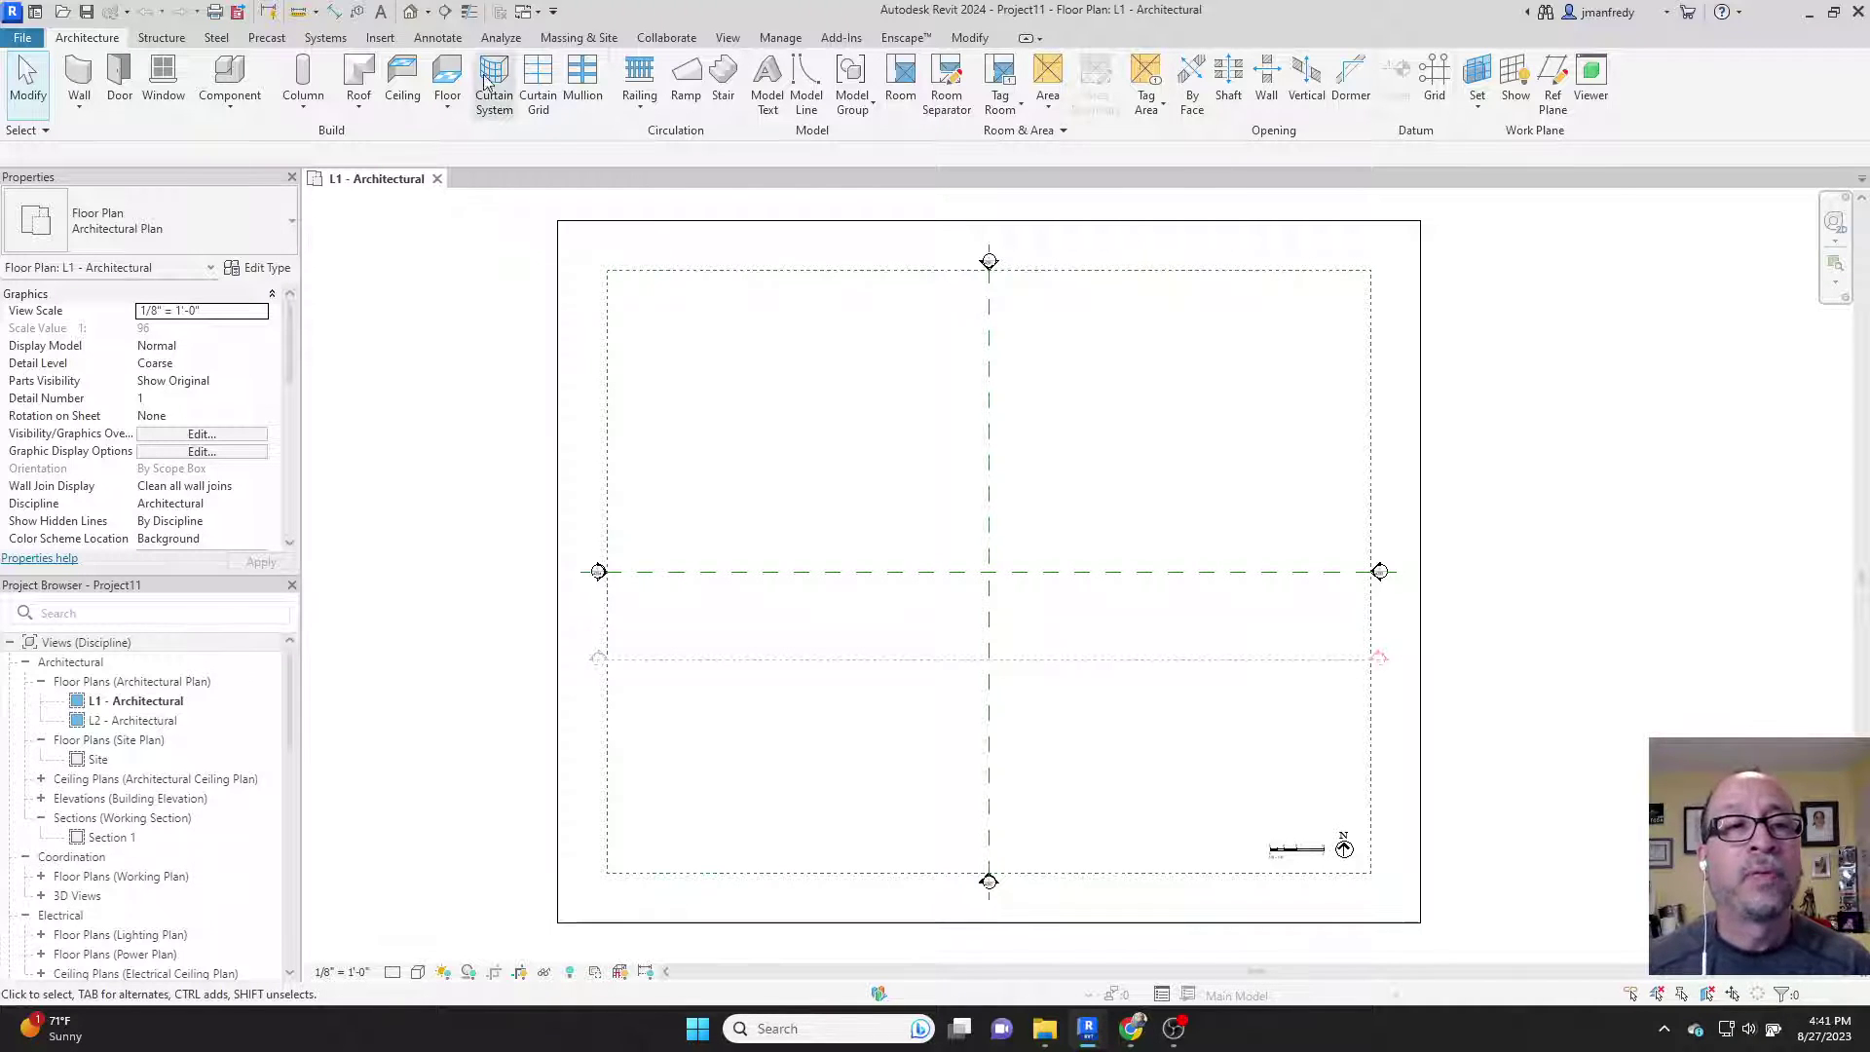
# - In the default 3D view, inspect both scope boxes and level L2's extents
pyautogui.click(410, 10)
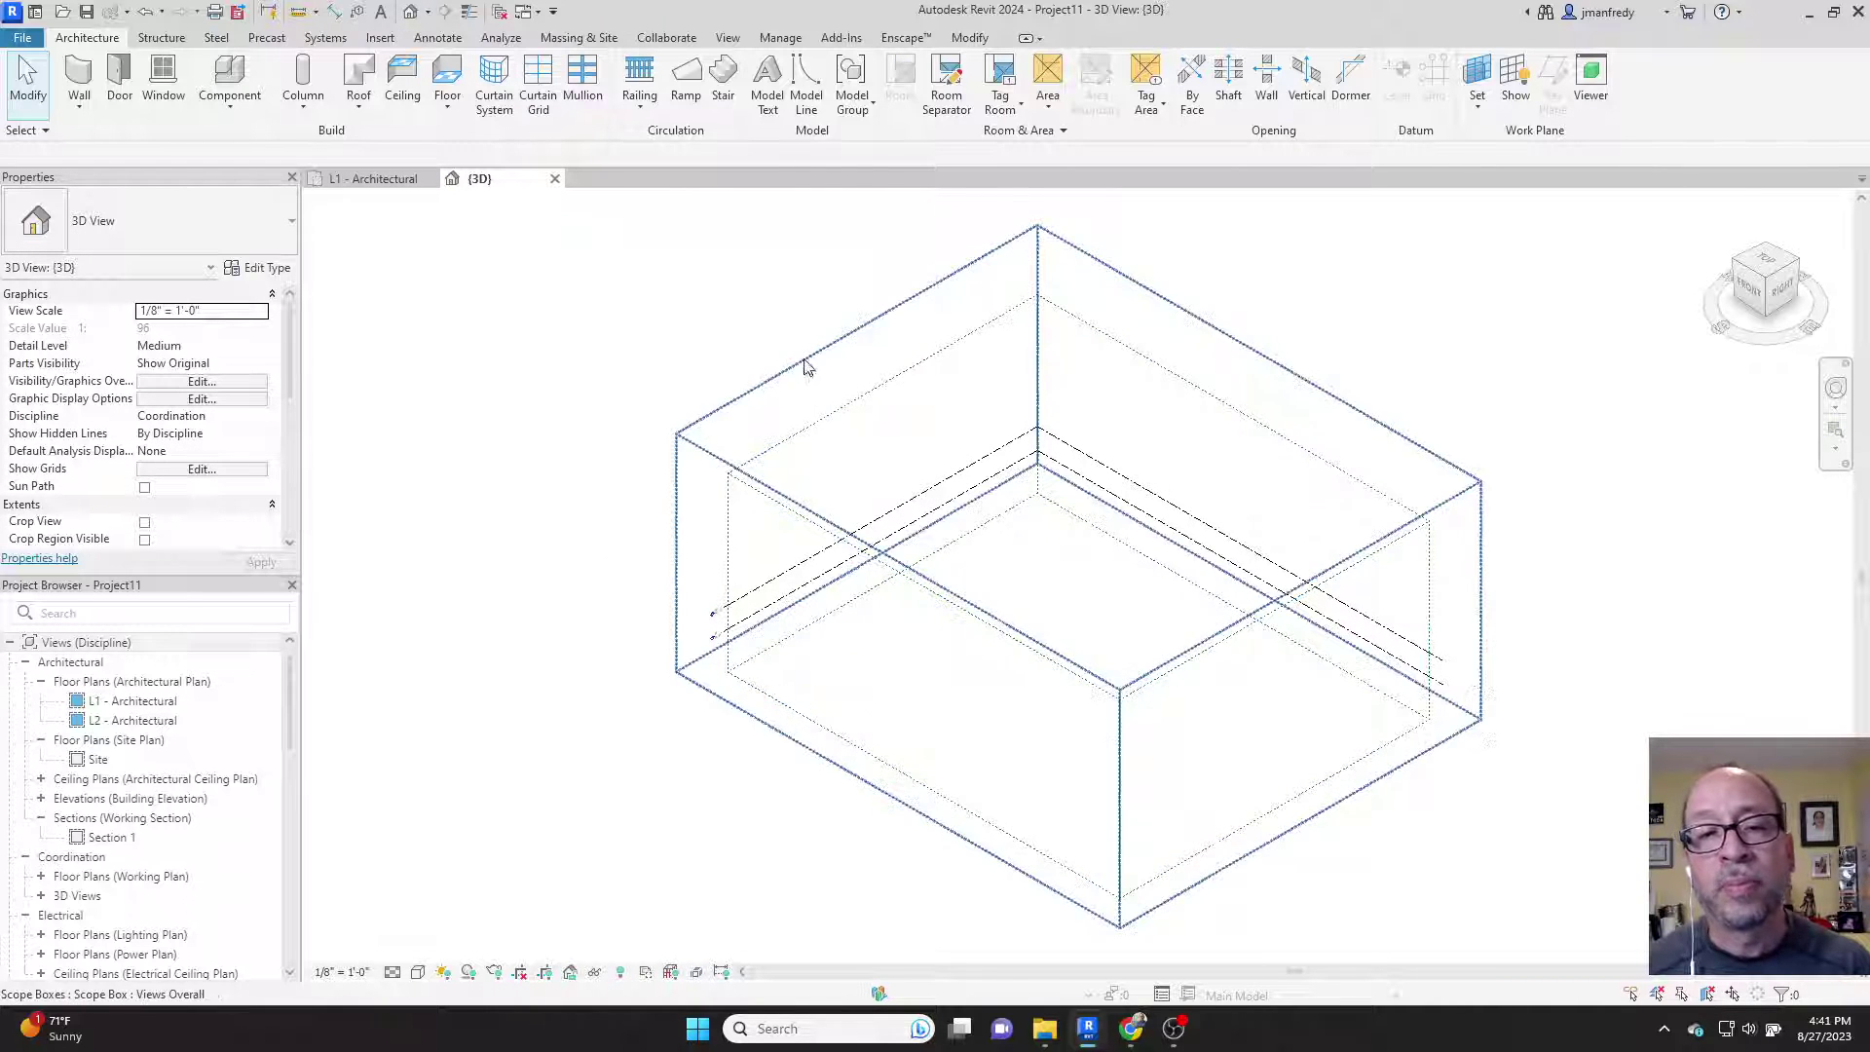
pyautogui.click(724, 415)
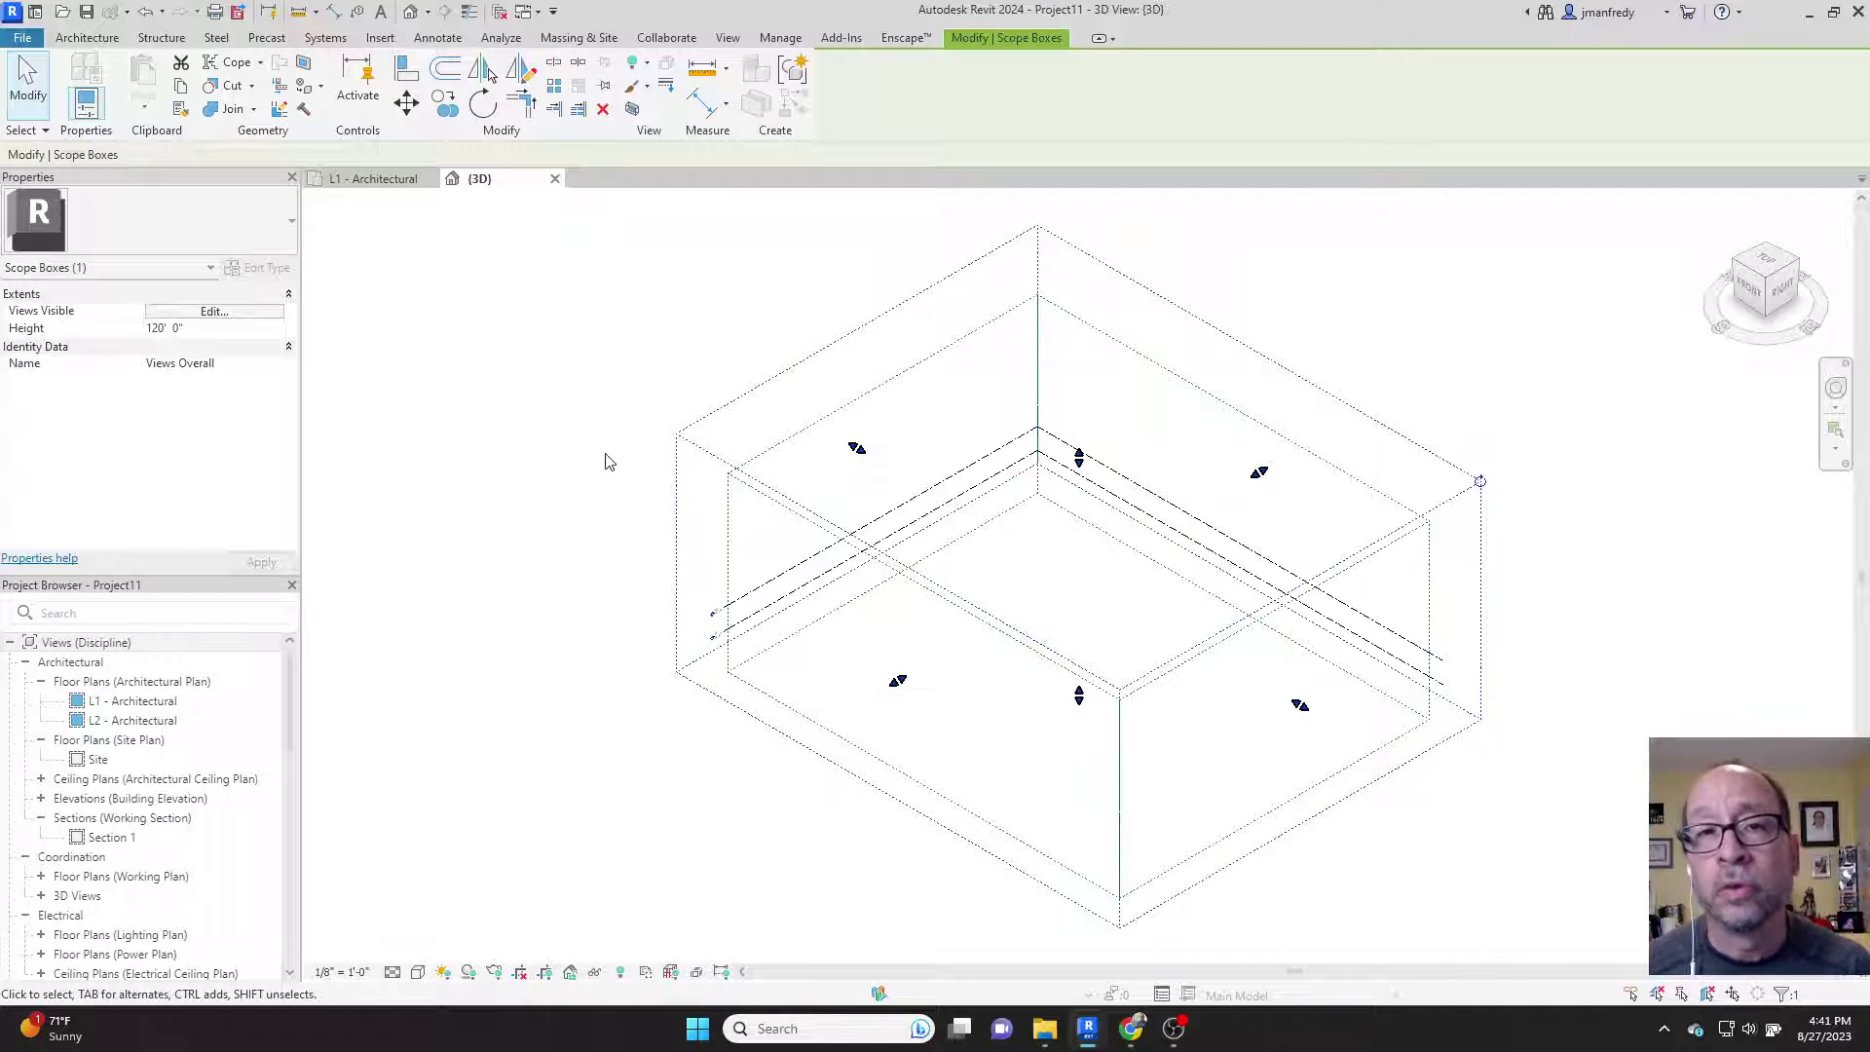
pyautogui.click(823, 418)
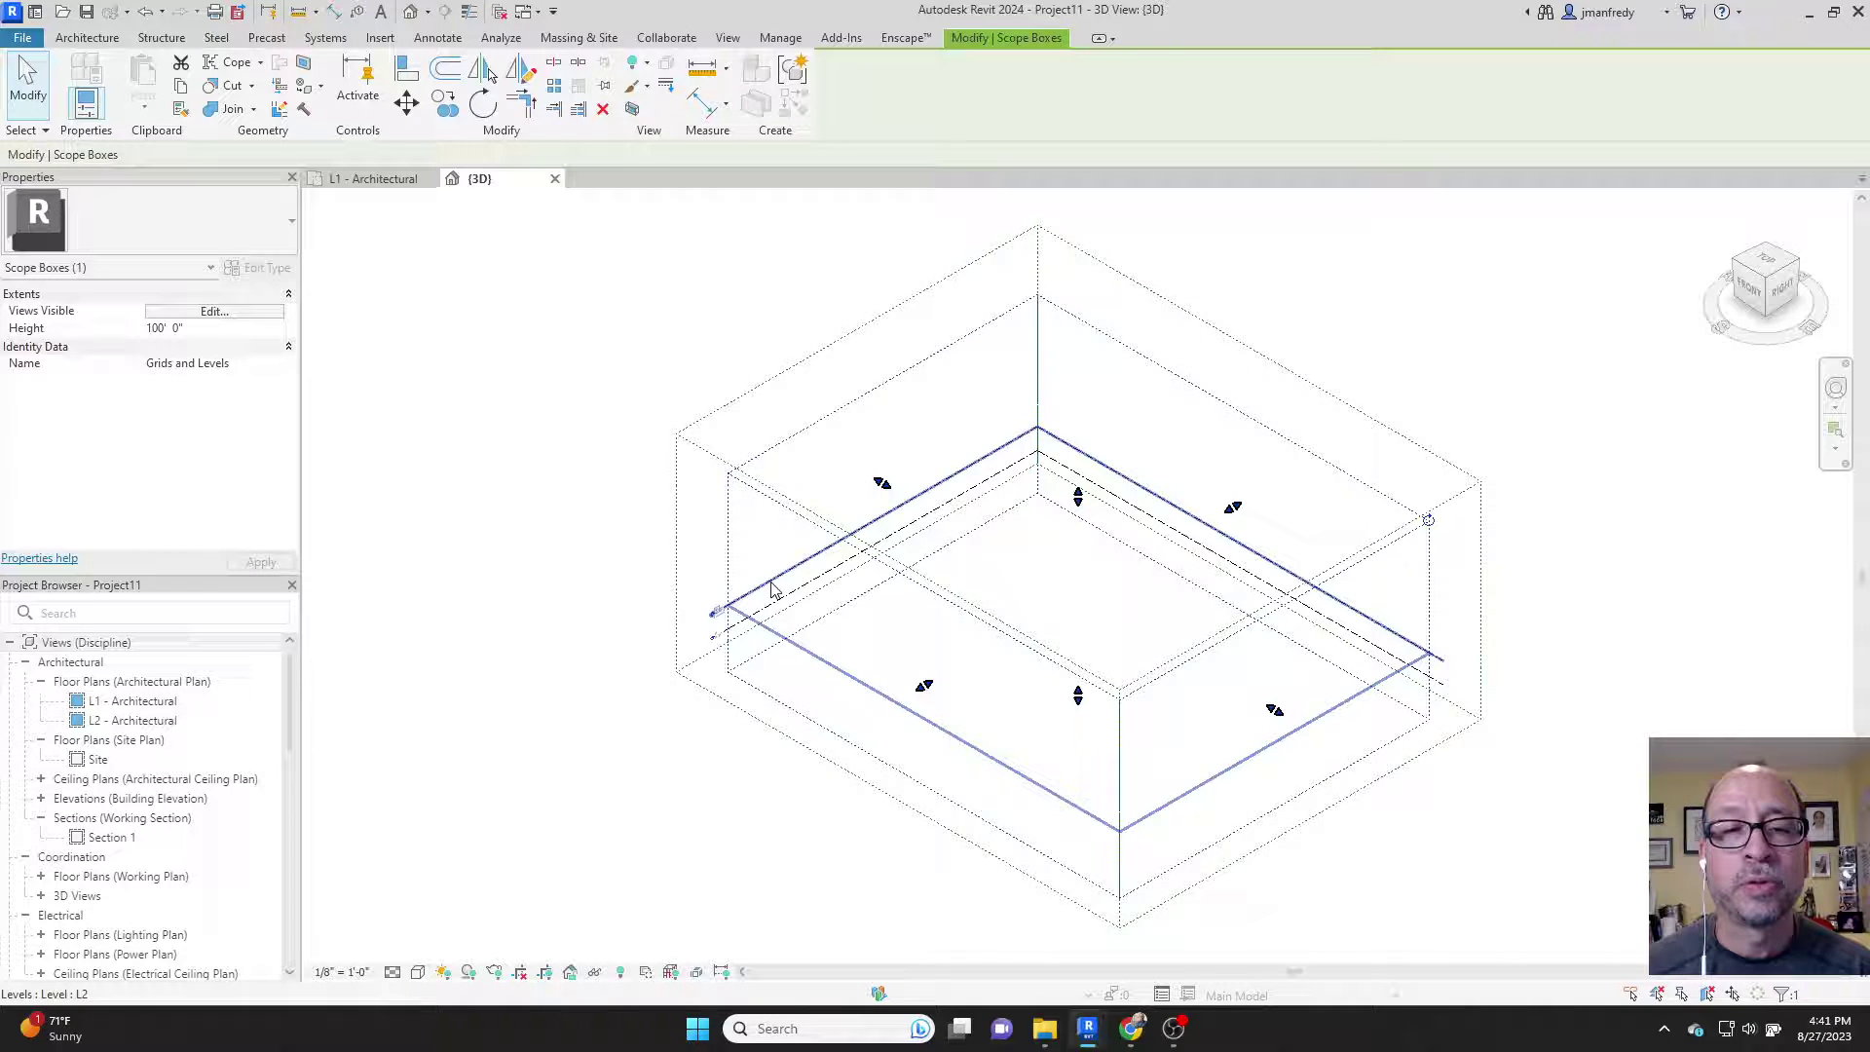
pyautogui.click(740, 596)
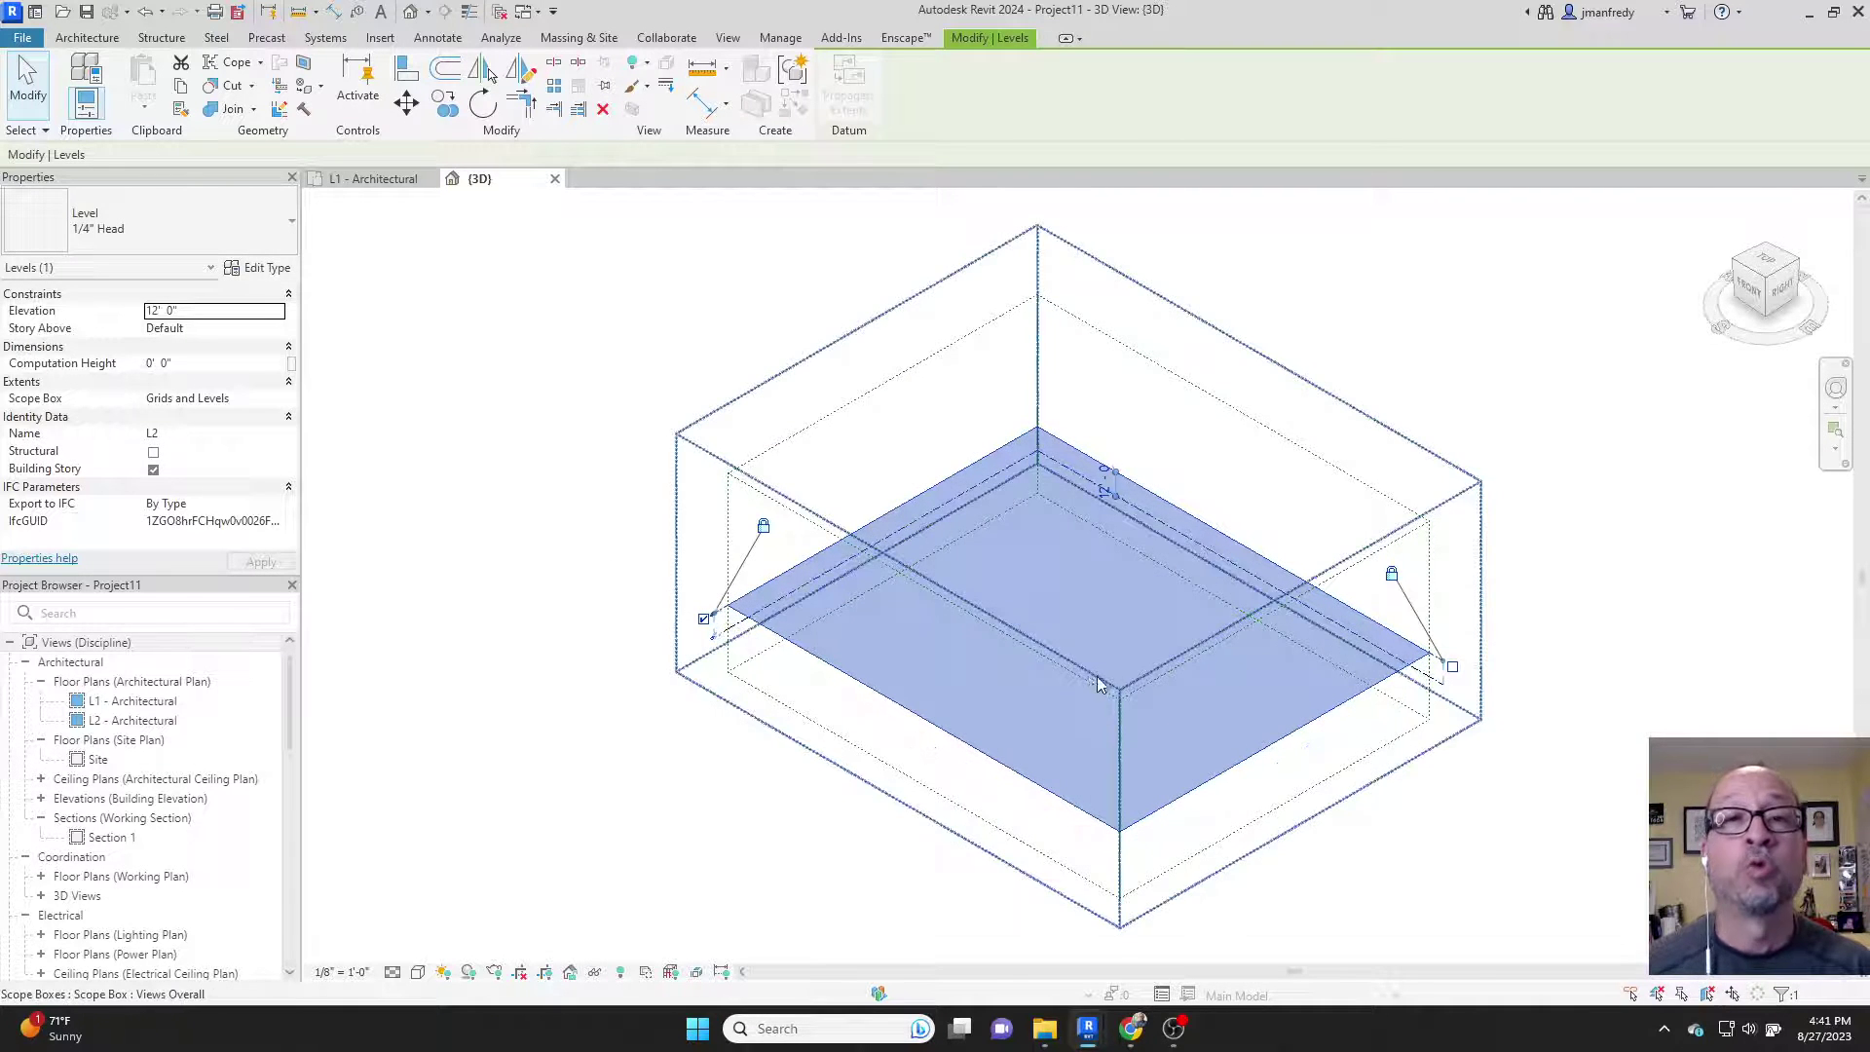
pyautogui.click(549, 551)
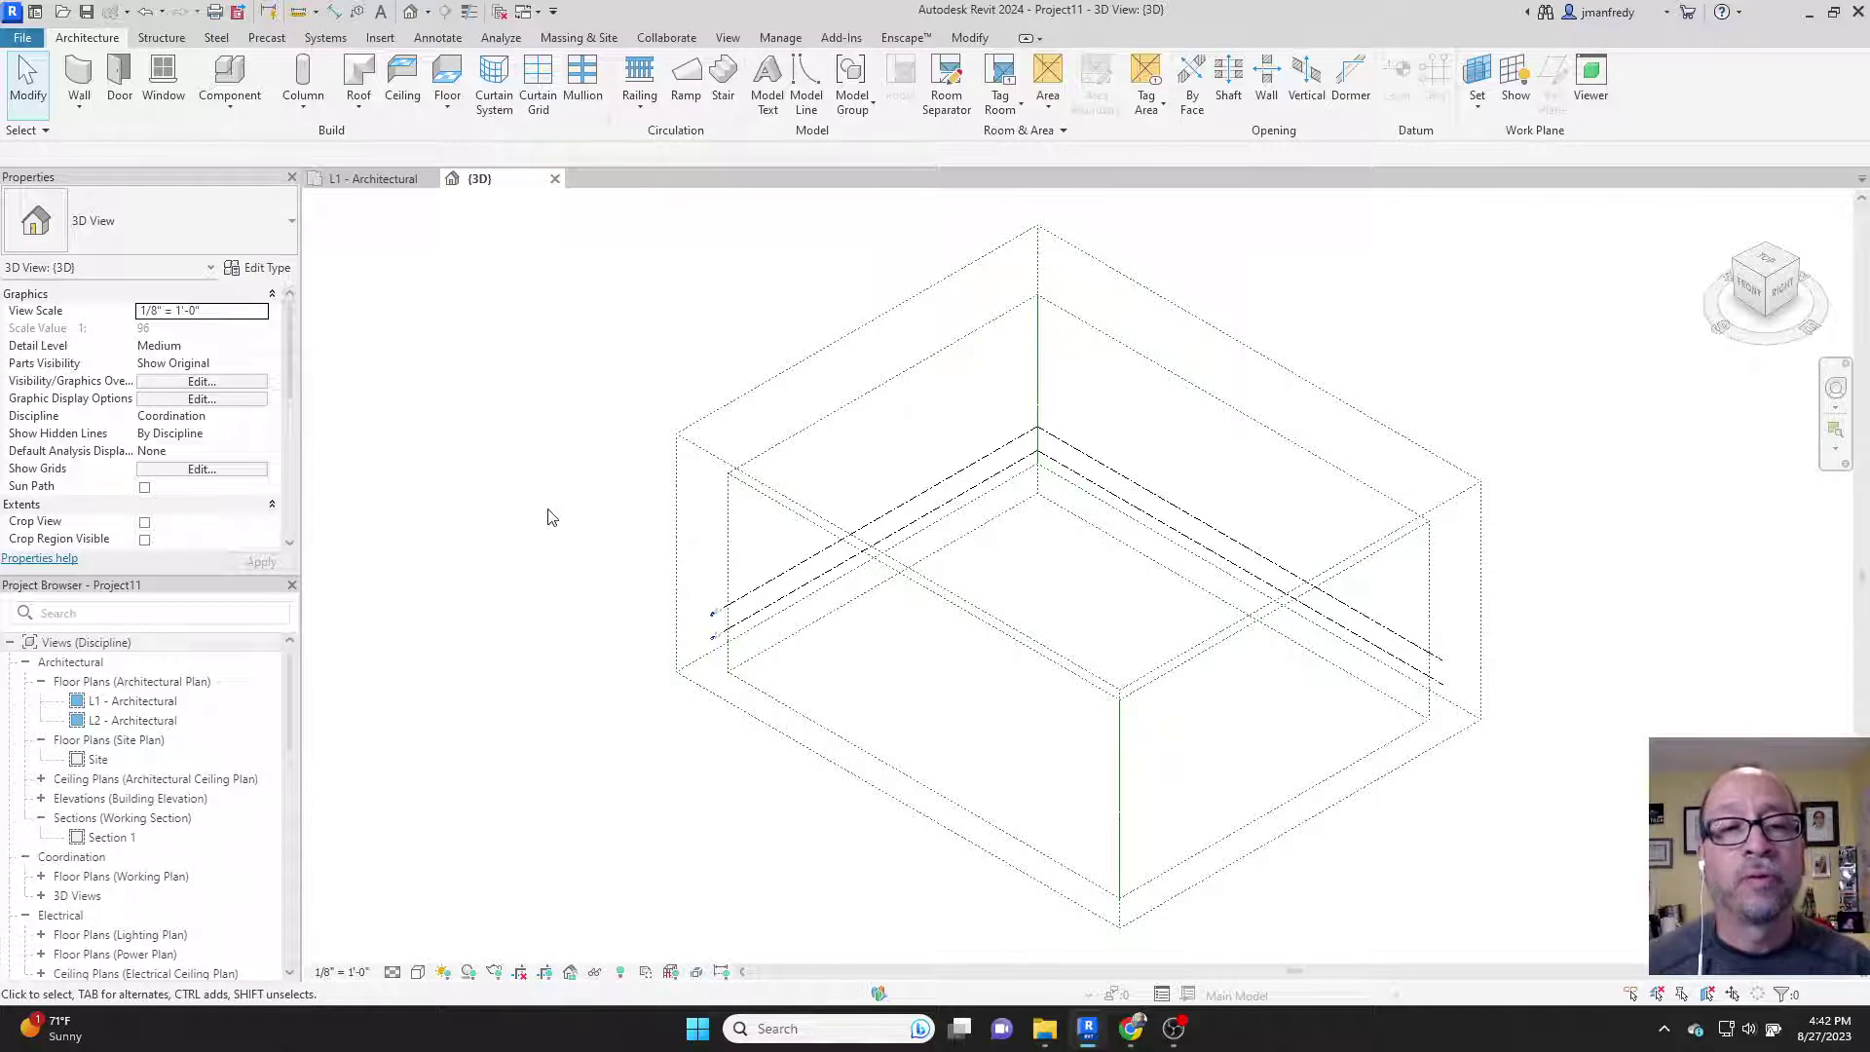
# - Reselect the Views Overall and Grids and Levels scope boxes to confirm their names
pyautogui.click(747, 392)
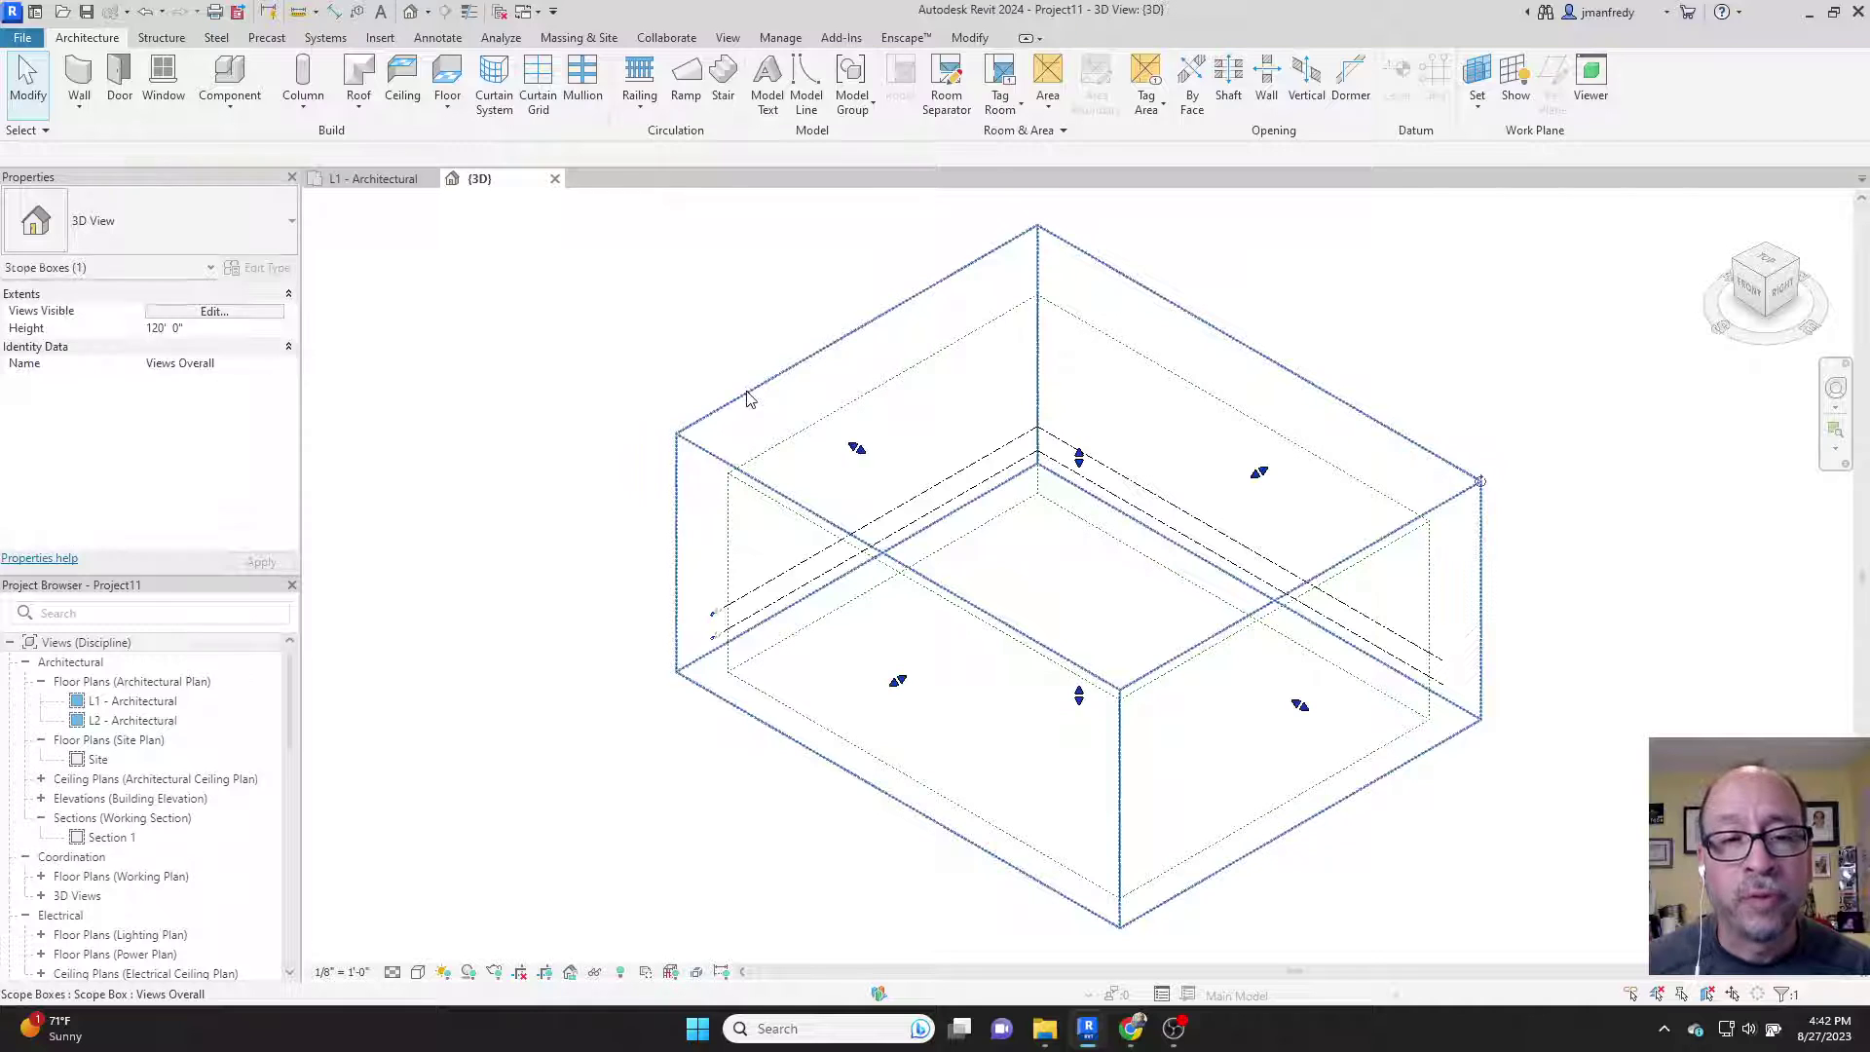
pyautogui.click(234, 365)
pyautogui.click(555, 459)
pyautogui.click(772, 451)
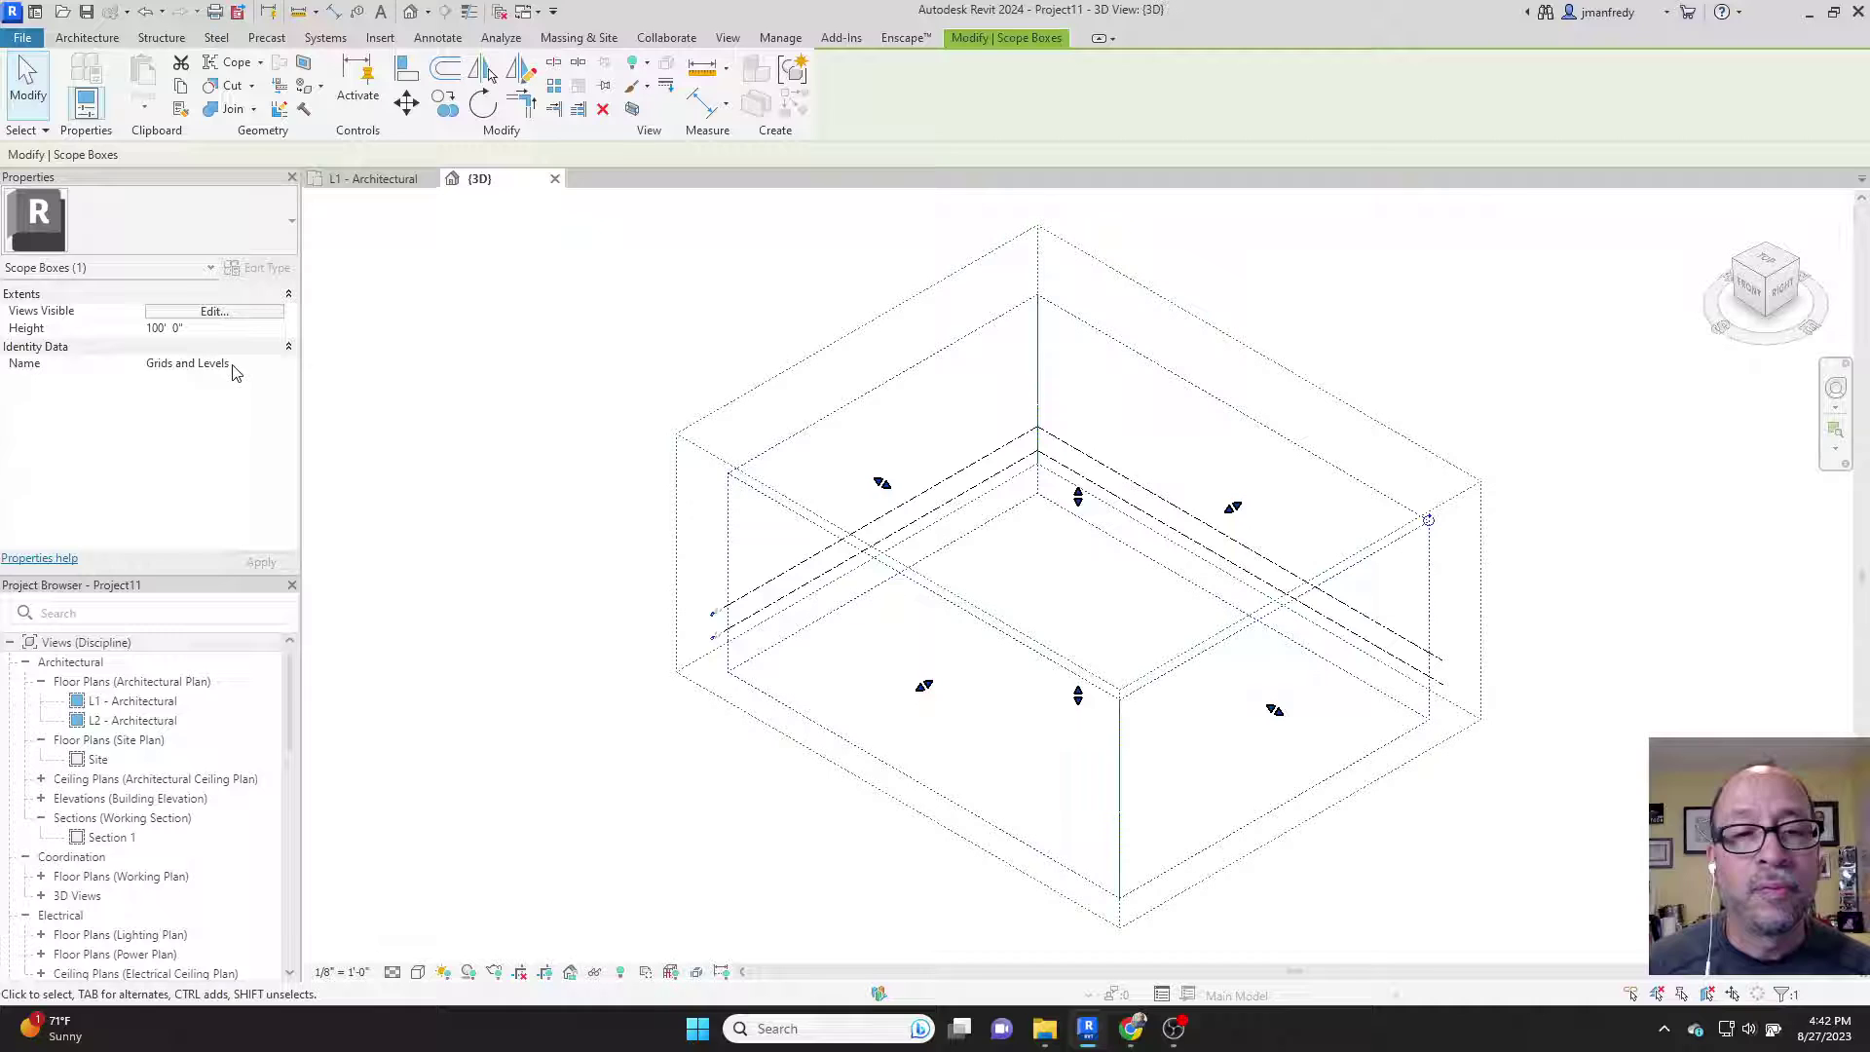
pyautogui.click(555, 427)
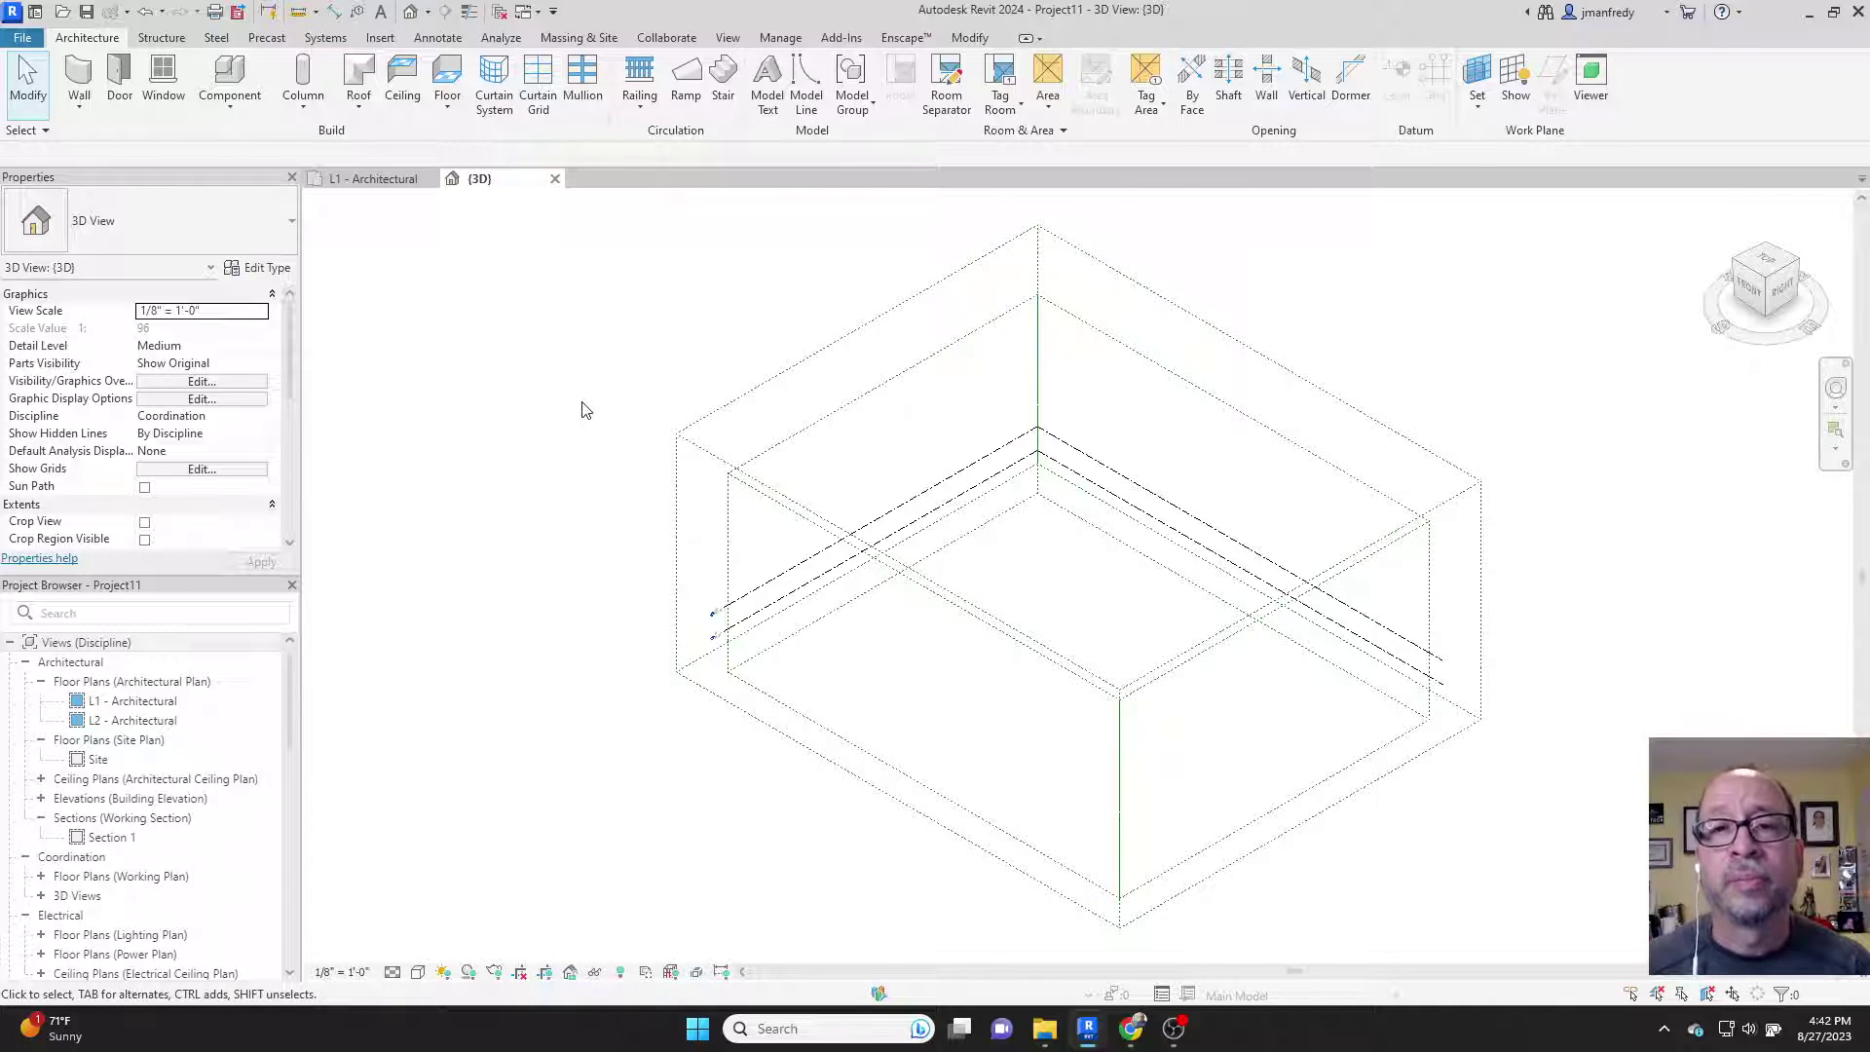
# - Draw a new scope box around the whole L1 - Architectural floor plan
pyautogui.doubleClick(112, 702)
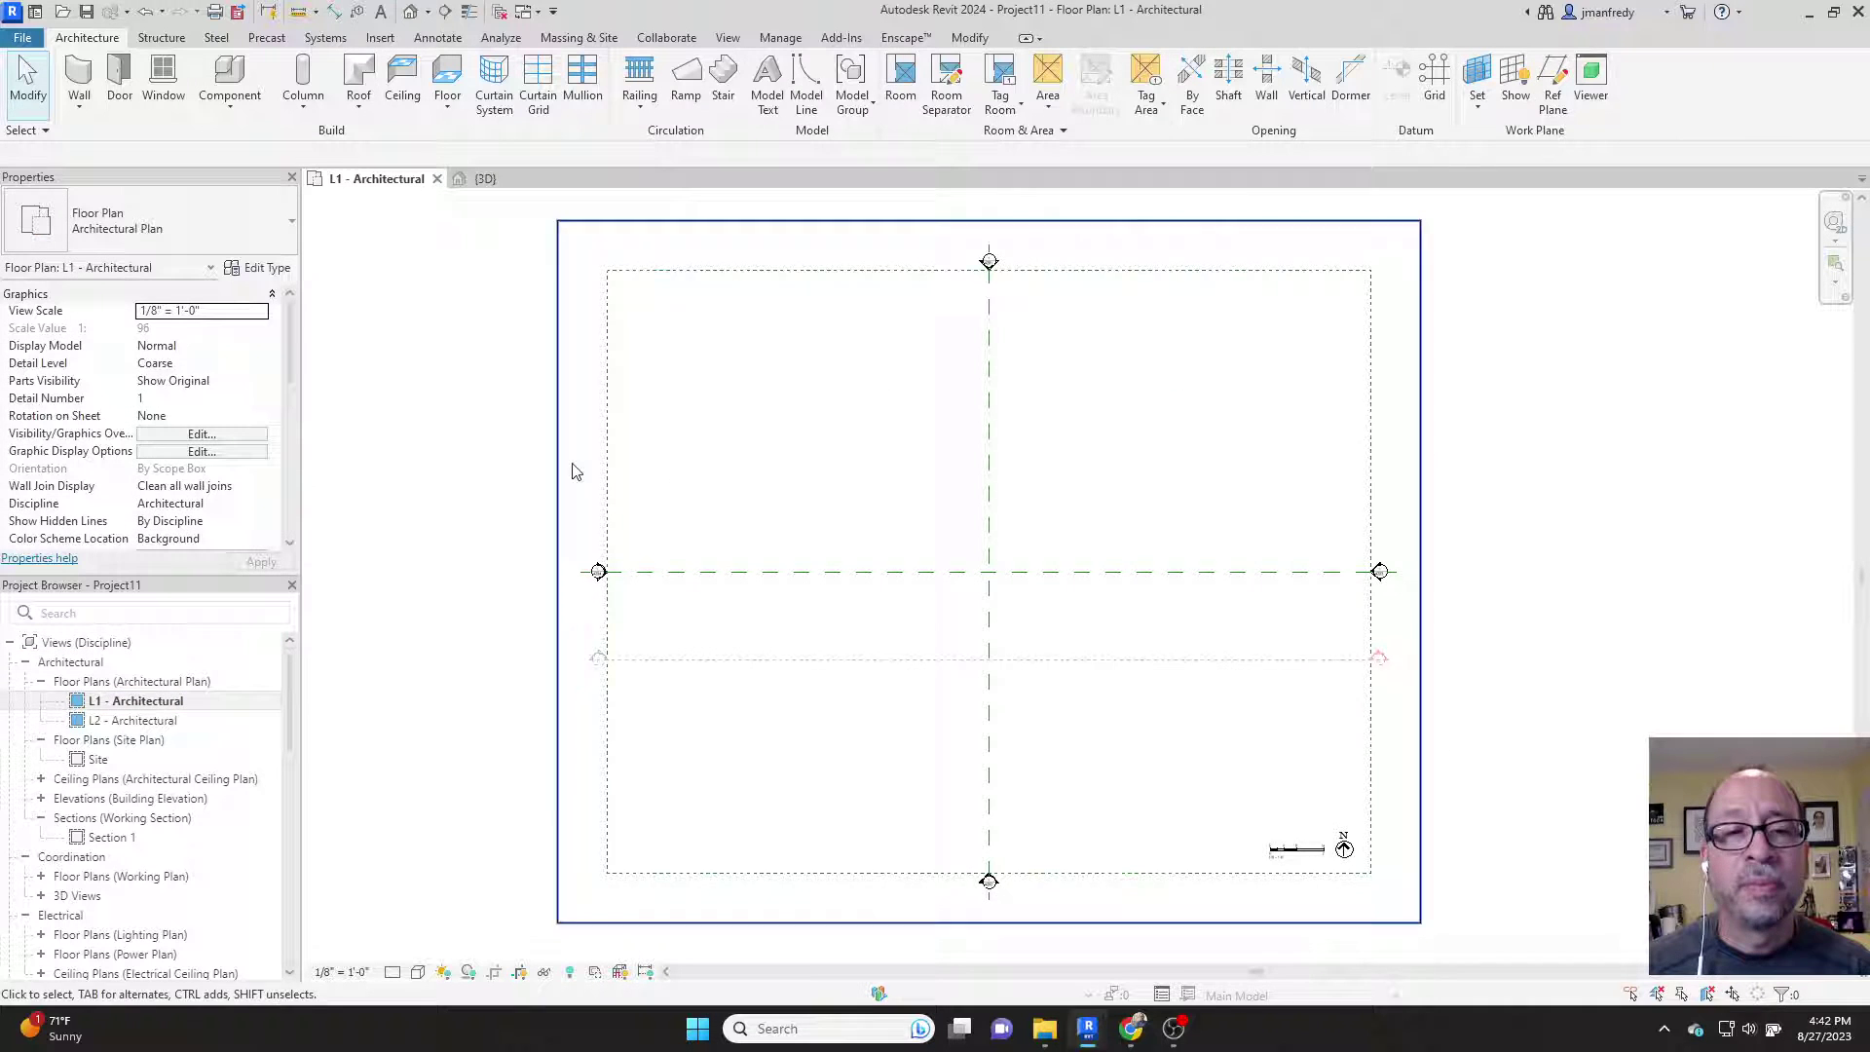
pyautogui.scroll(-2, 604, 453)
pyautogui.moveTo(705, 422); pyautogui.dragTo(731, 431, button='middle')
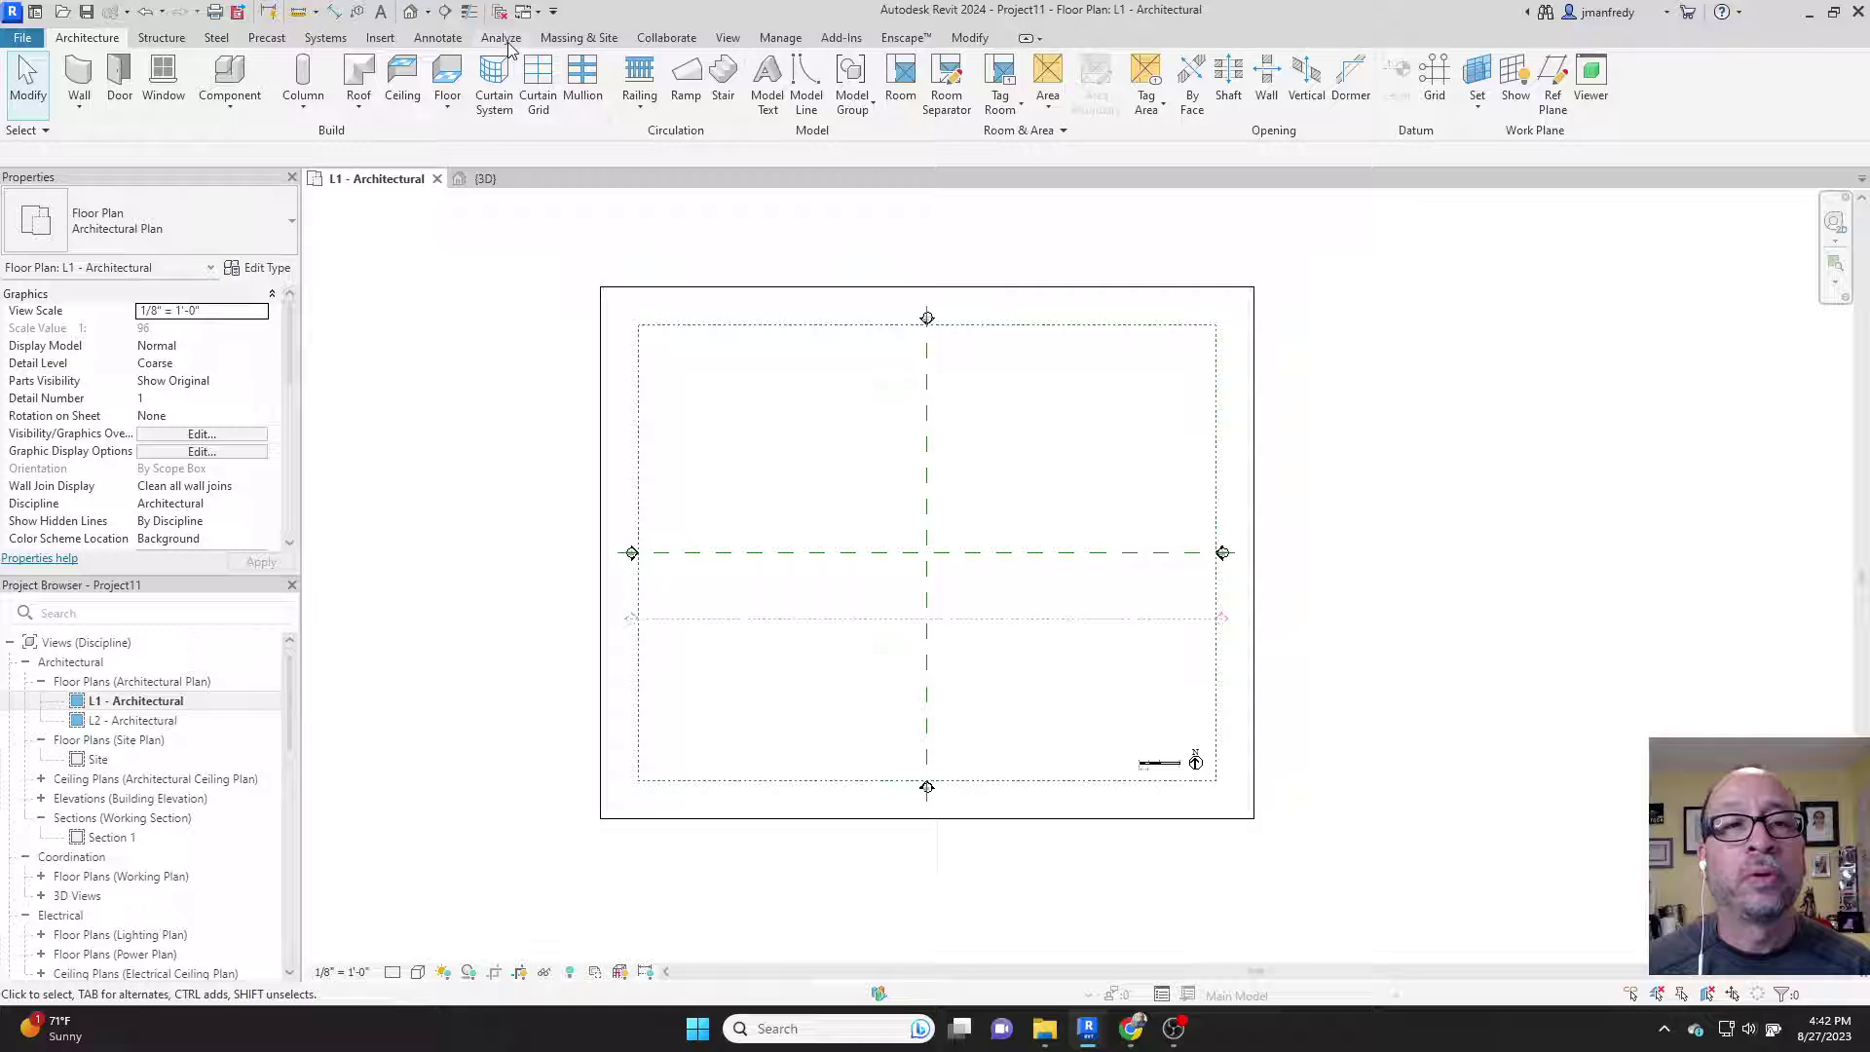
pyautogui.click(727, 43)
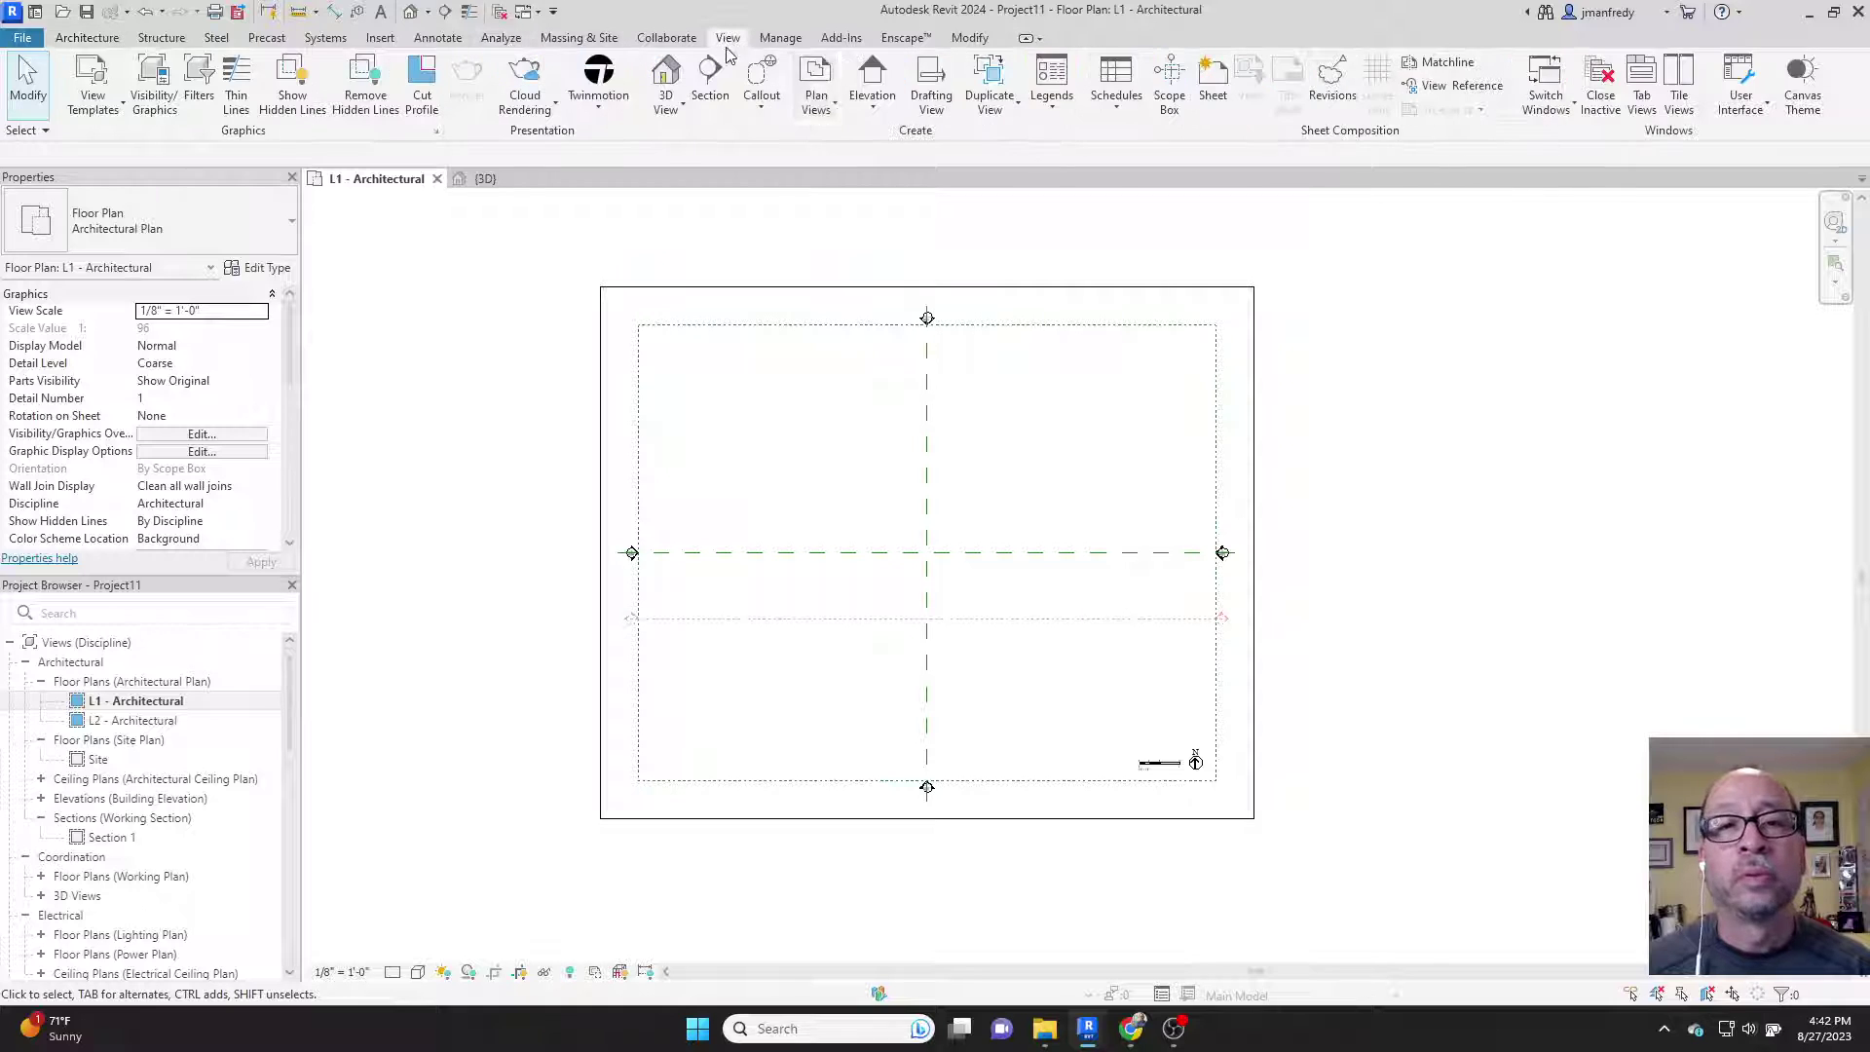
pyautogui.click(1169, 102)
pyautogui.click(623, 307)
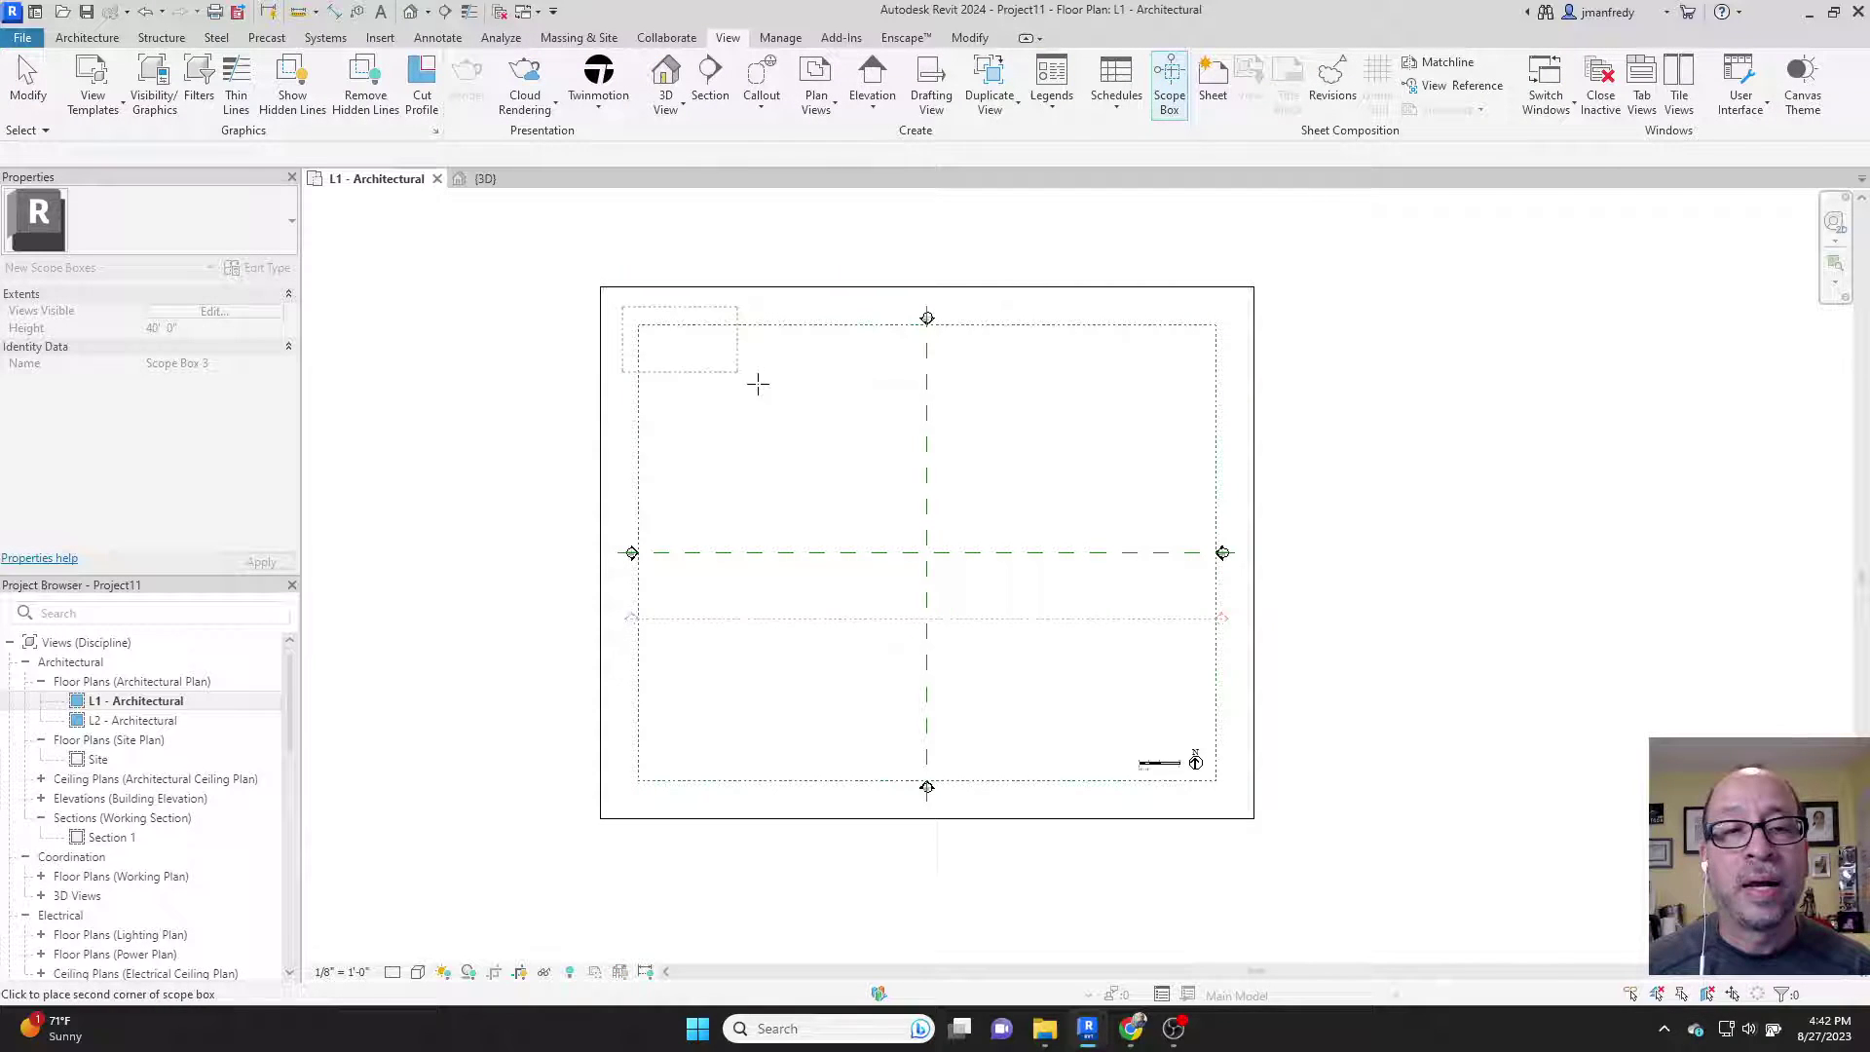
pyautogui.click(1226, 792)
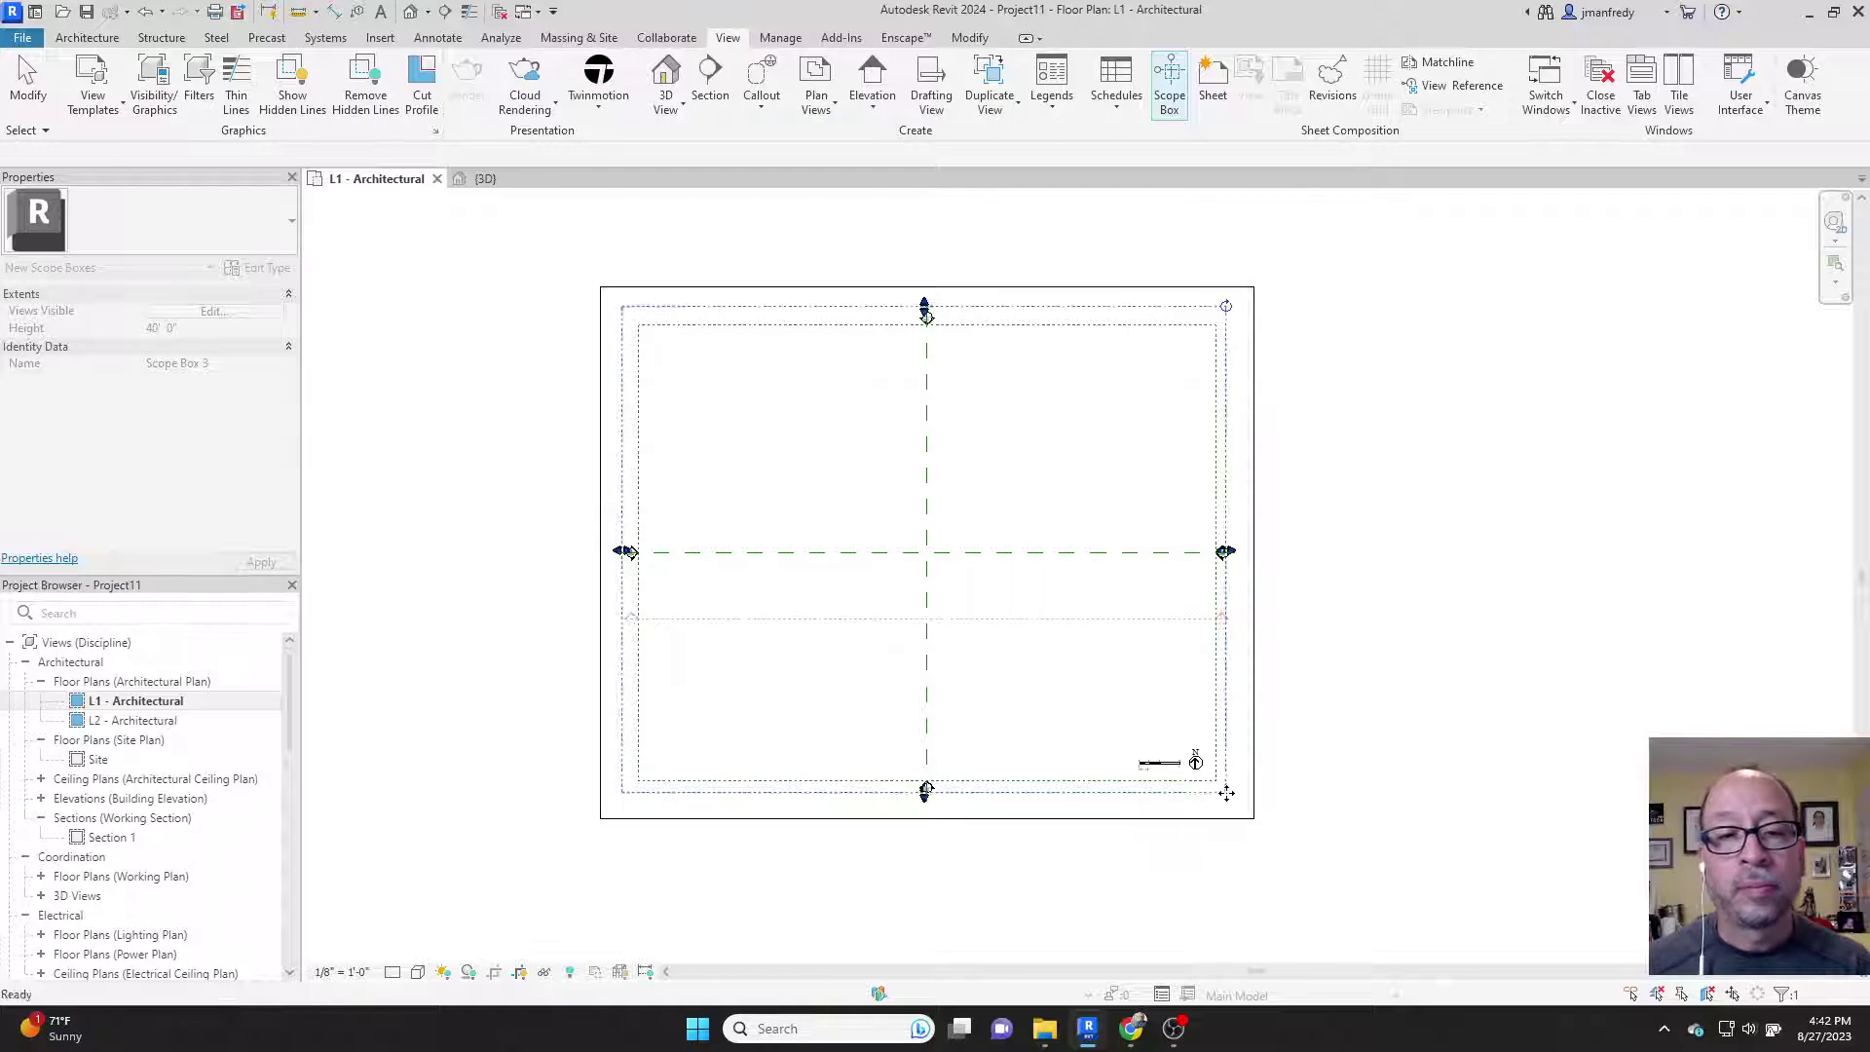
# - Set the new scope box's height to 100' and name it TEST SCOPE
pyautogui.click(220, 328)
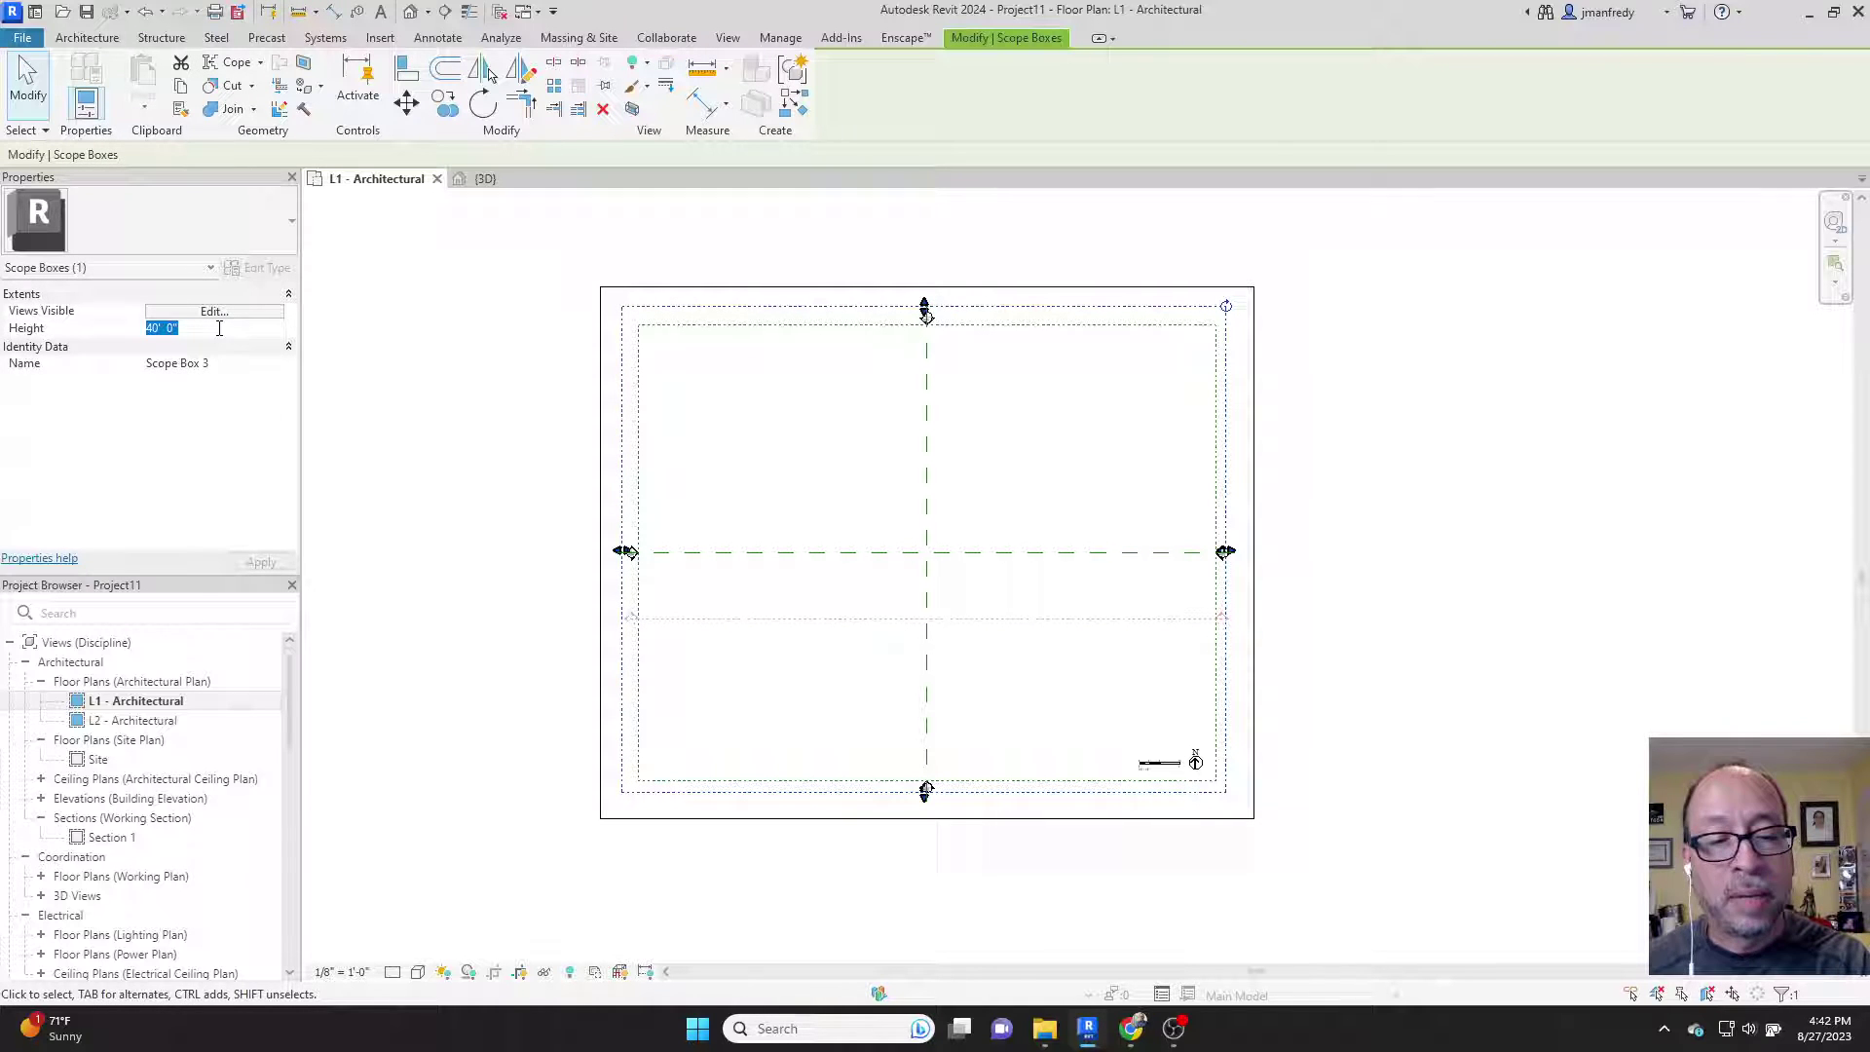
pyautogui.write('100')
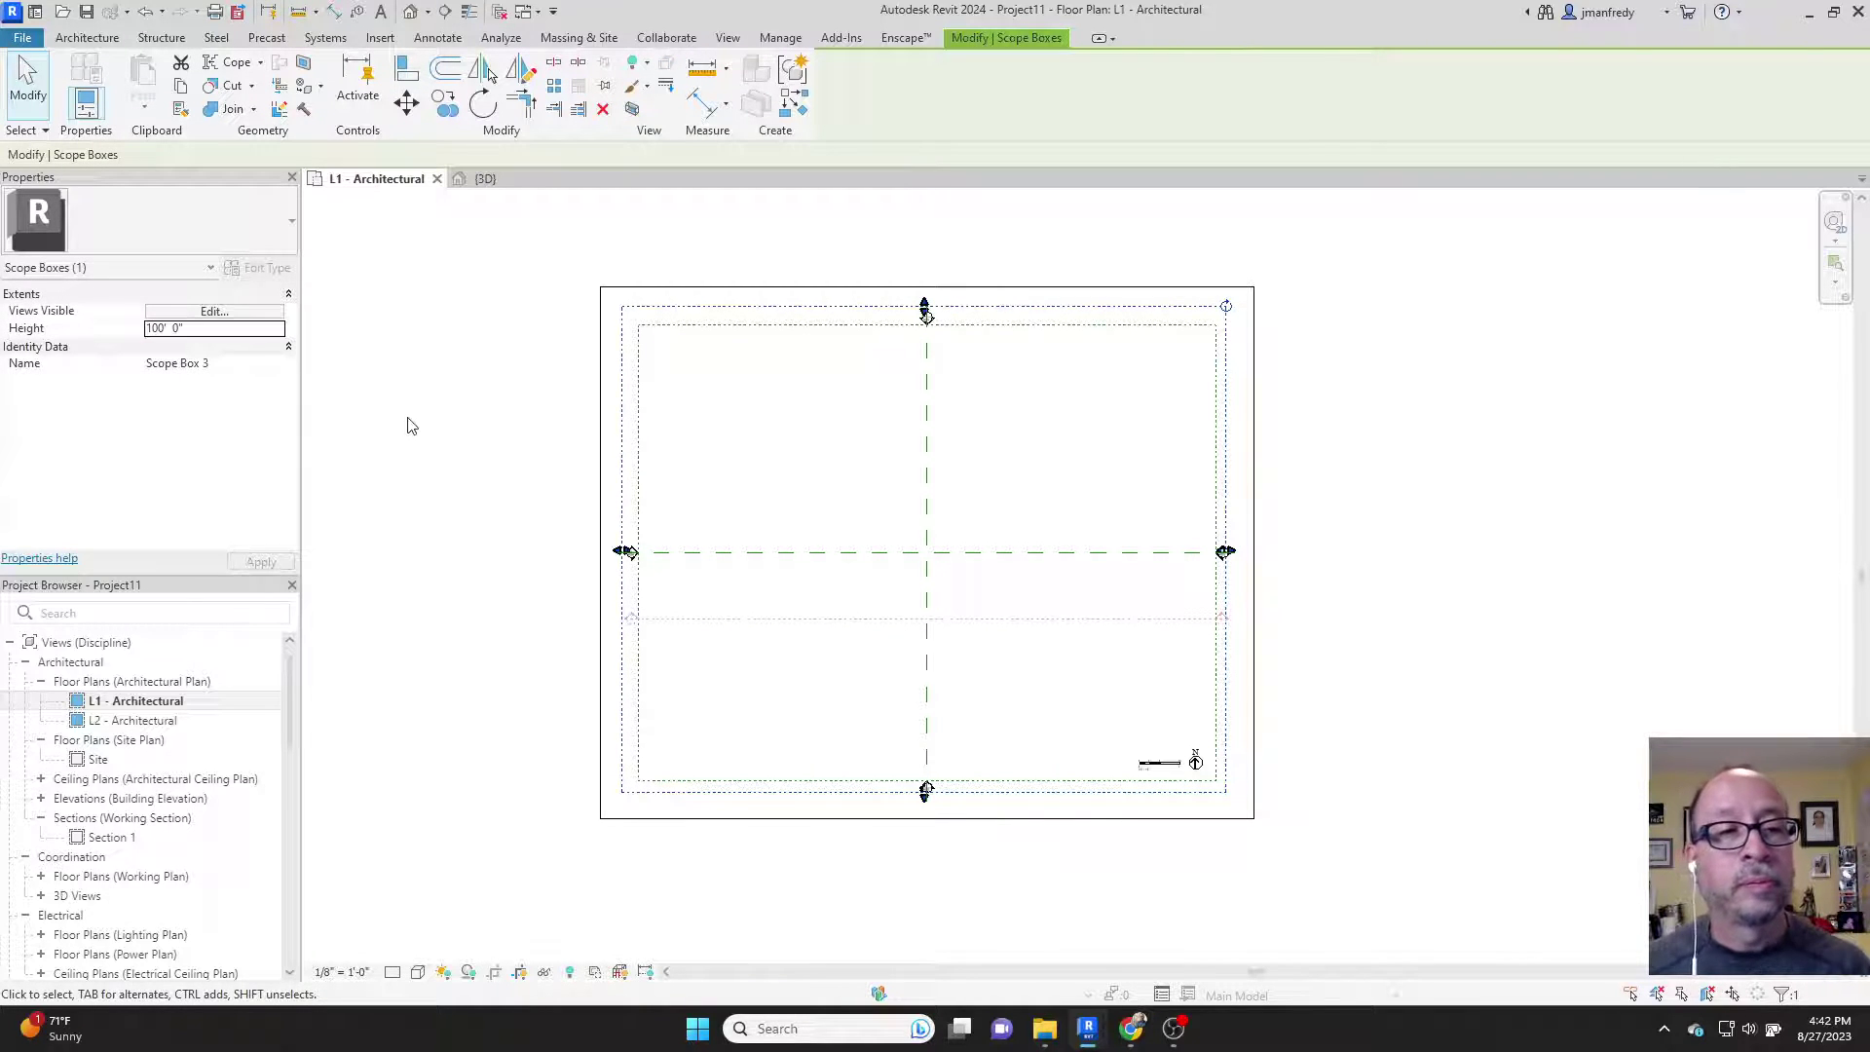
pyautogui.click(409, 425)
pyautogui.click(623, 378)
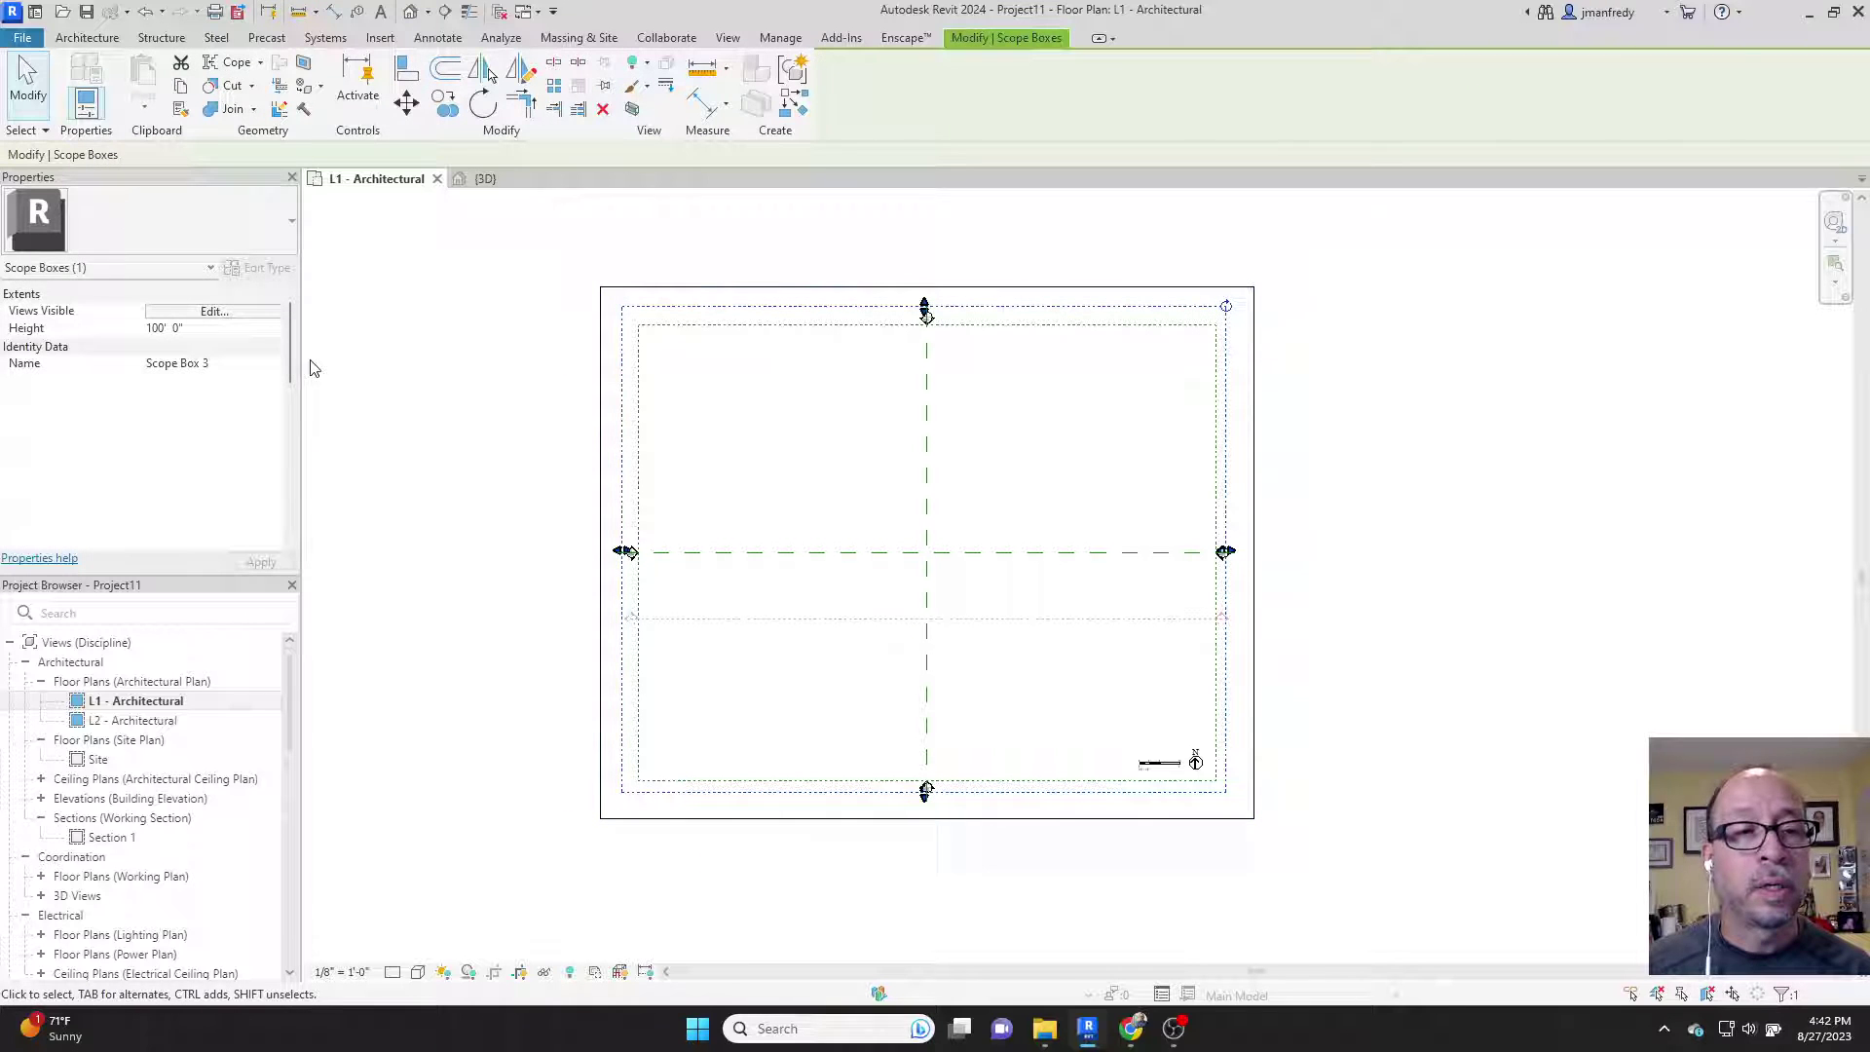
pyautogui.click(257, 371)
pyautogui.write('TE')
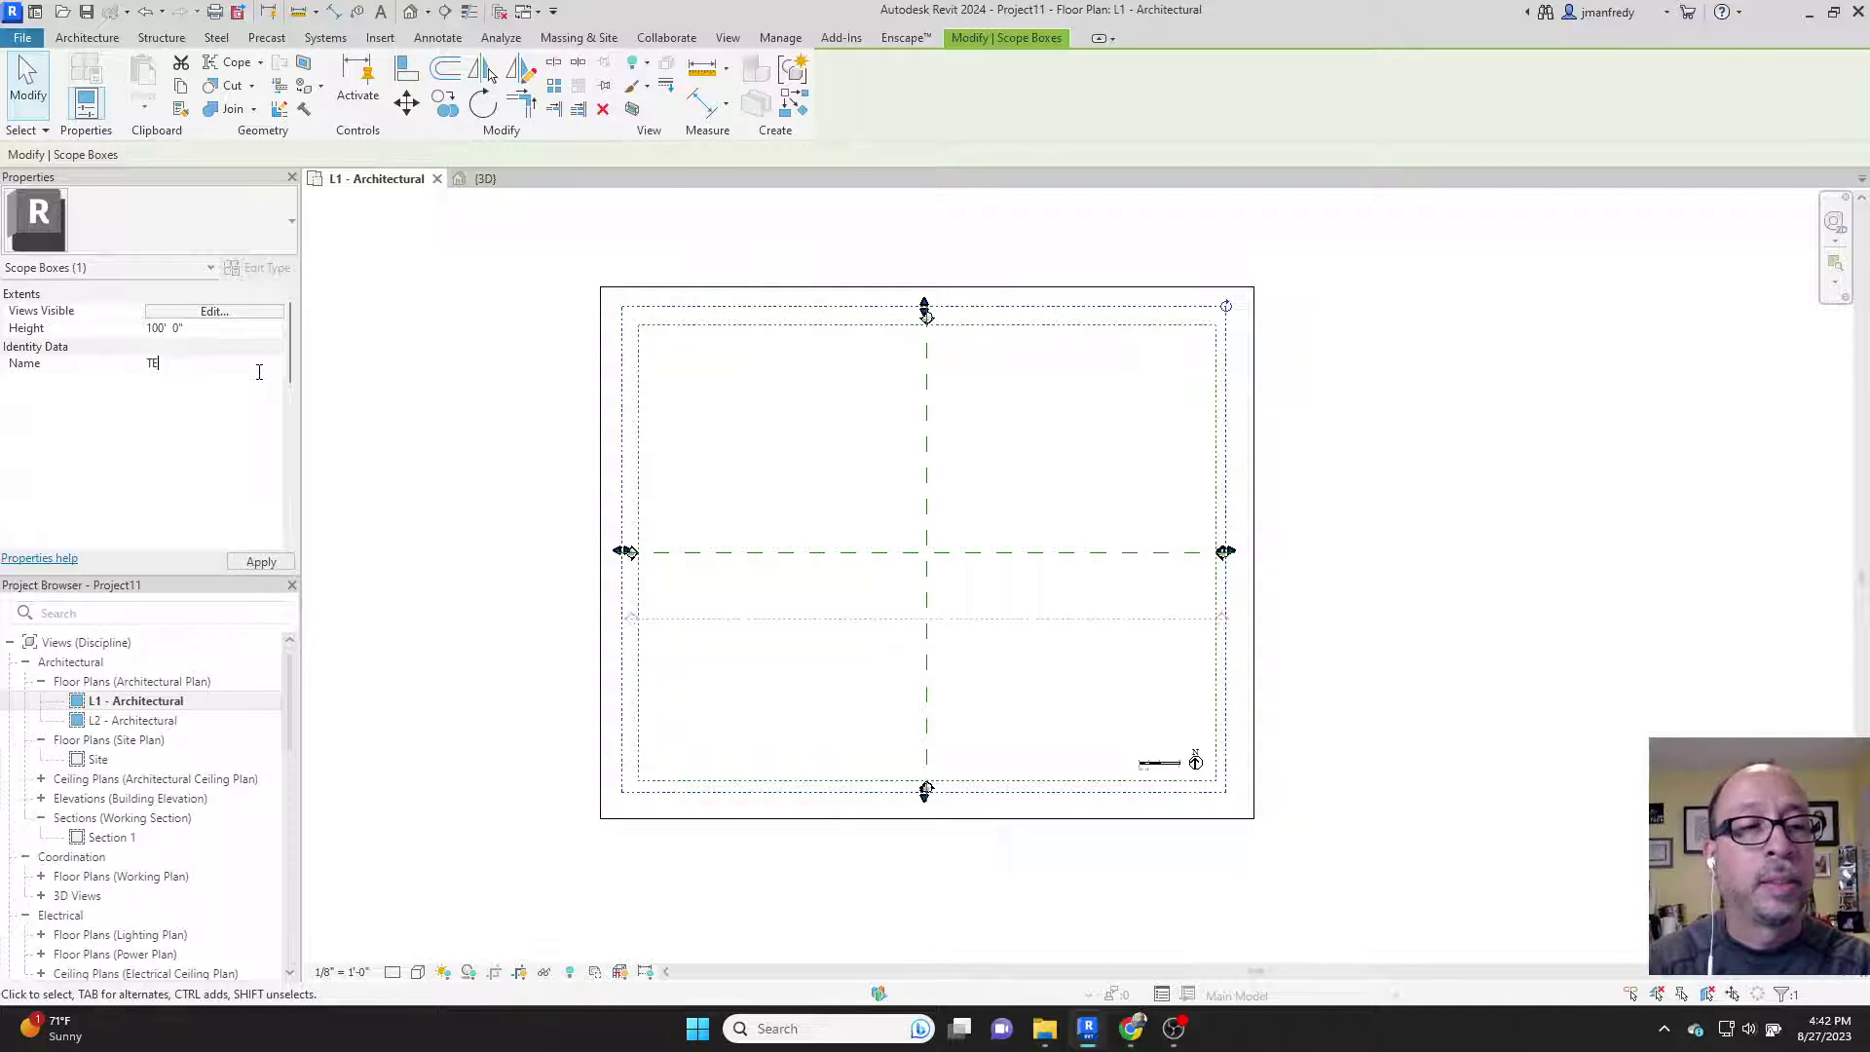
pyautogui.write('ST SCOPE')
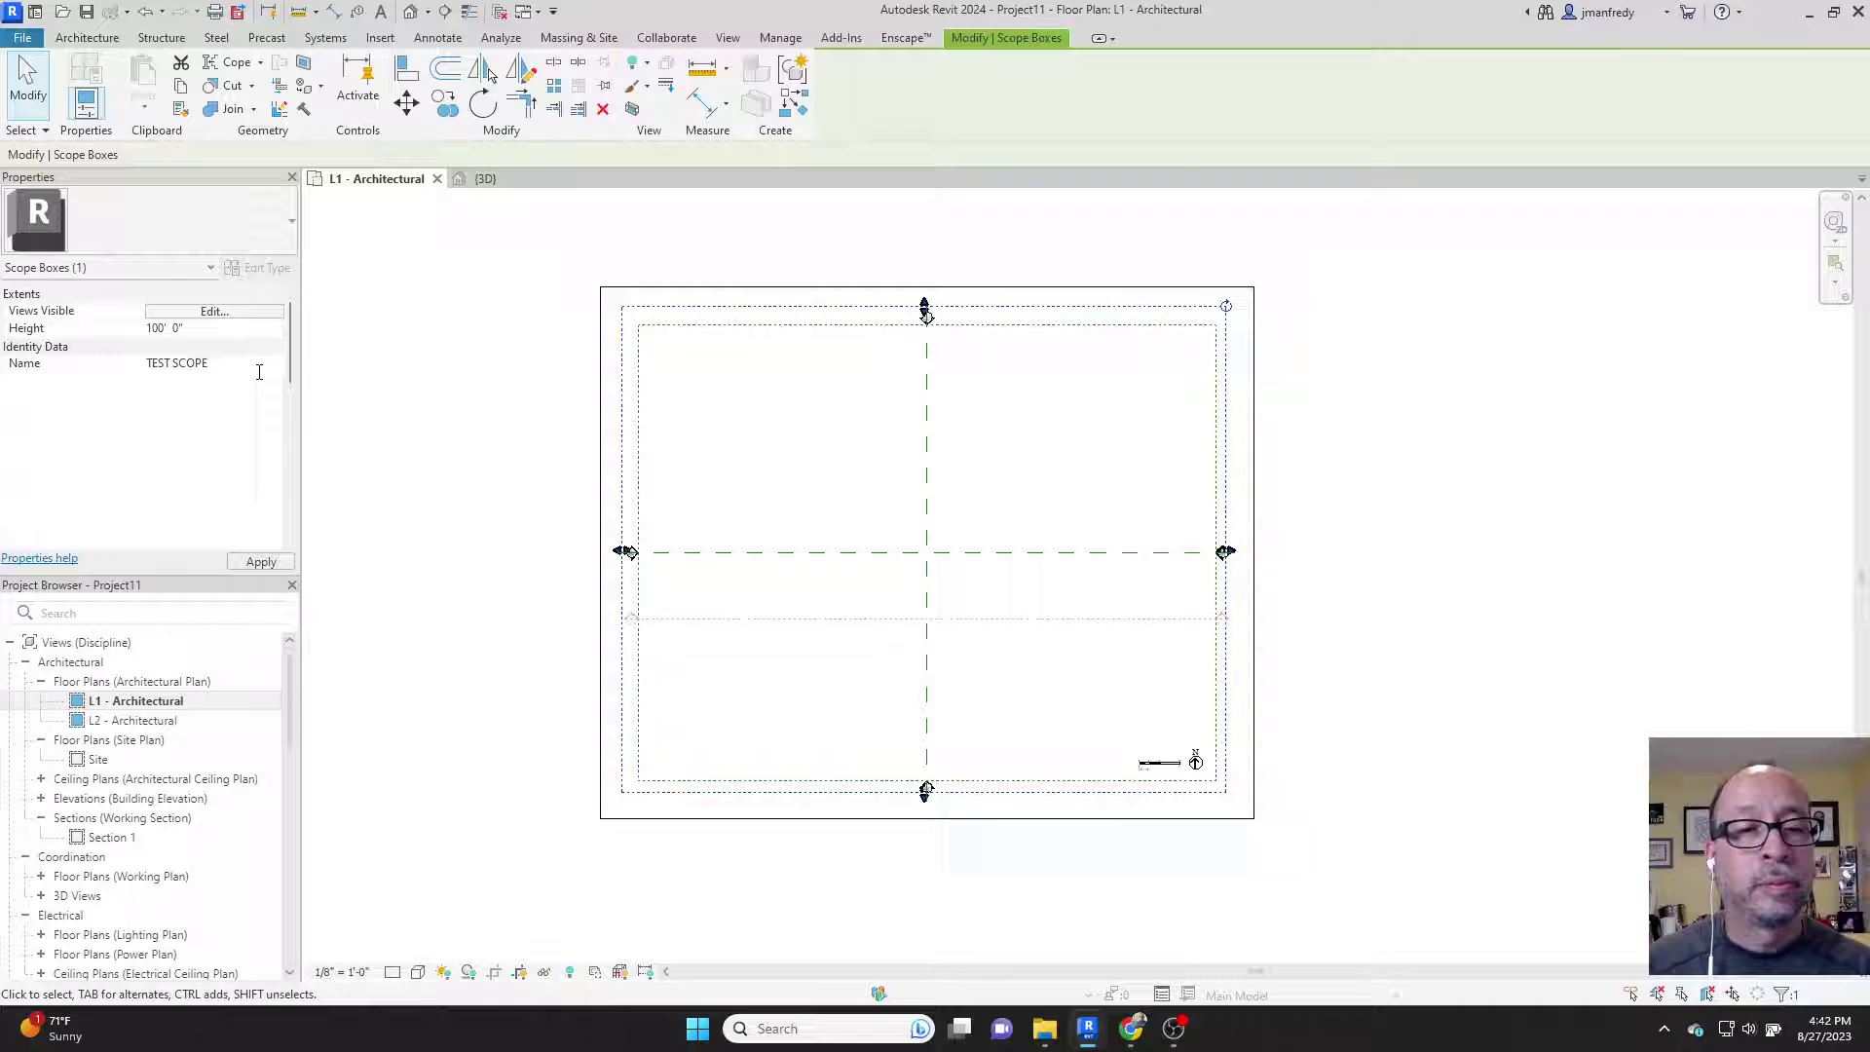
pyautogui.click(419, 407)
# - In a front 3D view, drag TEST SCOPE's bottom and top faces to a height of 101' 0 103/128"
pyautogui.click(410, 14)
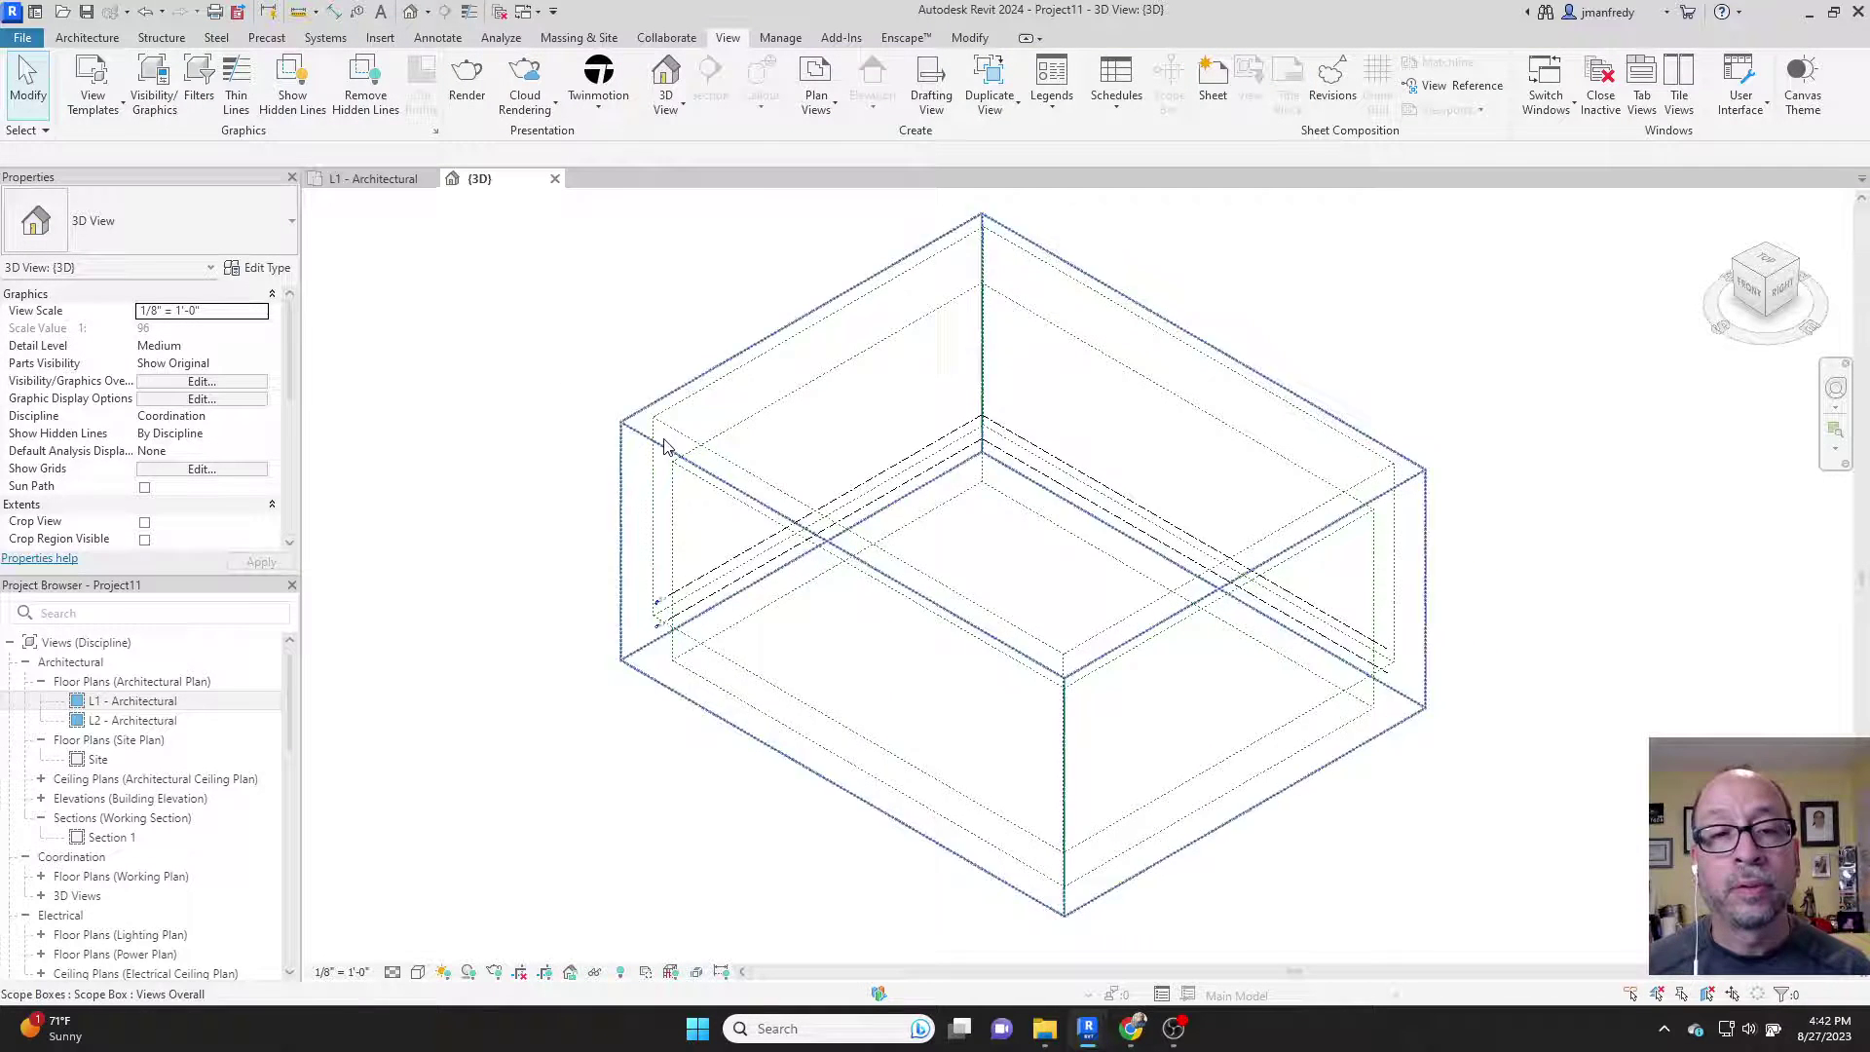
pyautogui.click(663, 446)
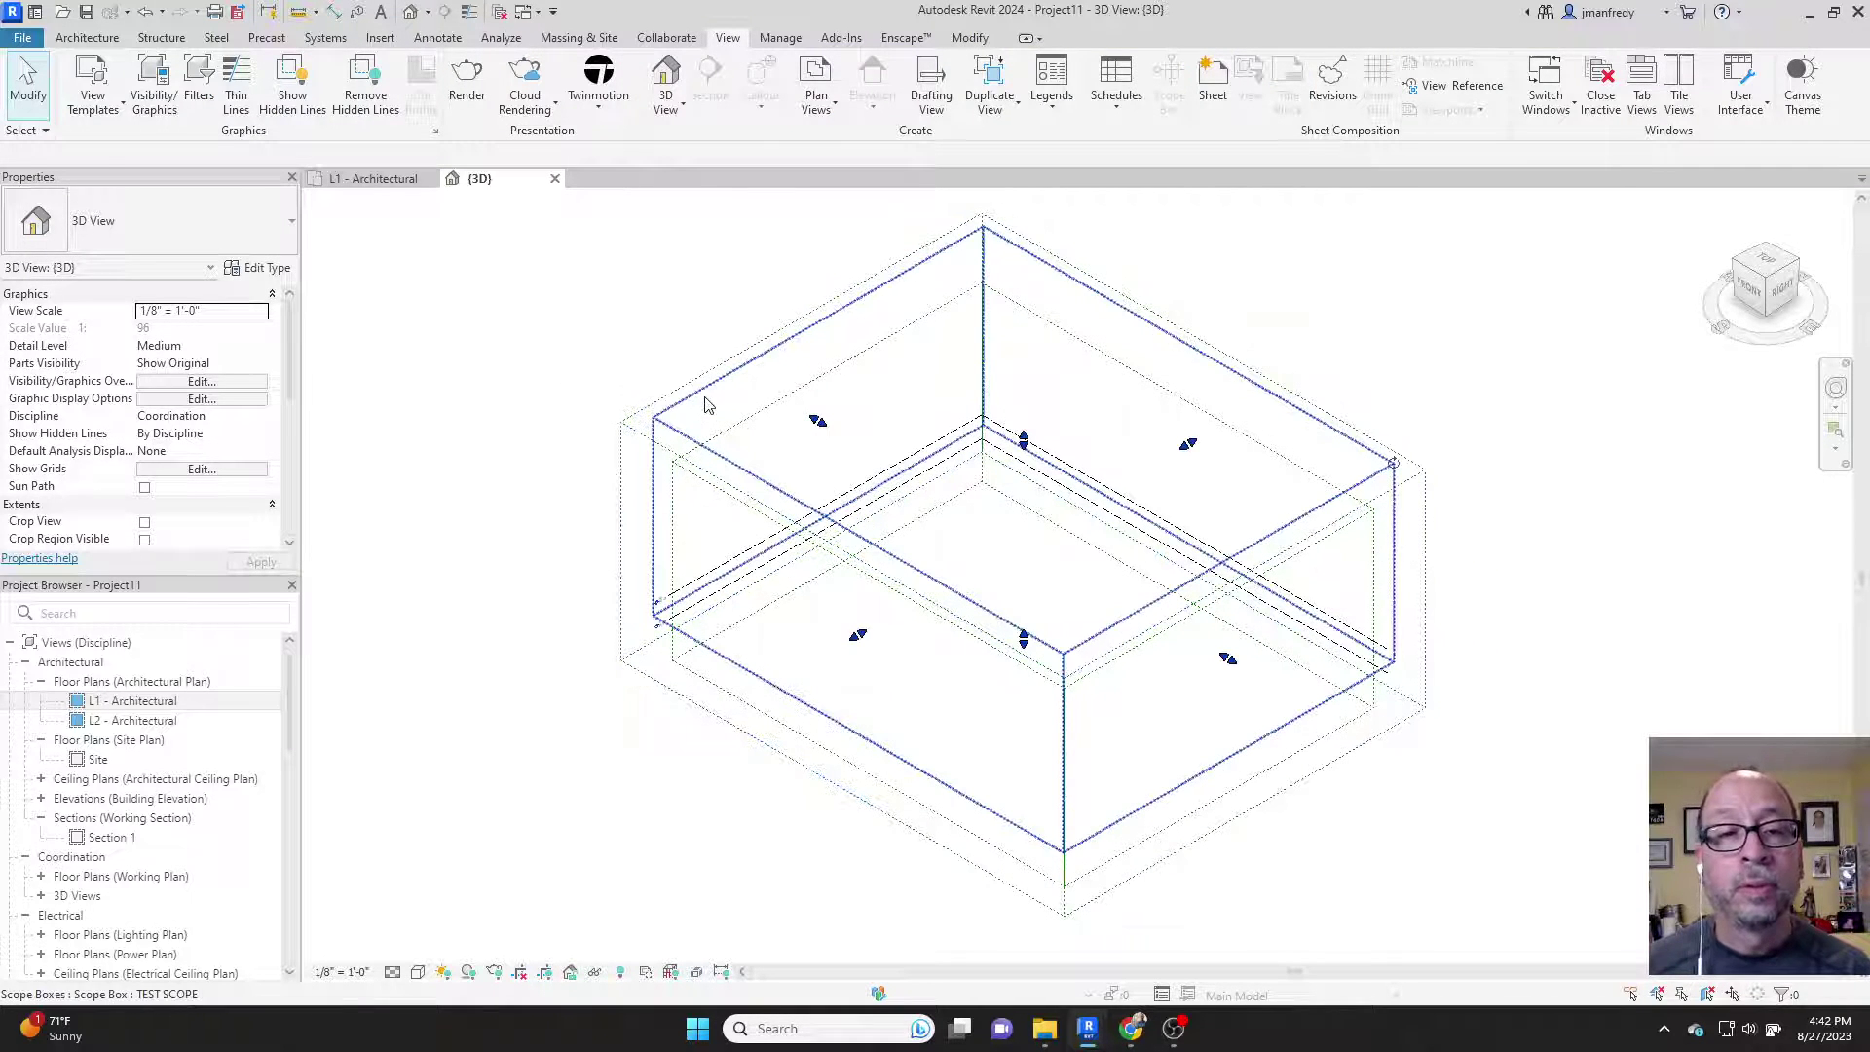
pyautogui.click(1747, 310)
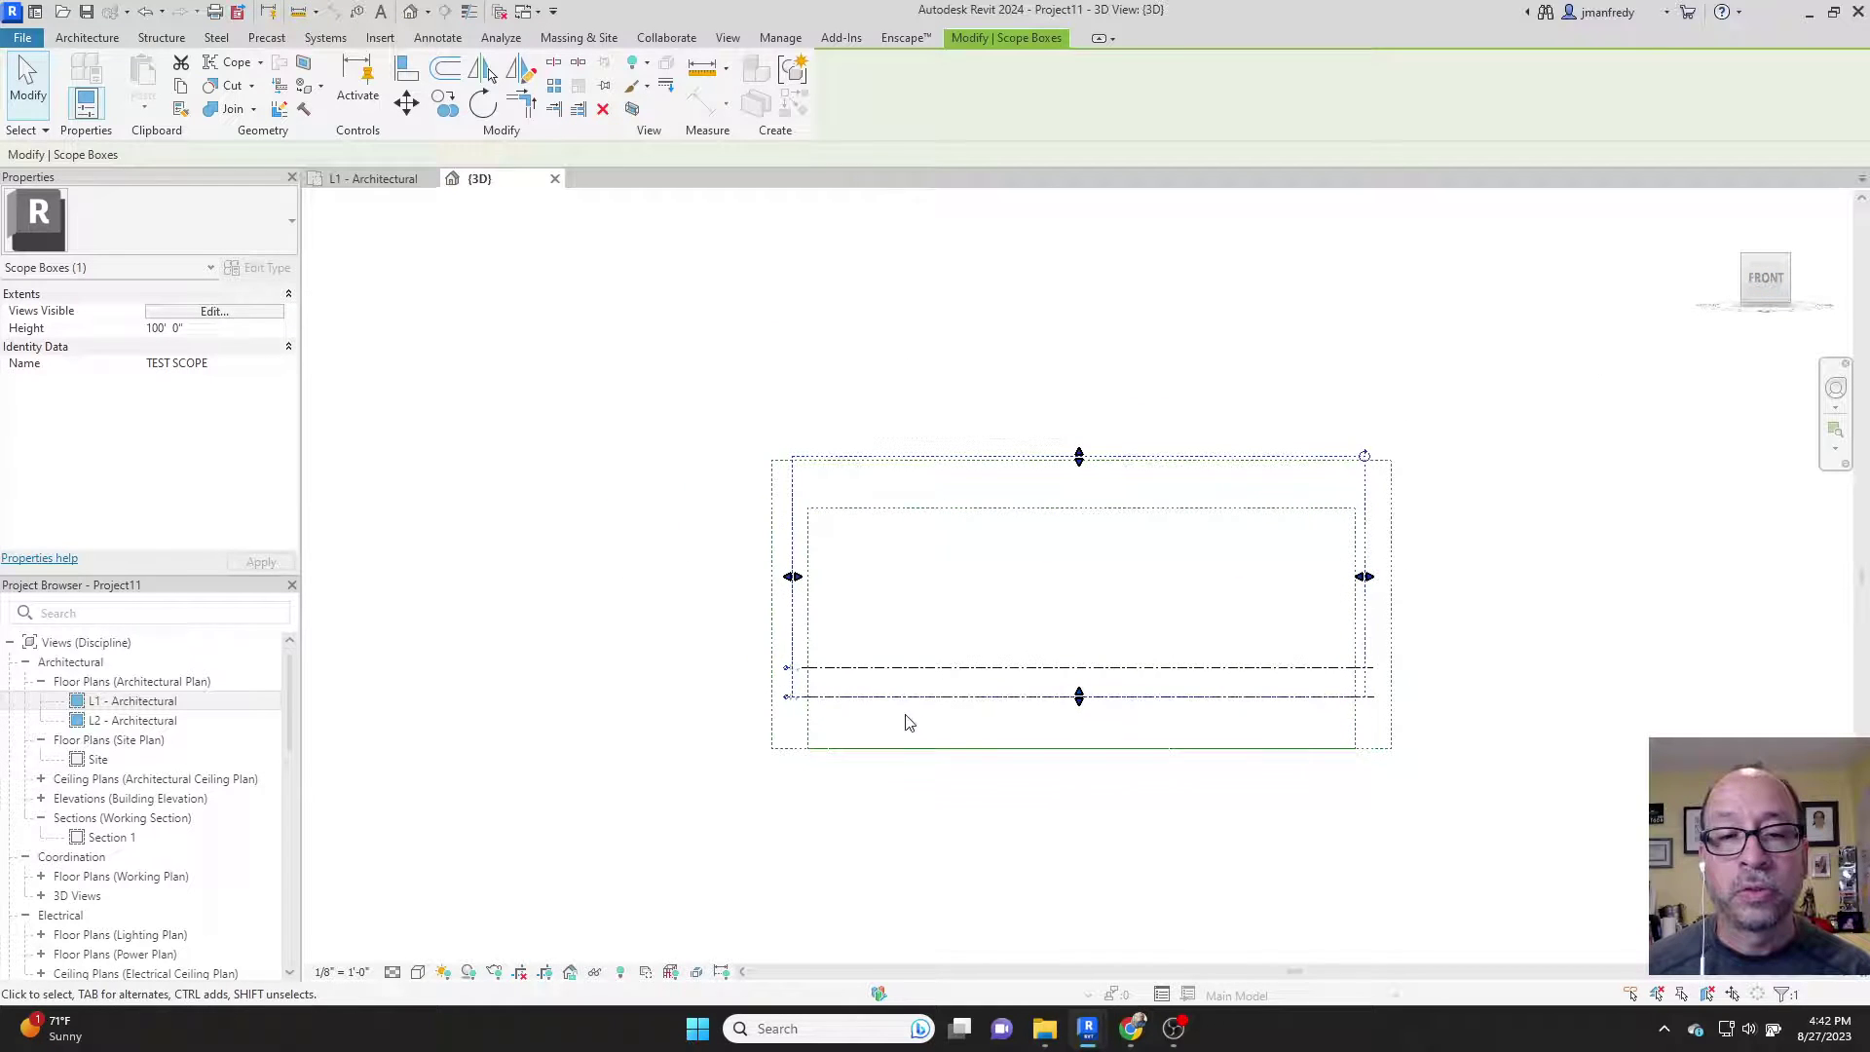
pyautogui.scroll(5, 906, 723)
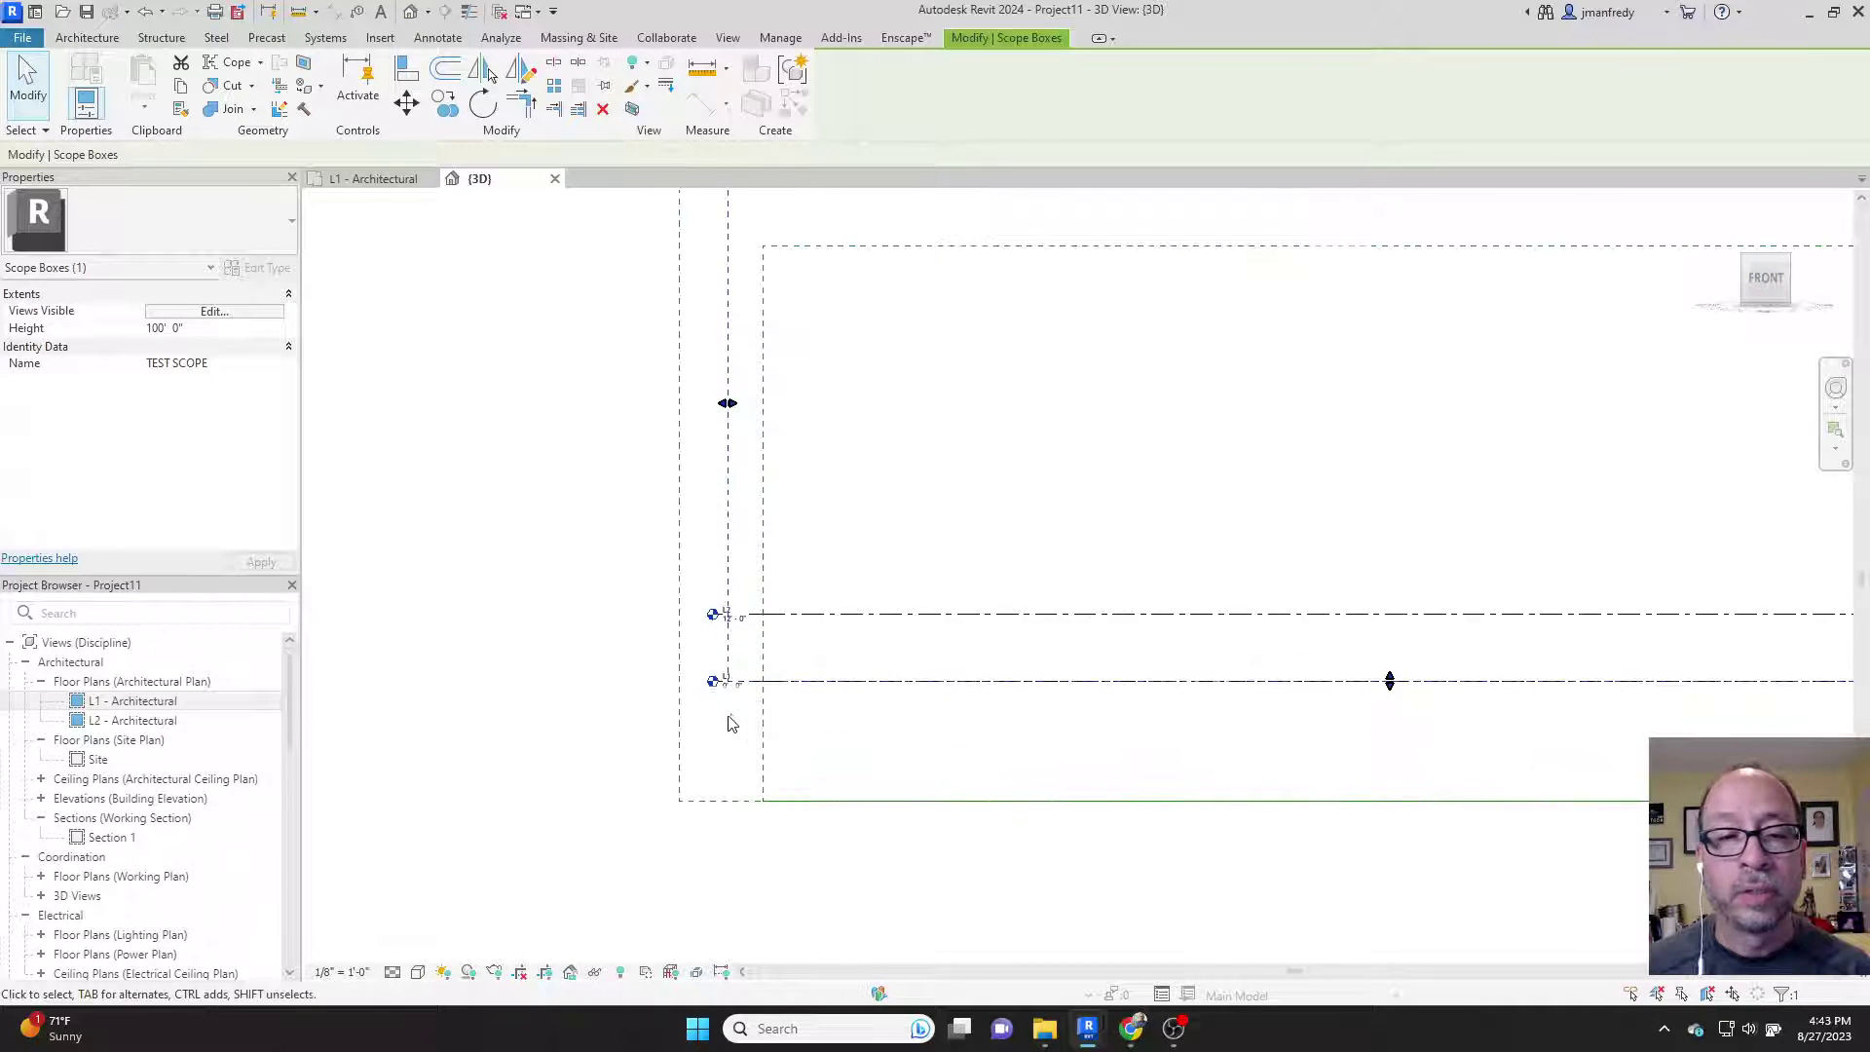
pyautogui.scroll(-4, 732, 716)
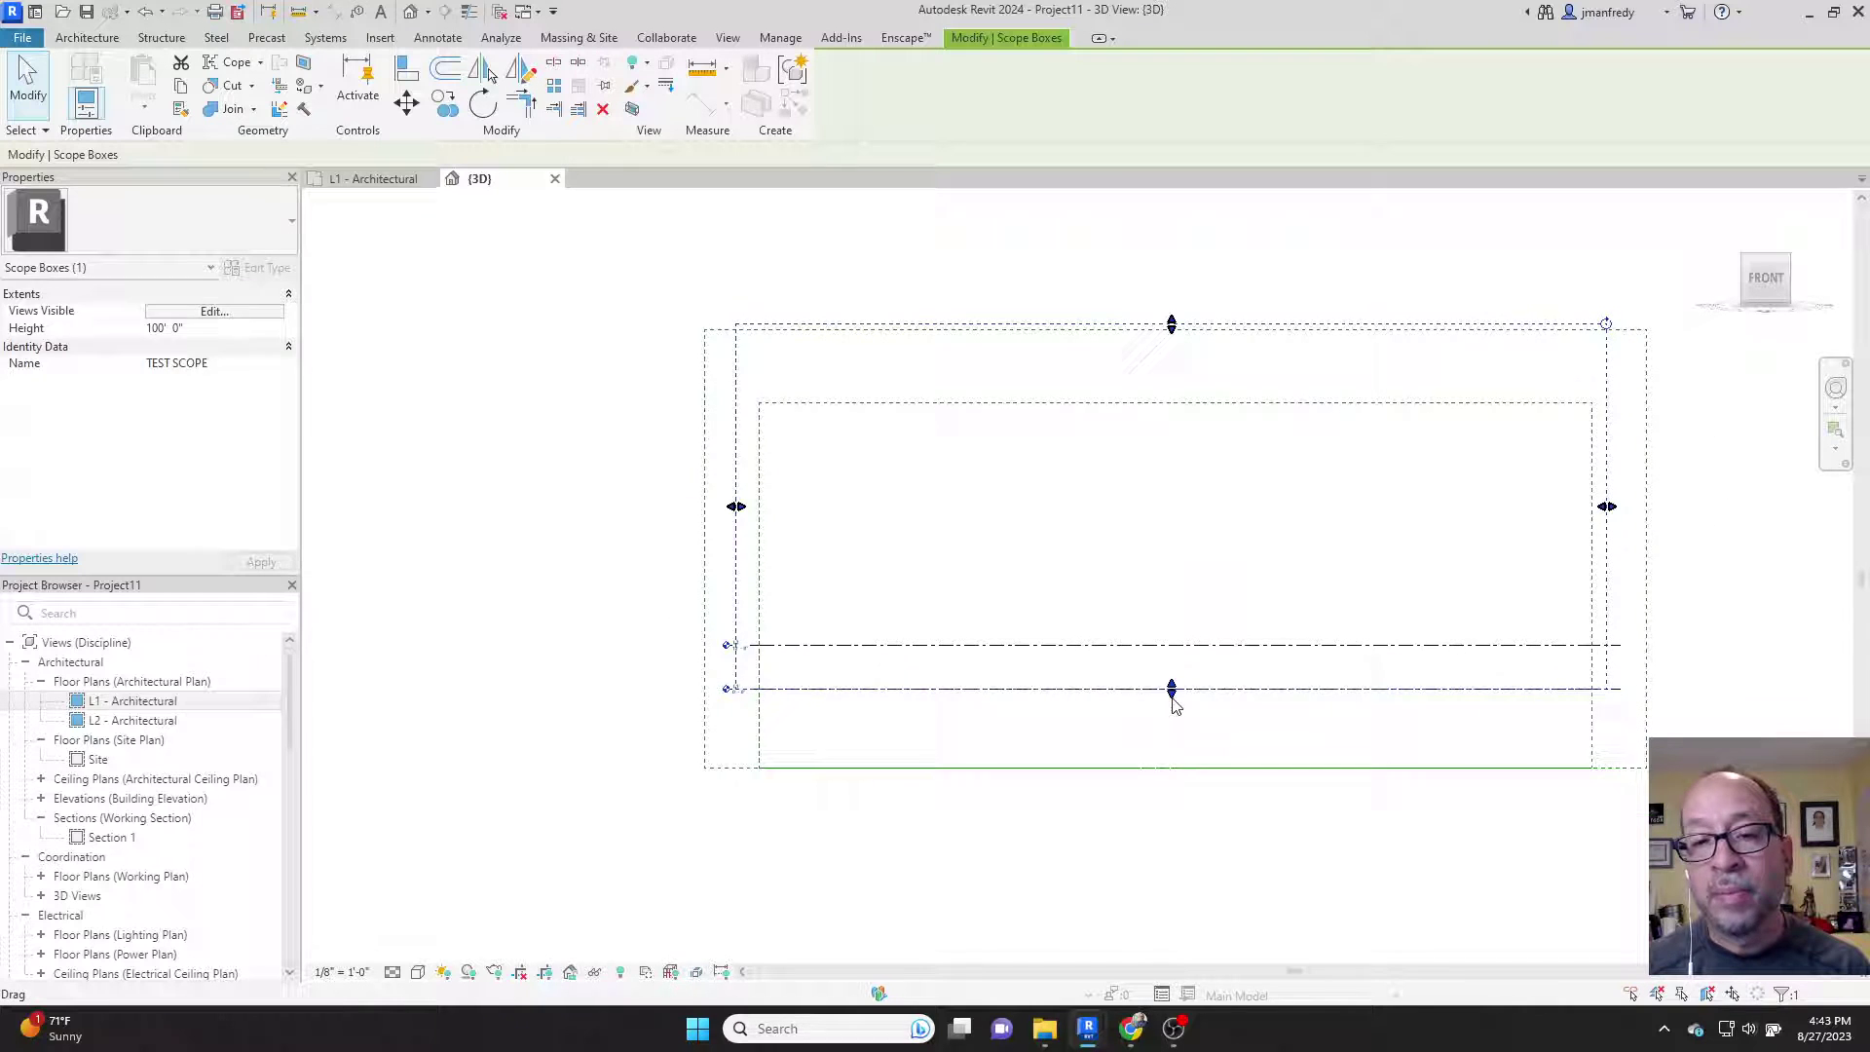
pyautogui.moveTo(1172, 701); pyautogui.dragTo(1170, 743)
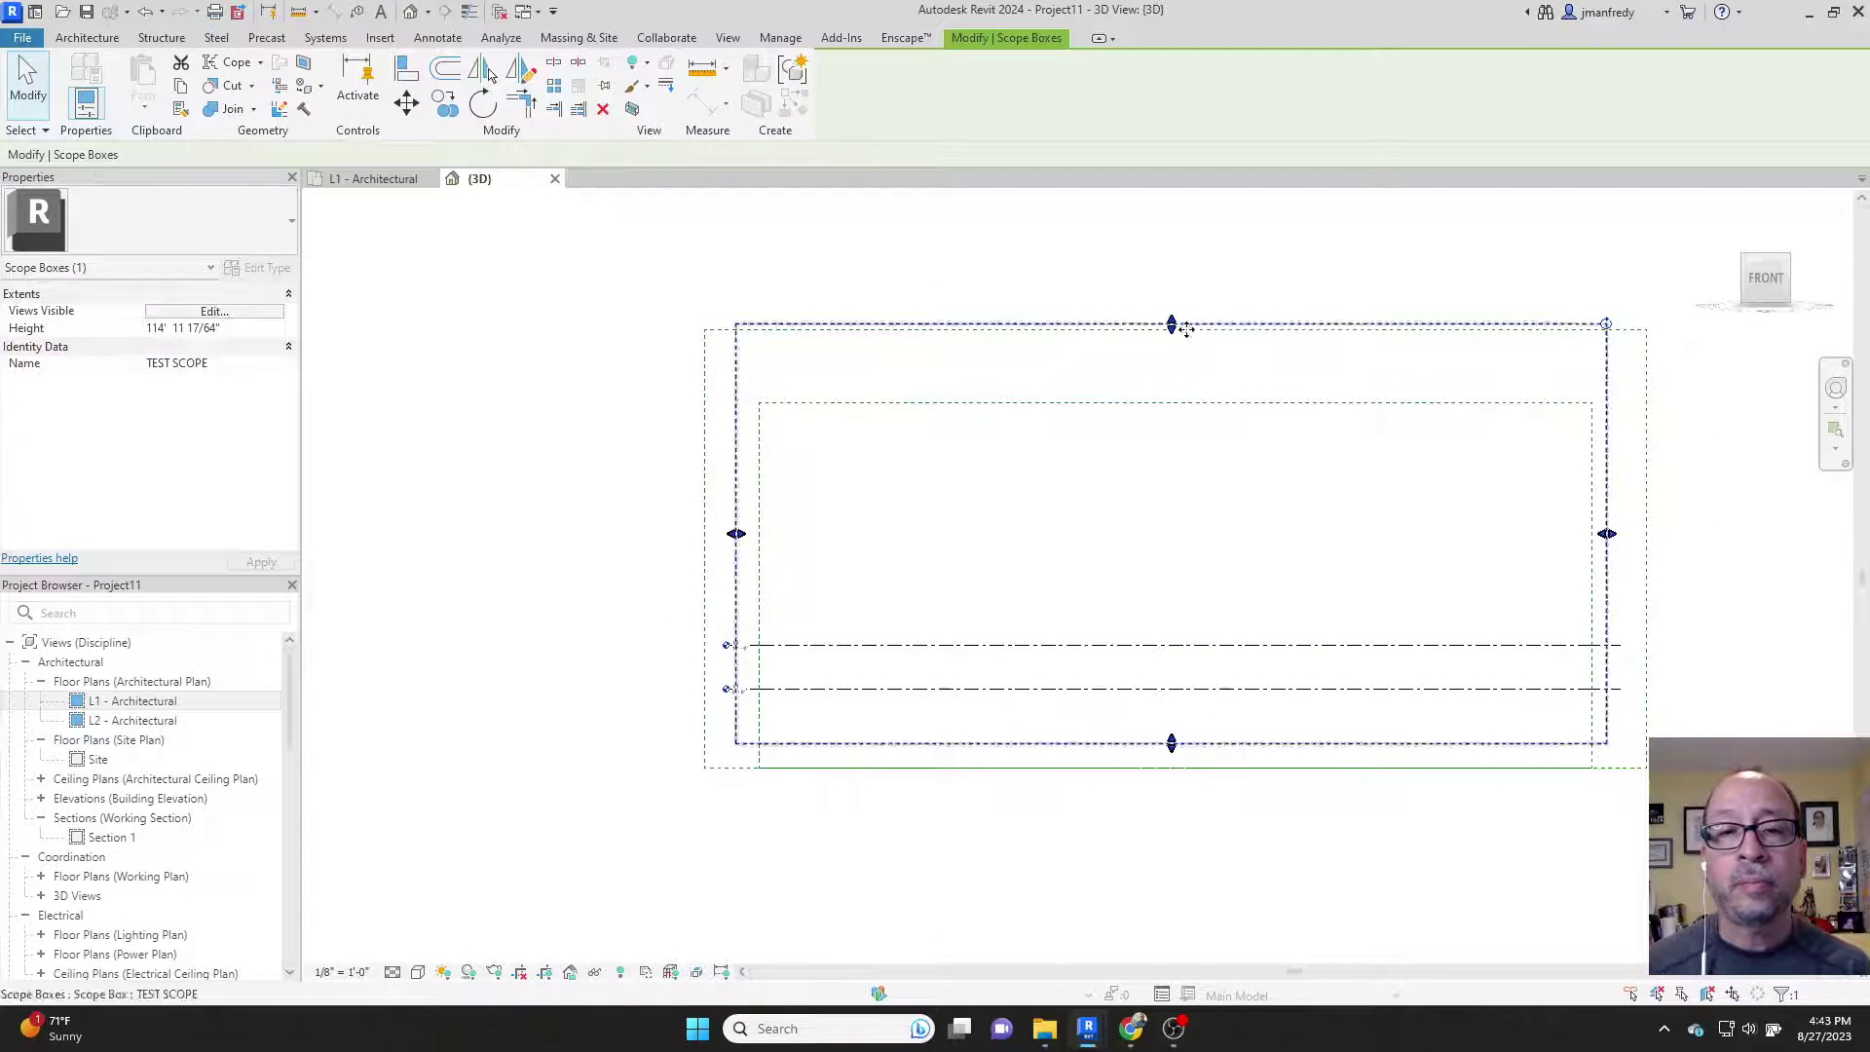
pyautogui.moveTo(1185, 328); pyautogui.dragTo(1183, 243)
pyautogui.moveTo(1156, 348); pyautogui.dragTo(994, 409, button='middle')
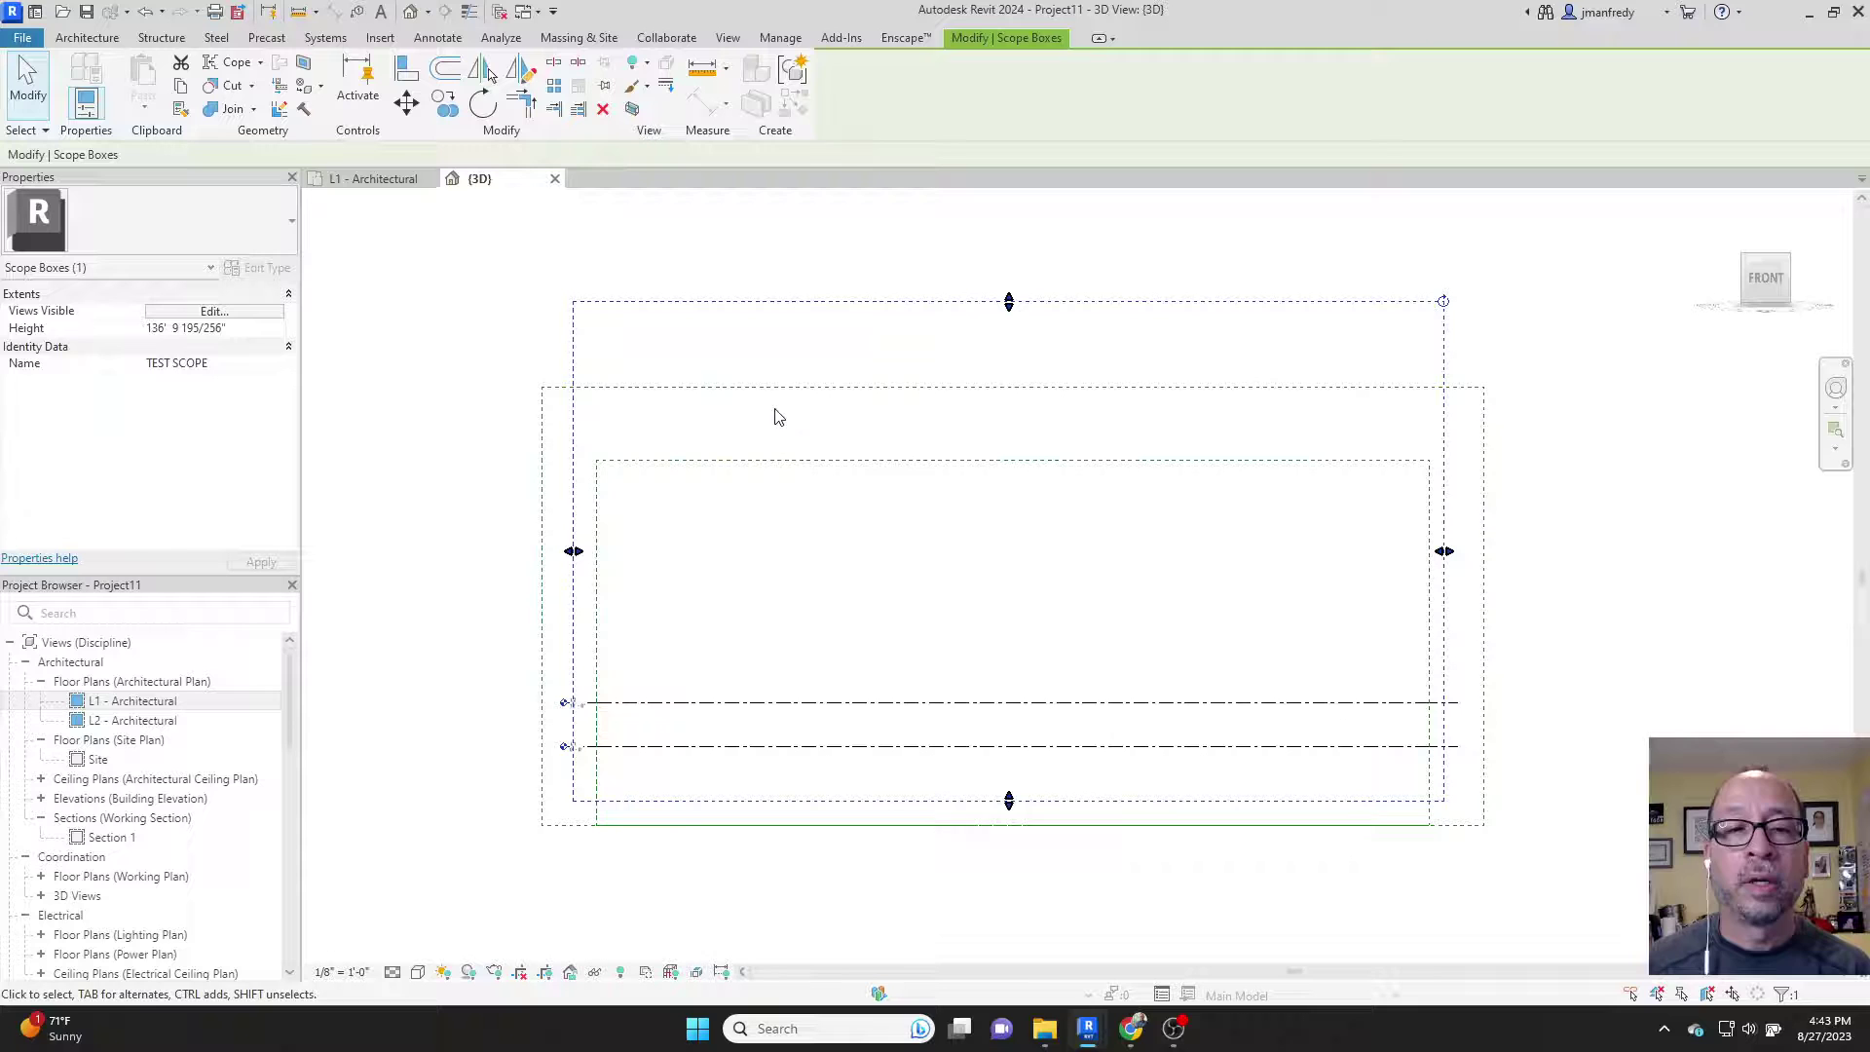
pyautogui.moveTo(1007, 306); pyautogui.dragTo(989, 437)
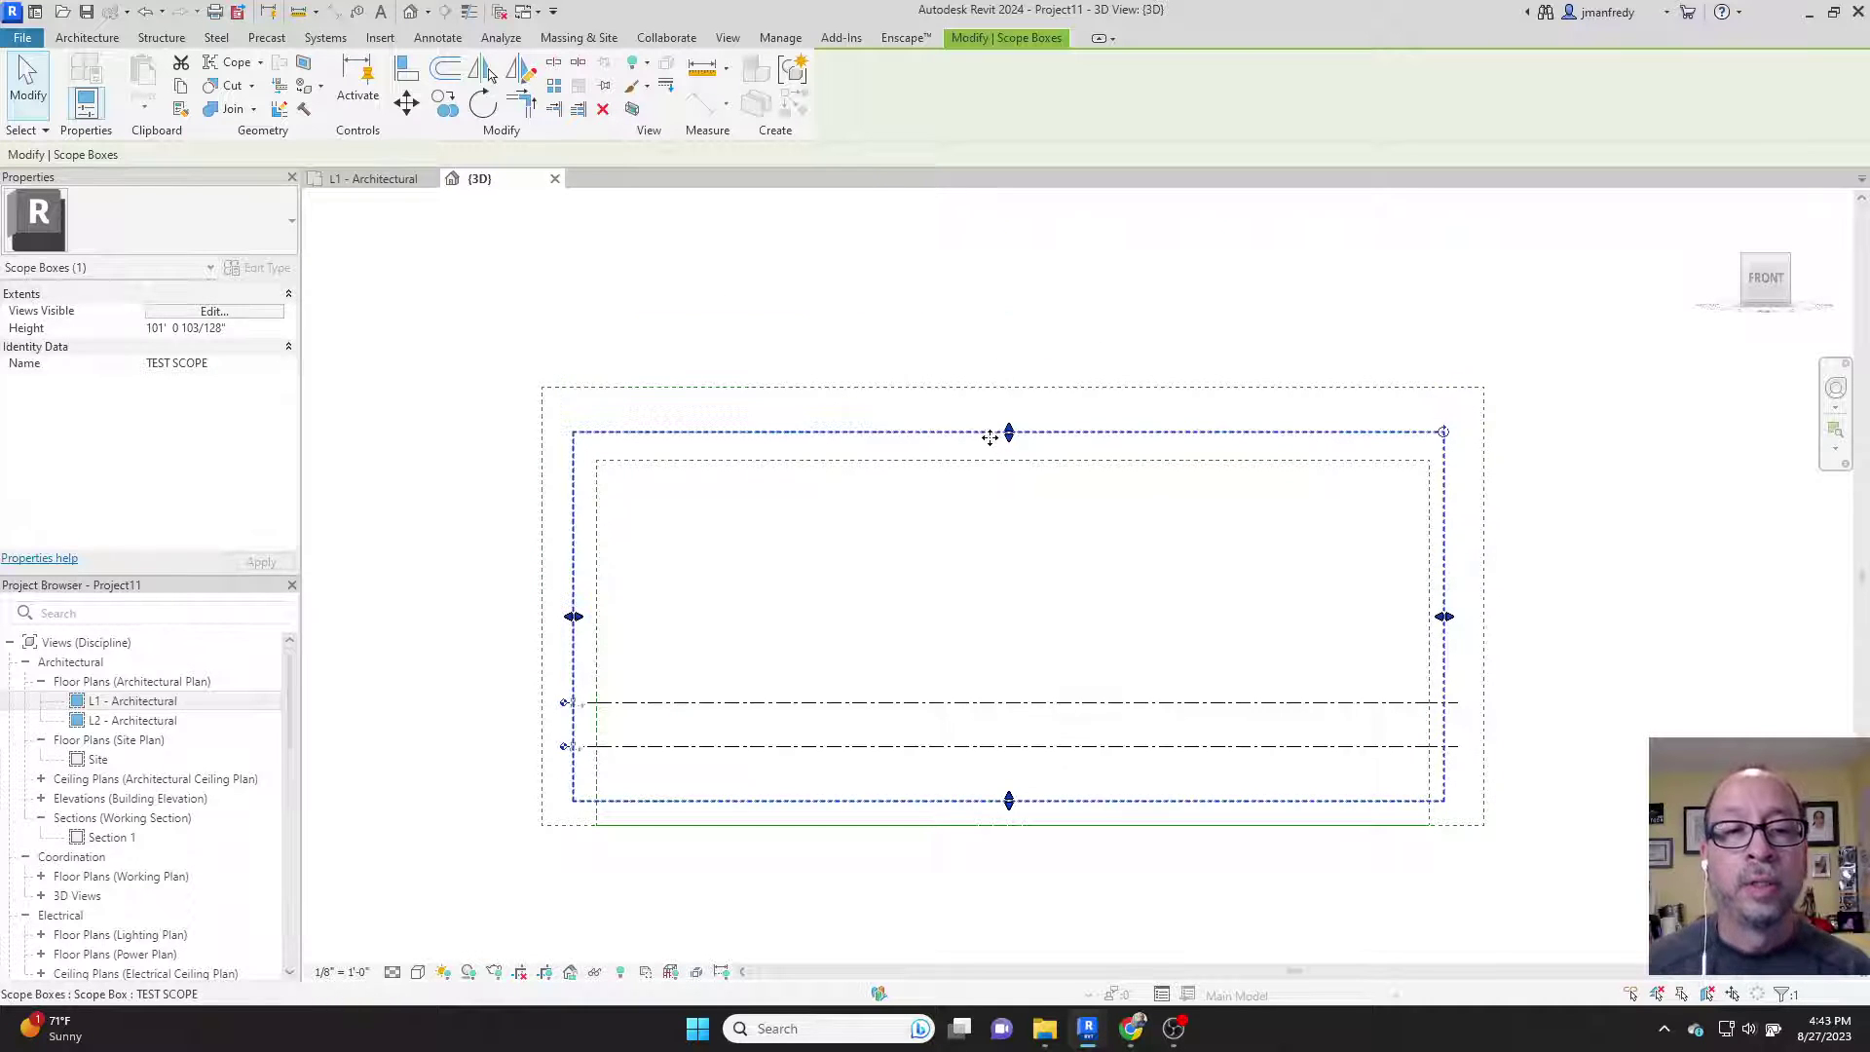
pyautogui.click(977, 368)
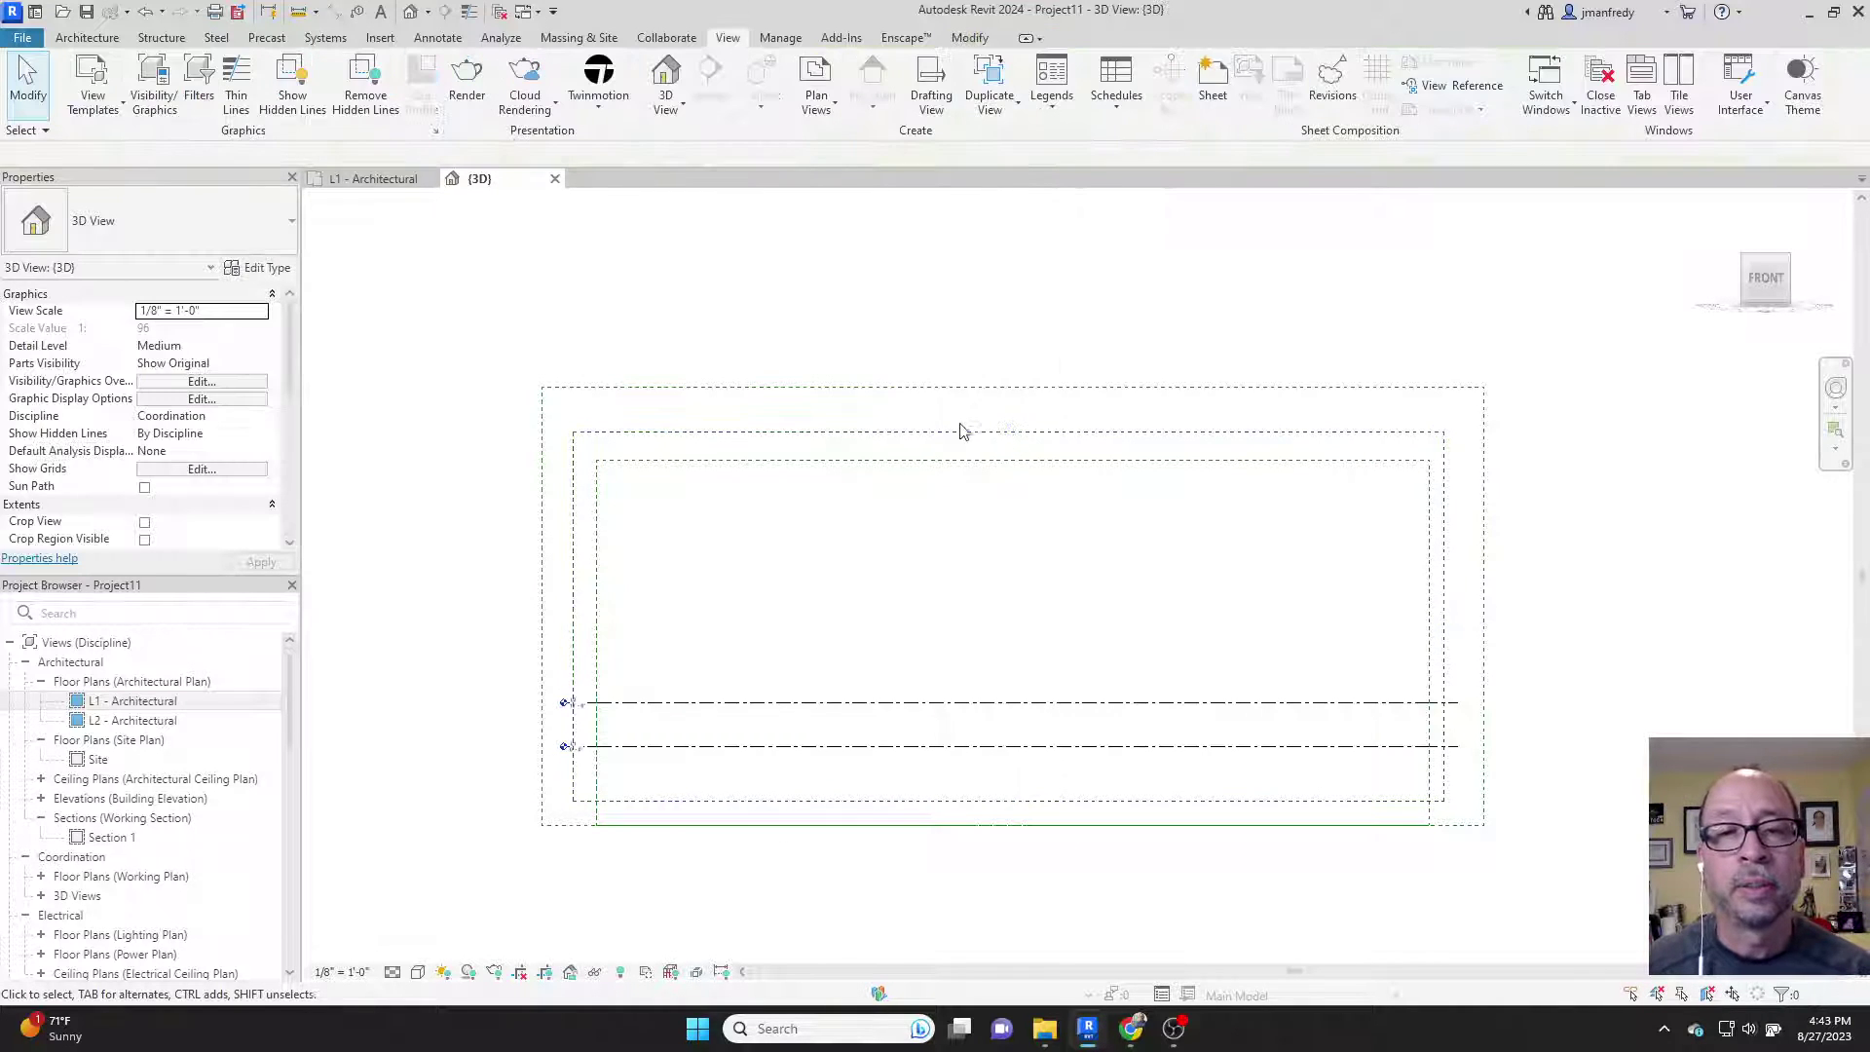
pyautogui.click(959, 433)
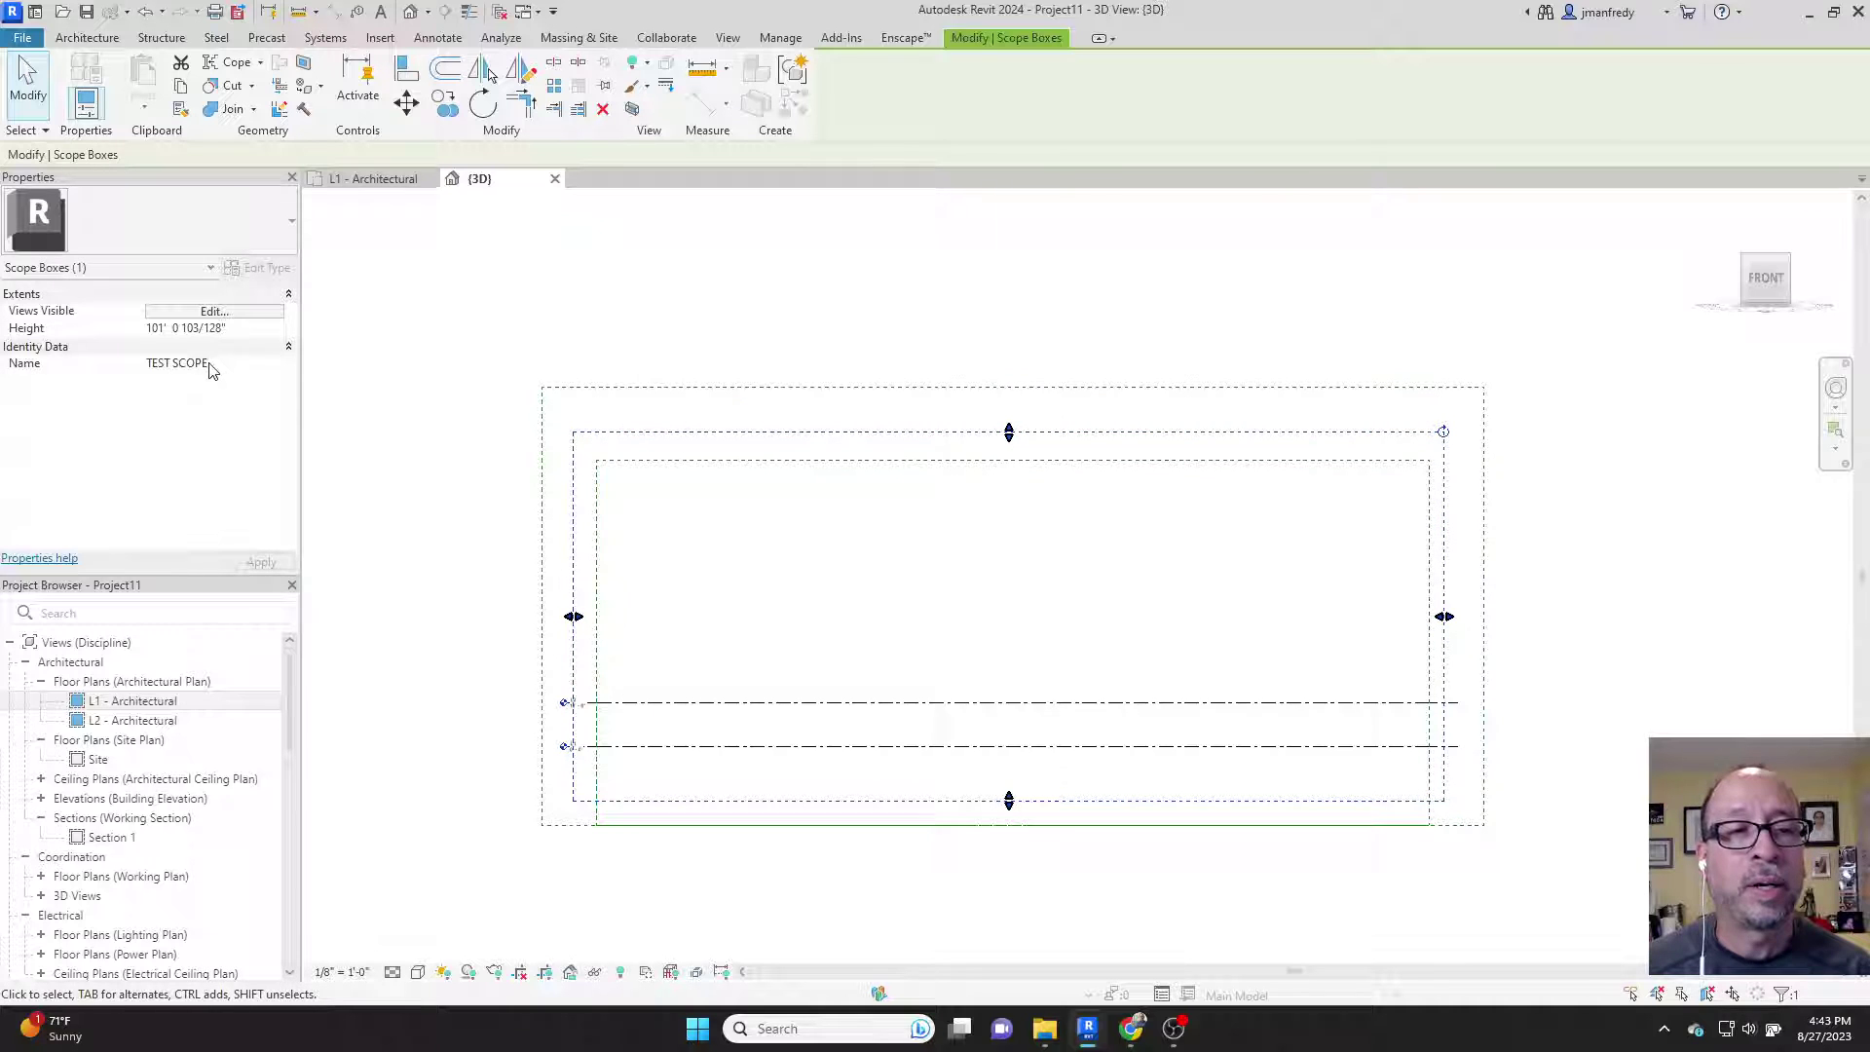
pyautogui.press('Escape')
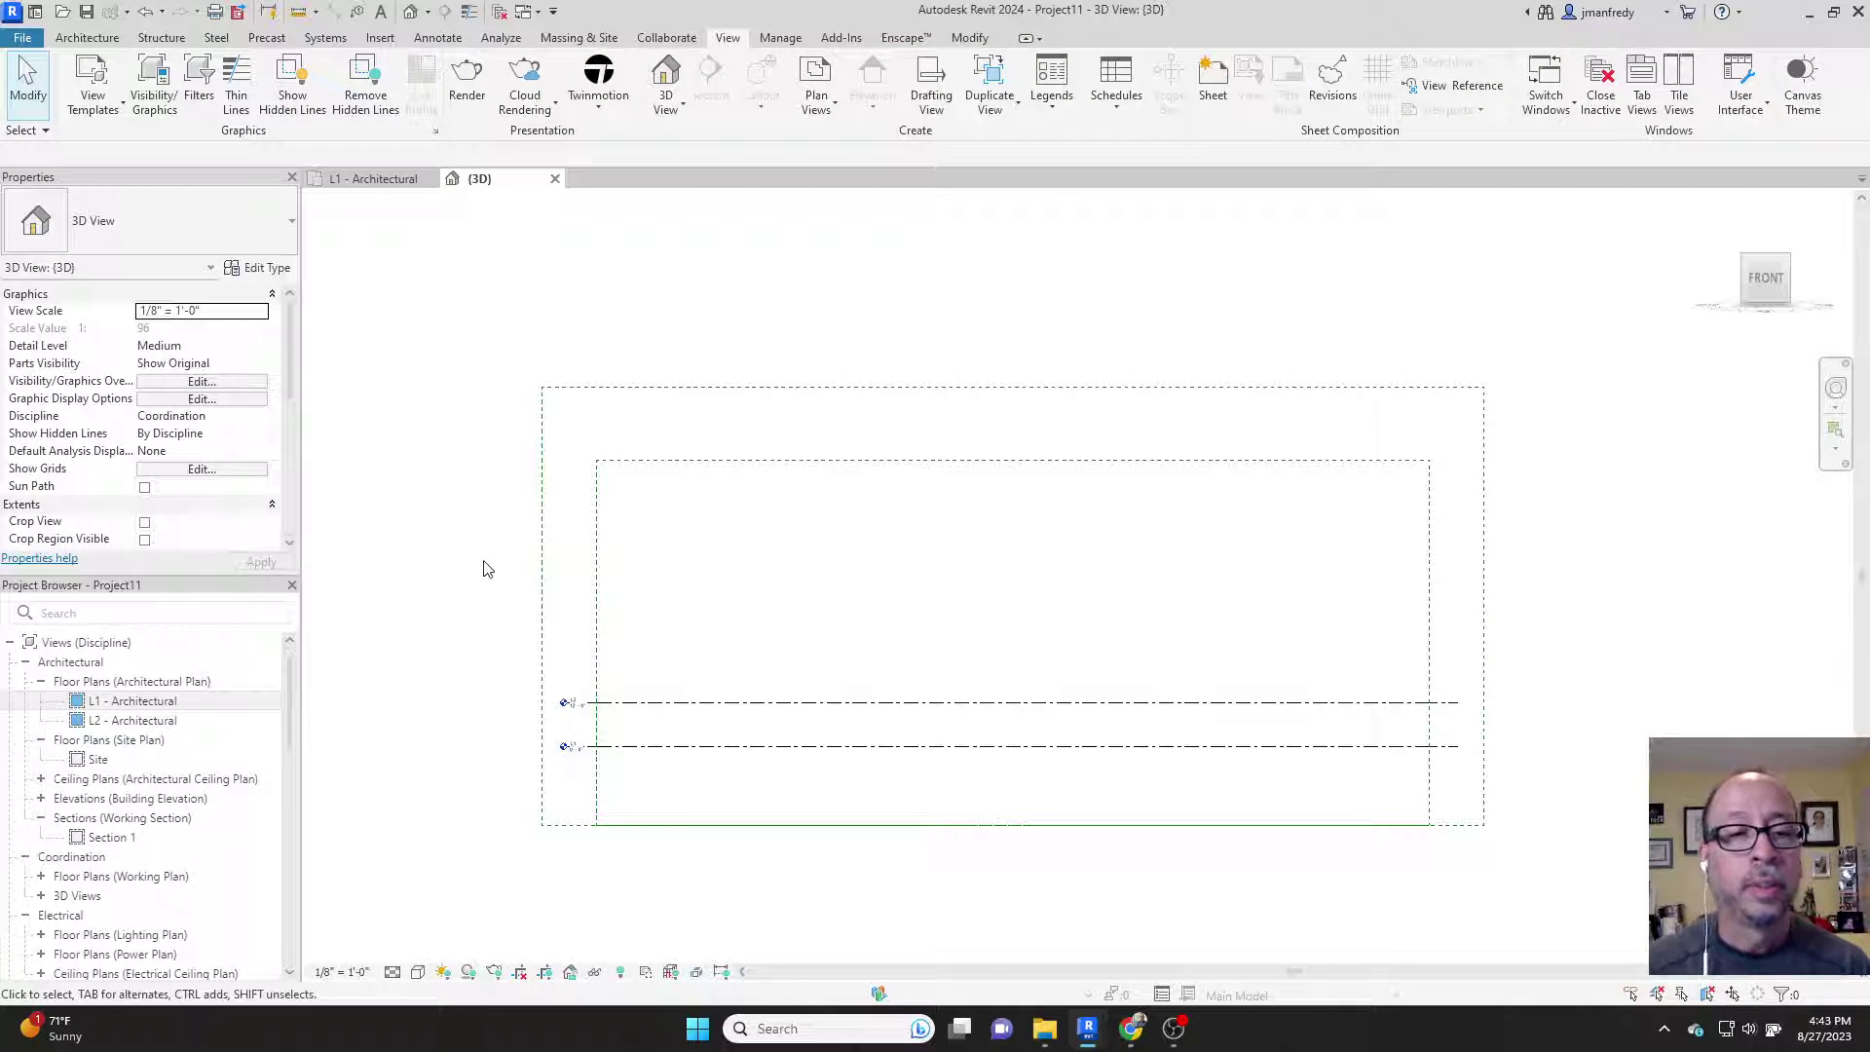
pyautogui.click(154, 705)
pyautogui.doubleClick(154, 705)
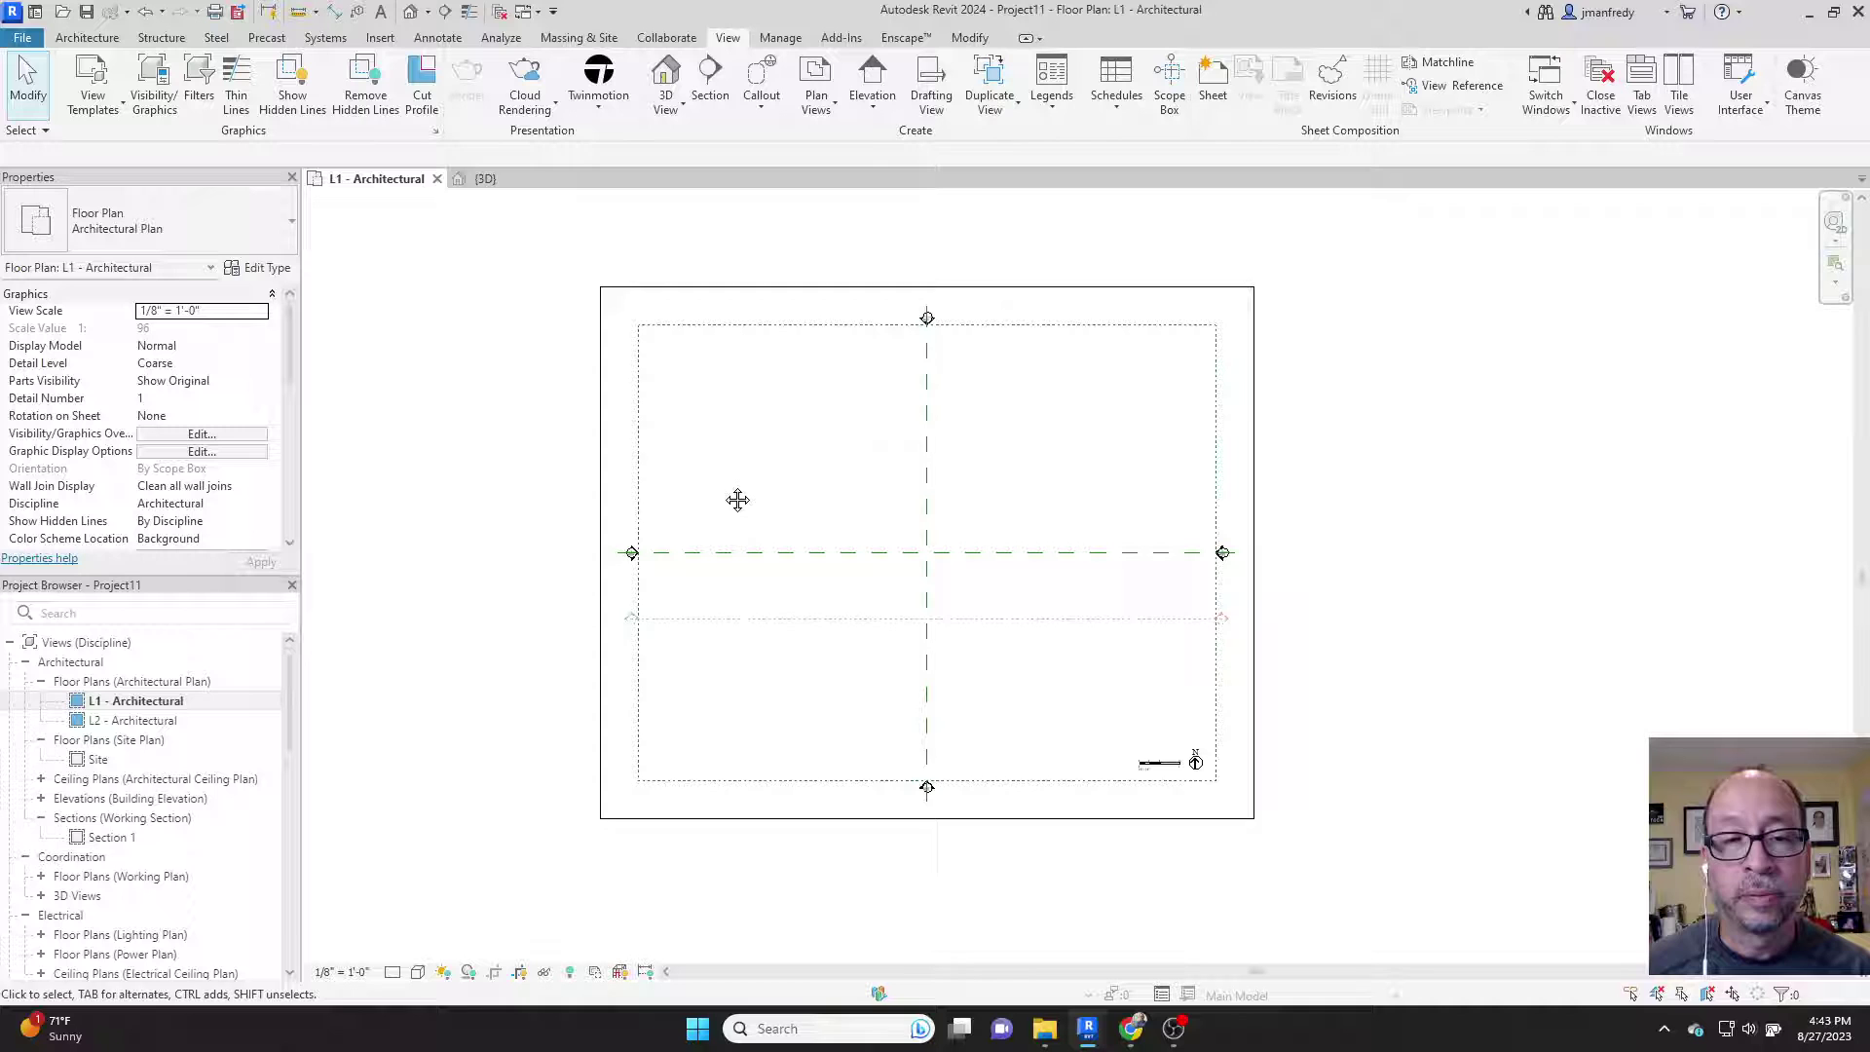
pyautogui.click(412, 13)
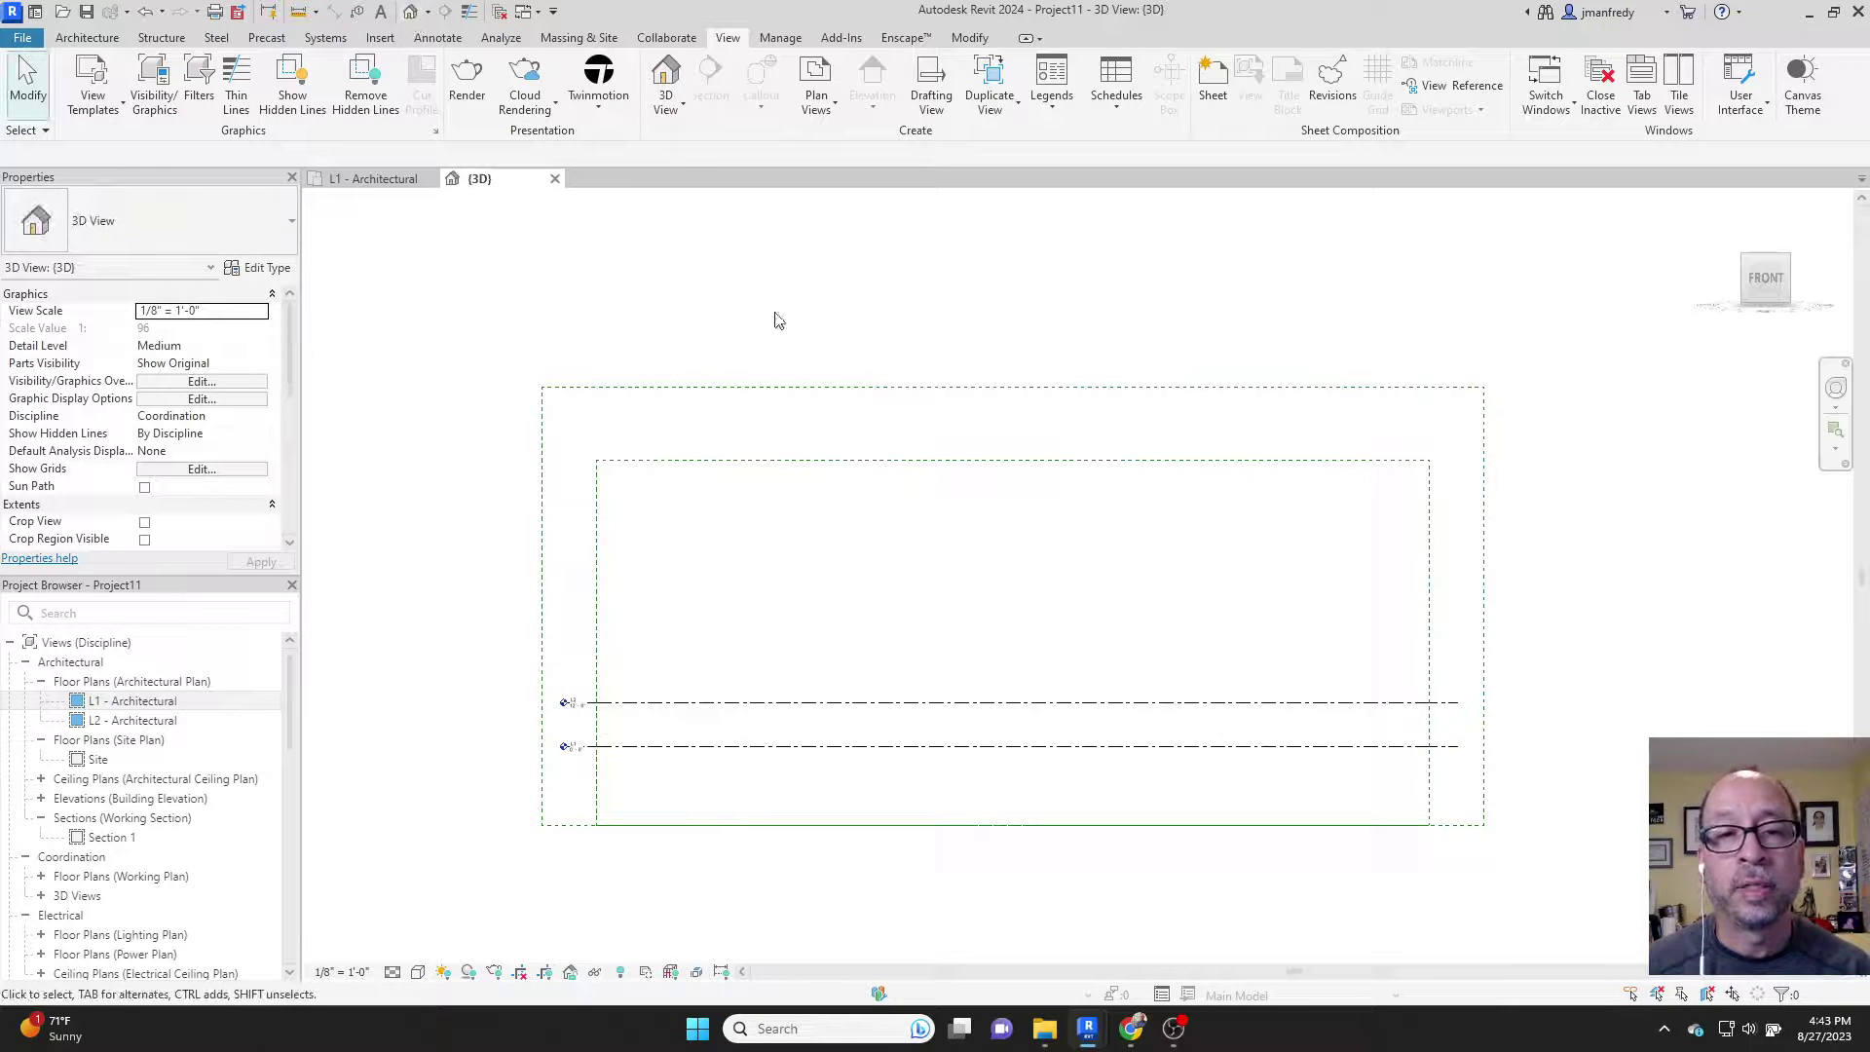
# - Select the Grids and Levels scope box in an isometric view and zoom toward the L1 and L2 level heads
pyautogui.click(1787, 264)
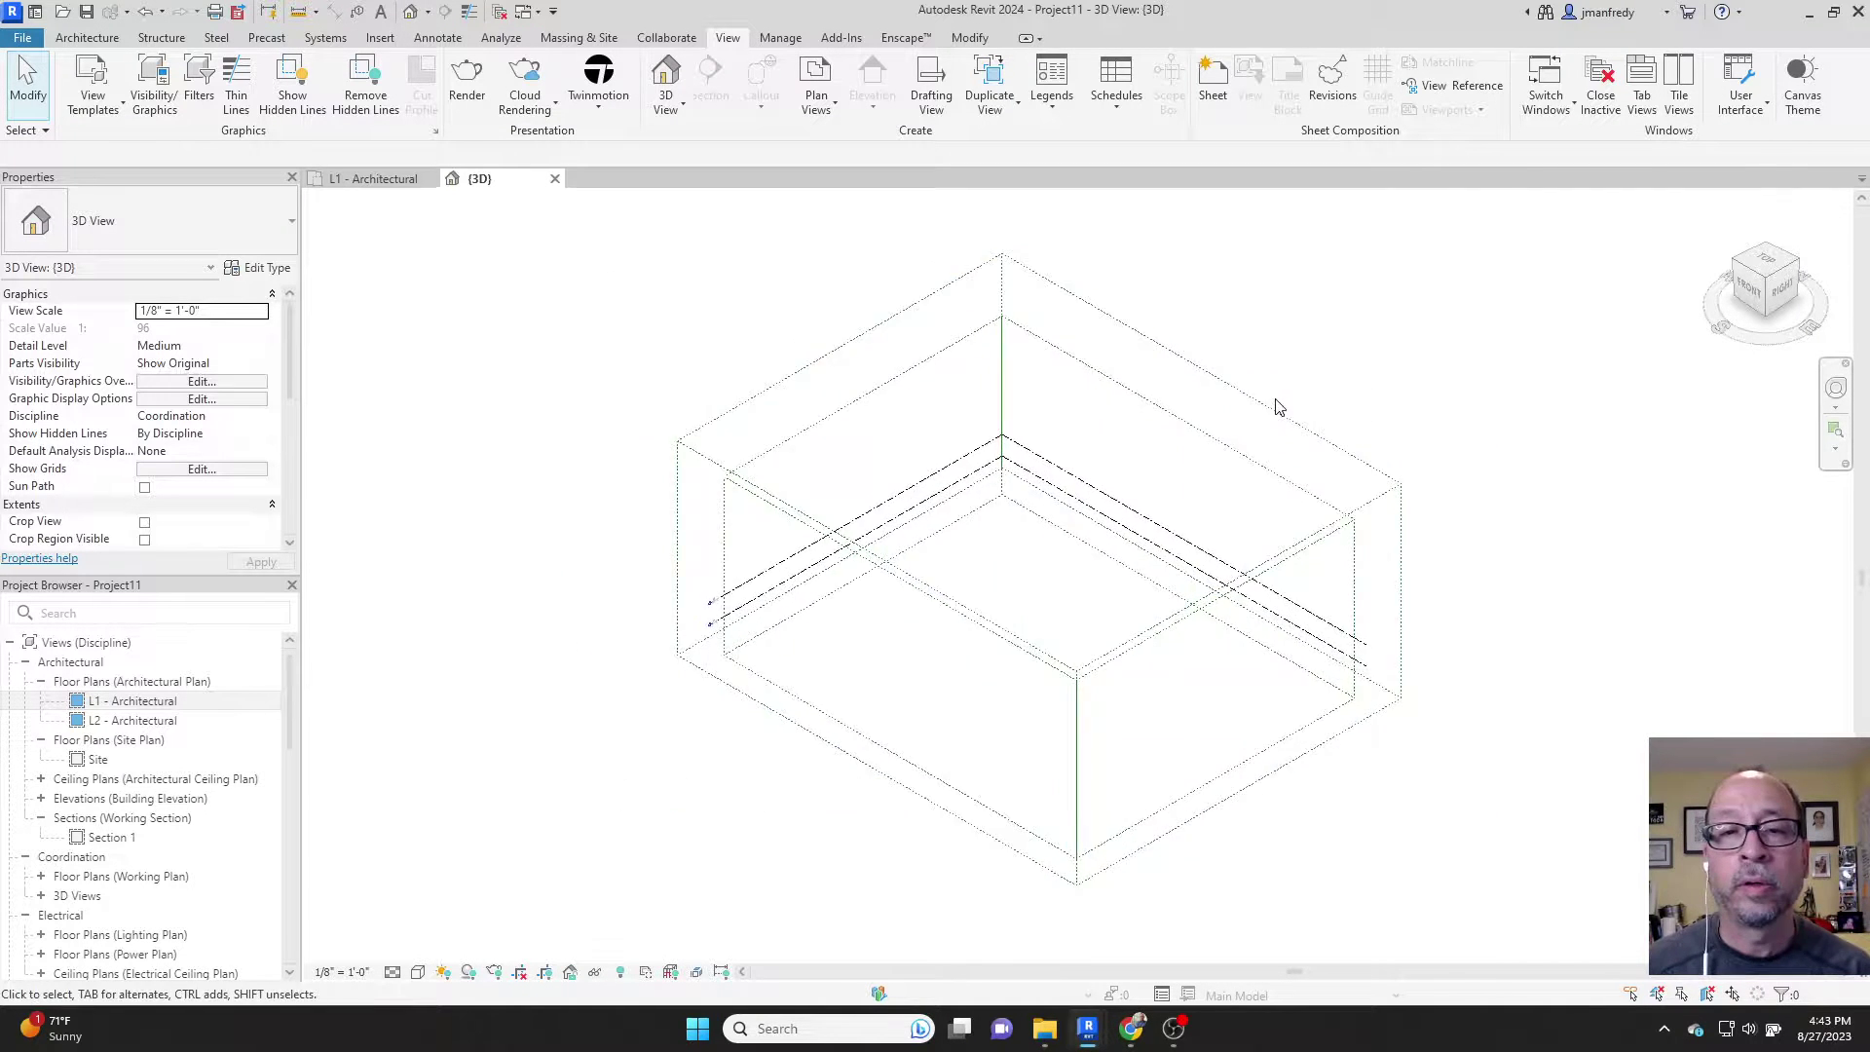
pyautogui.click(972, 367)
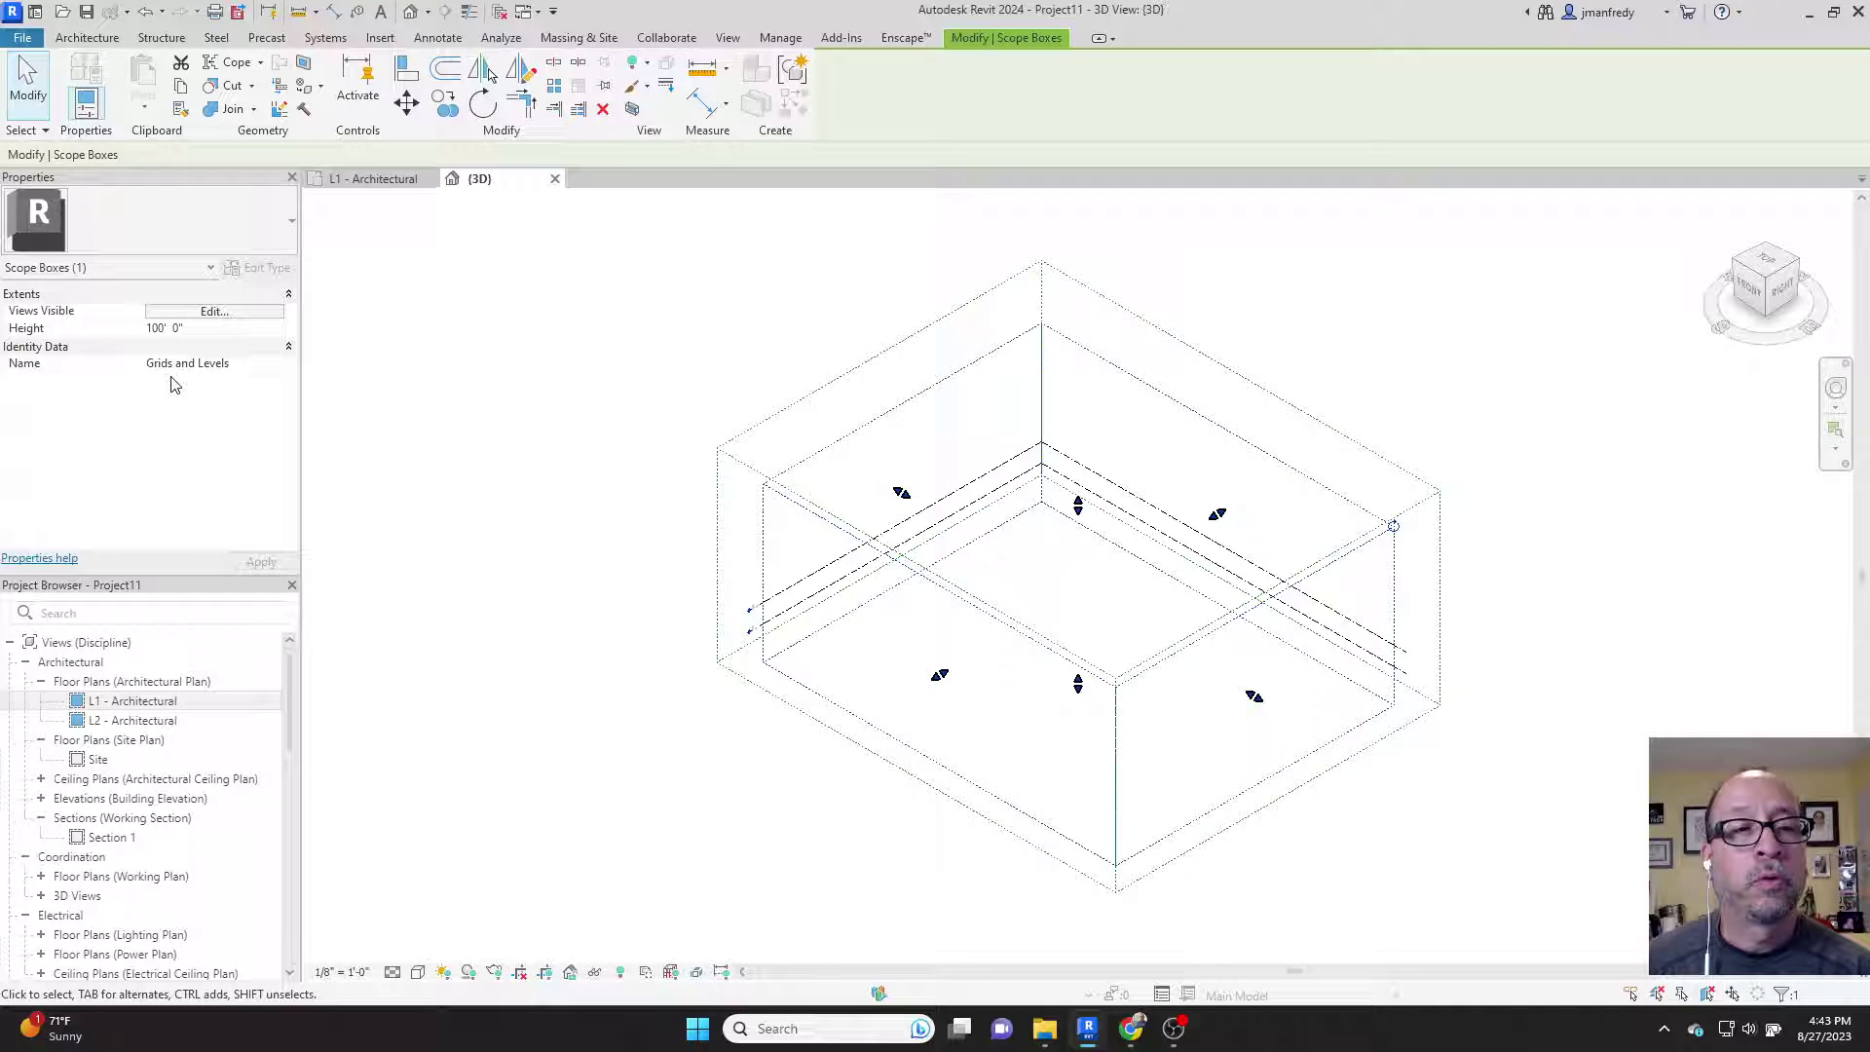
pyautogui.moveTo(697, 539); pyautogui.dragTo(647, 526, button='middle')
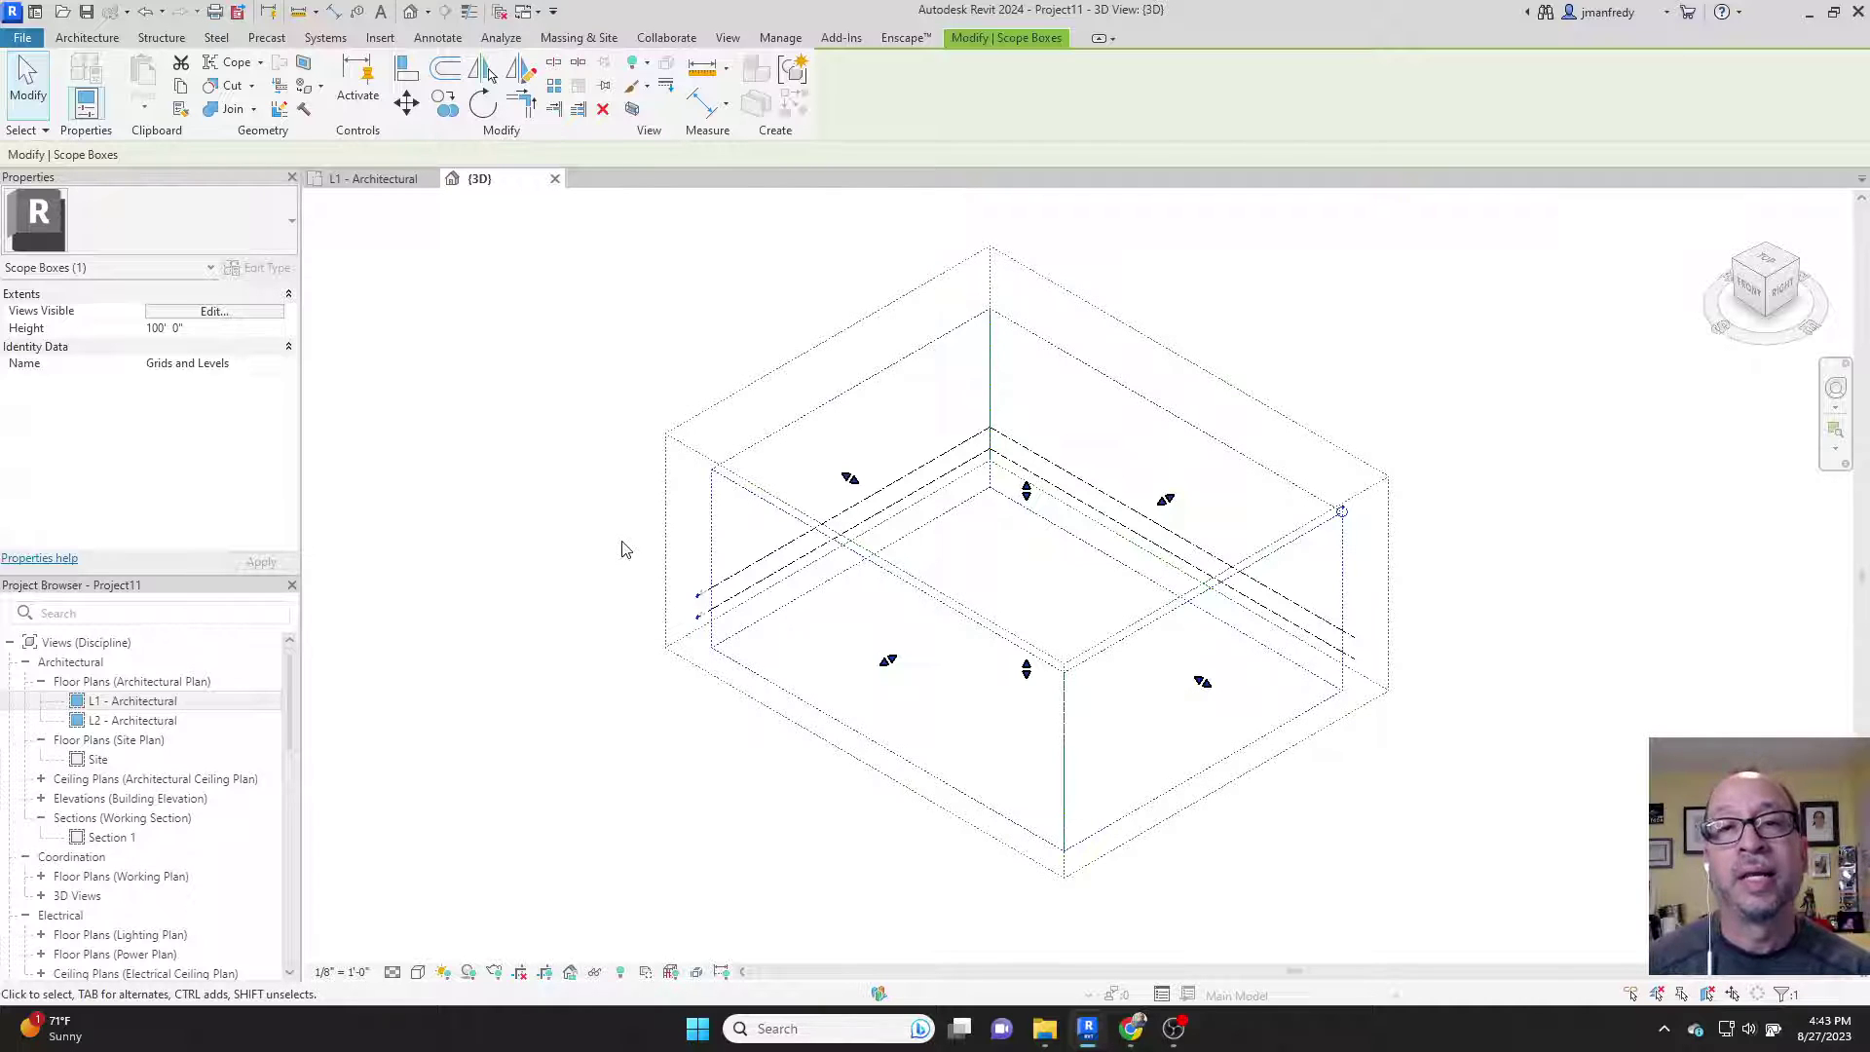
pyautogui.scroll(5, 628, 609)
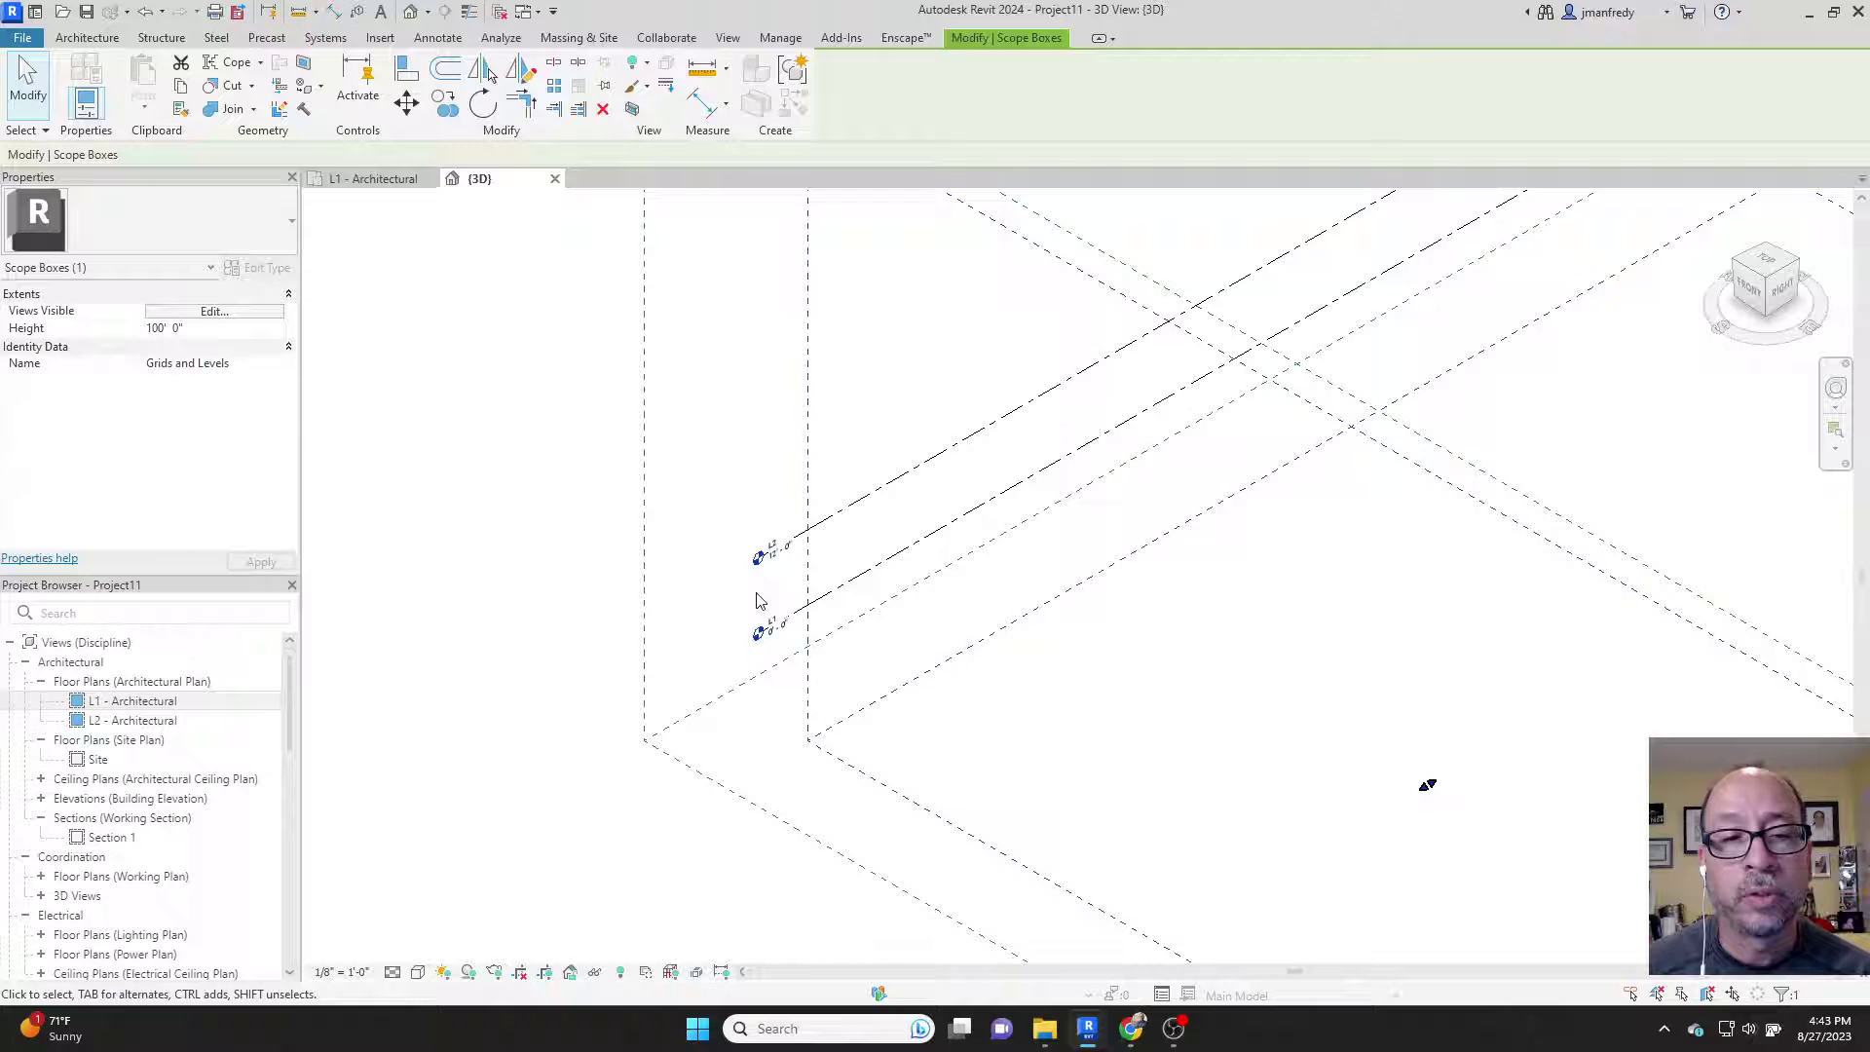
pyautogui.scroll(2, 760, 601)
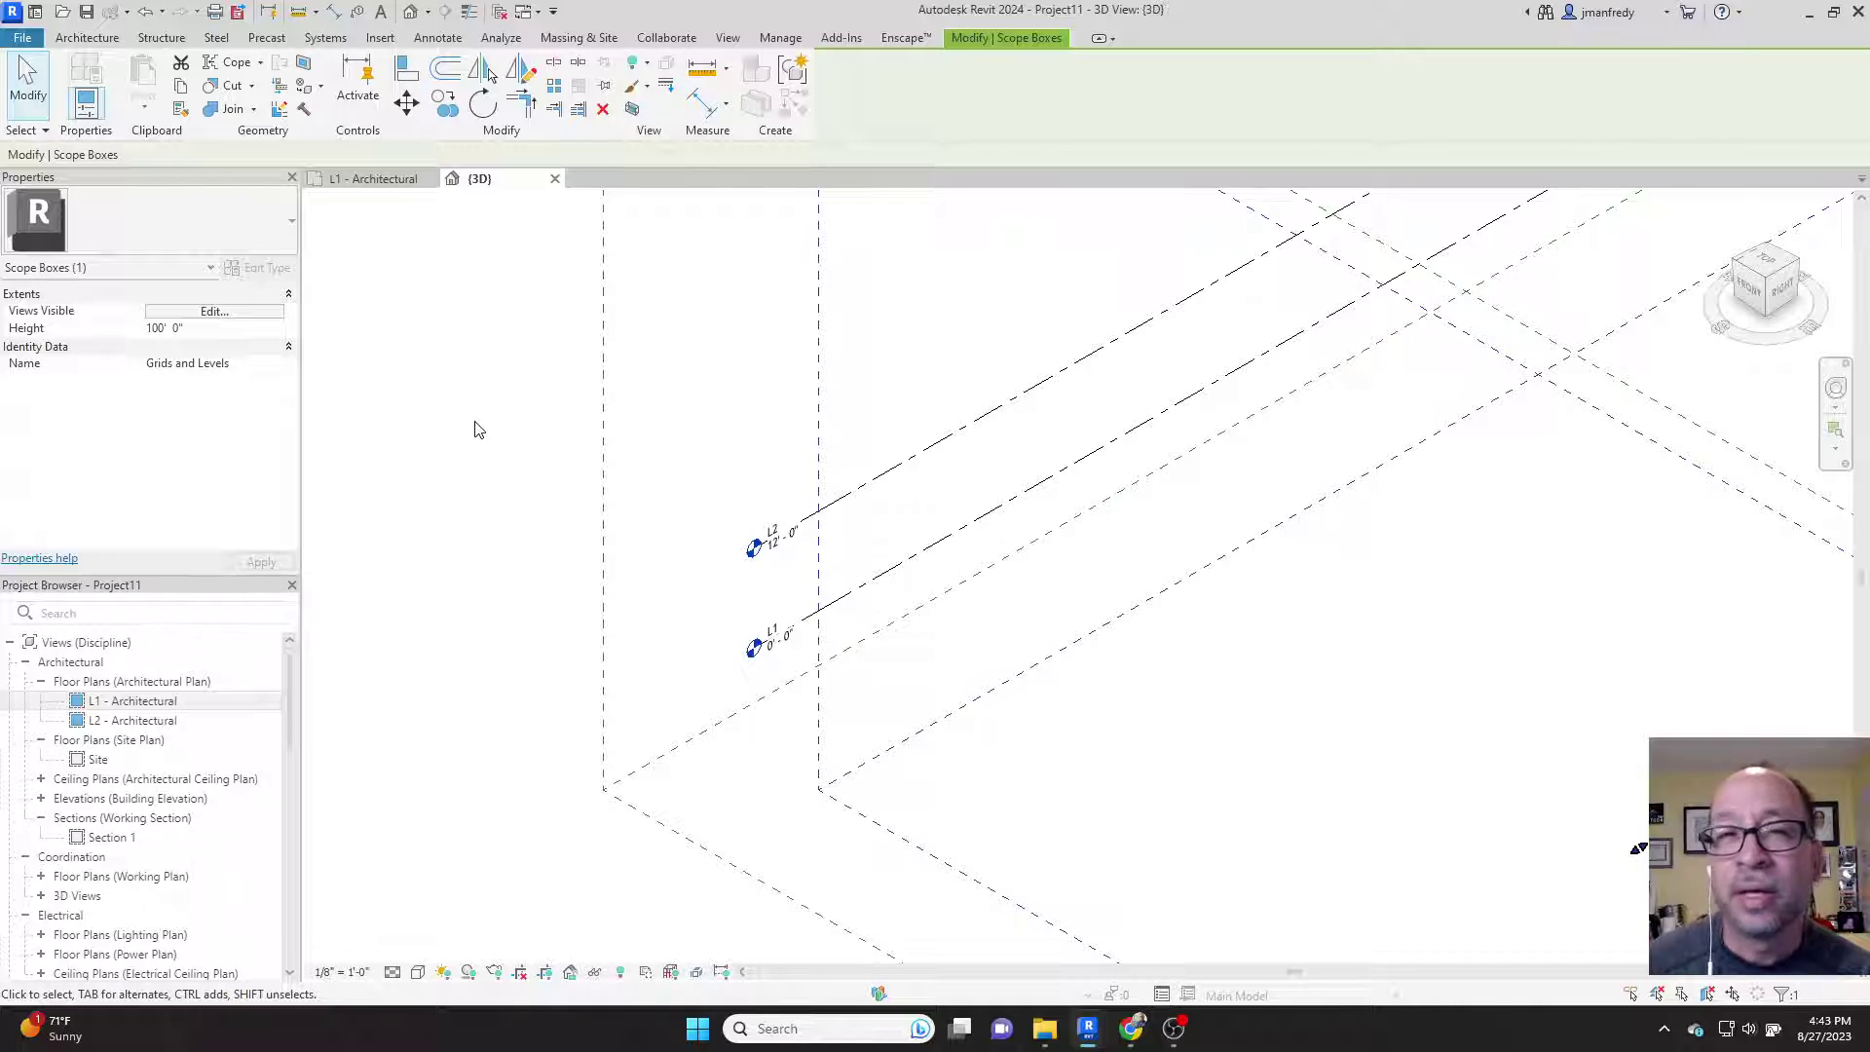
pyautogui.scroll(-1, 477, 430)
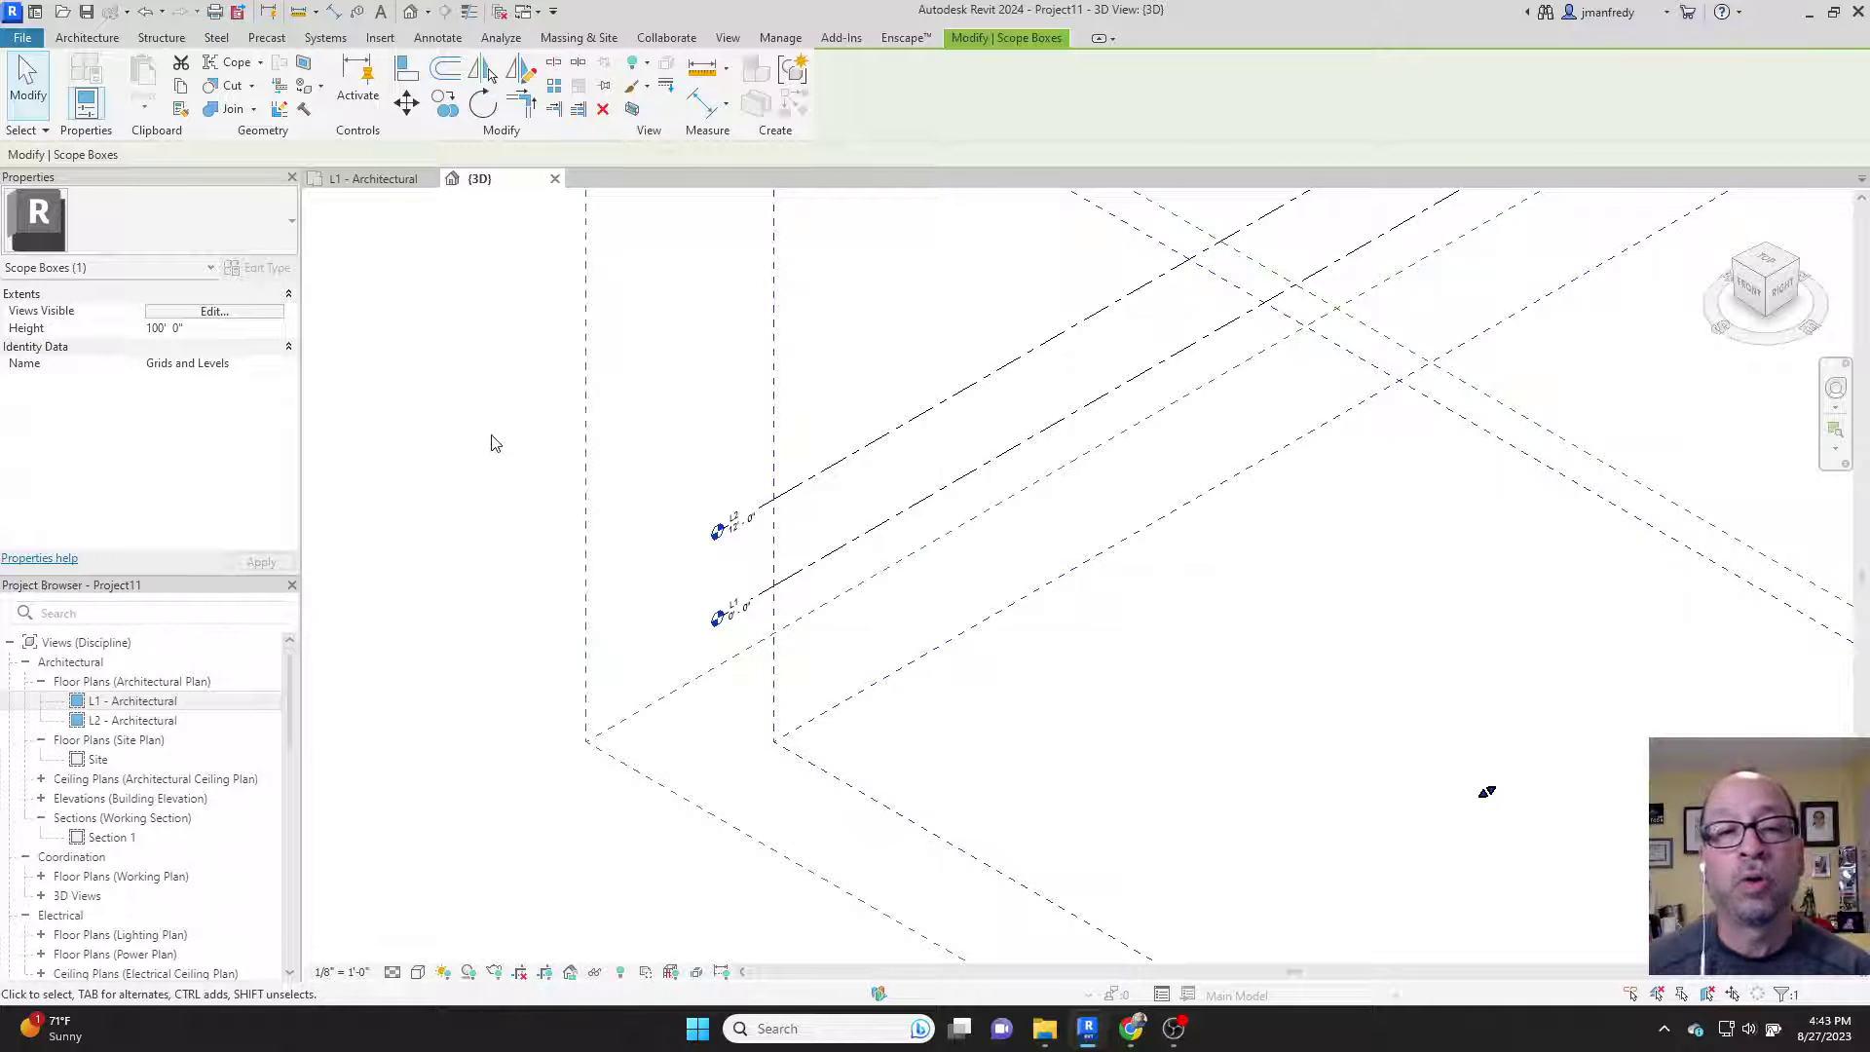
pyautogui.scroll(-4, 495, 446)
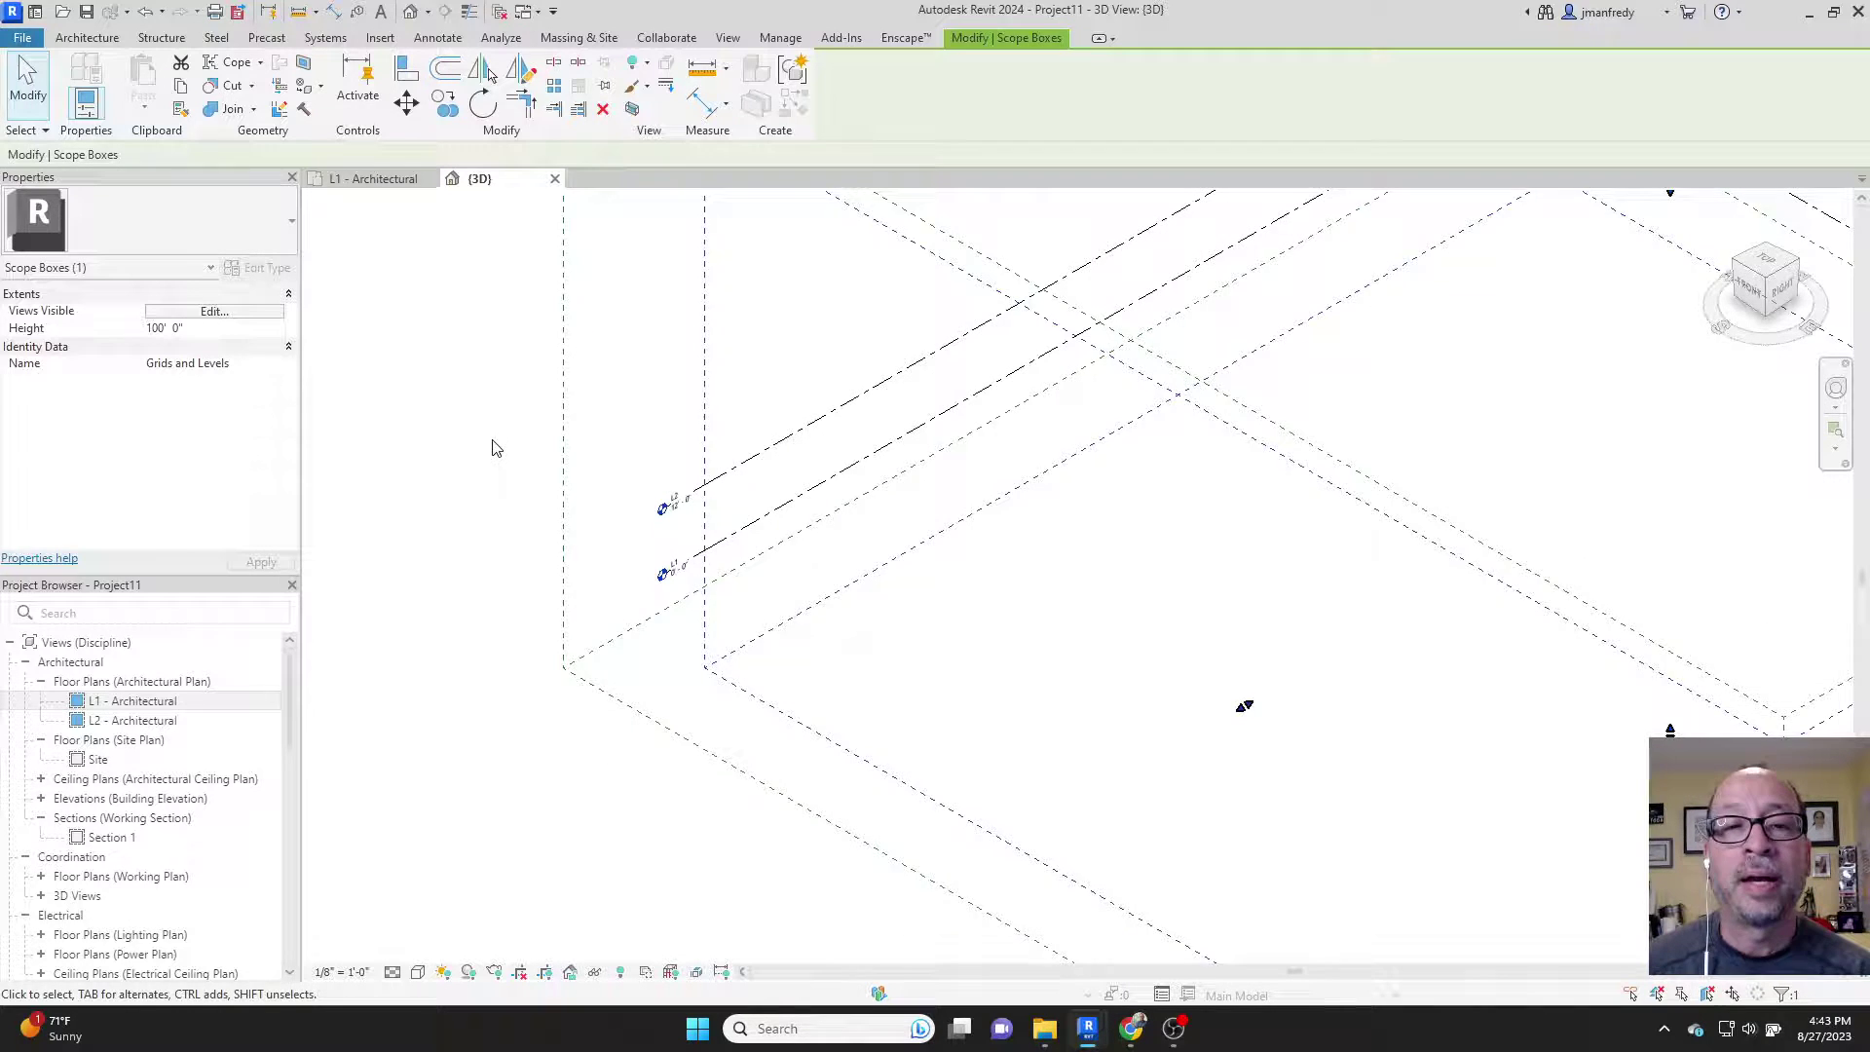
# - Check that levels L2 and L1 both list Grids and Levels as their scope box, then select Views Overall
pyautogui.click(682, 462)
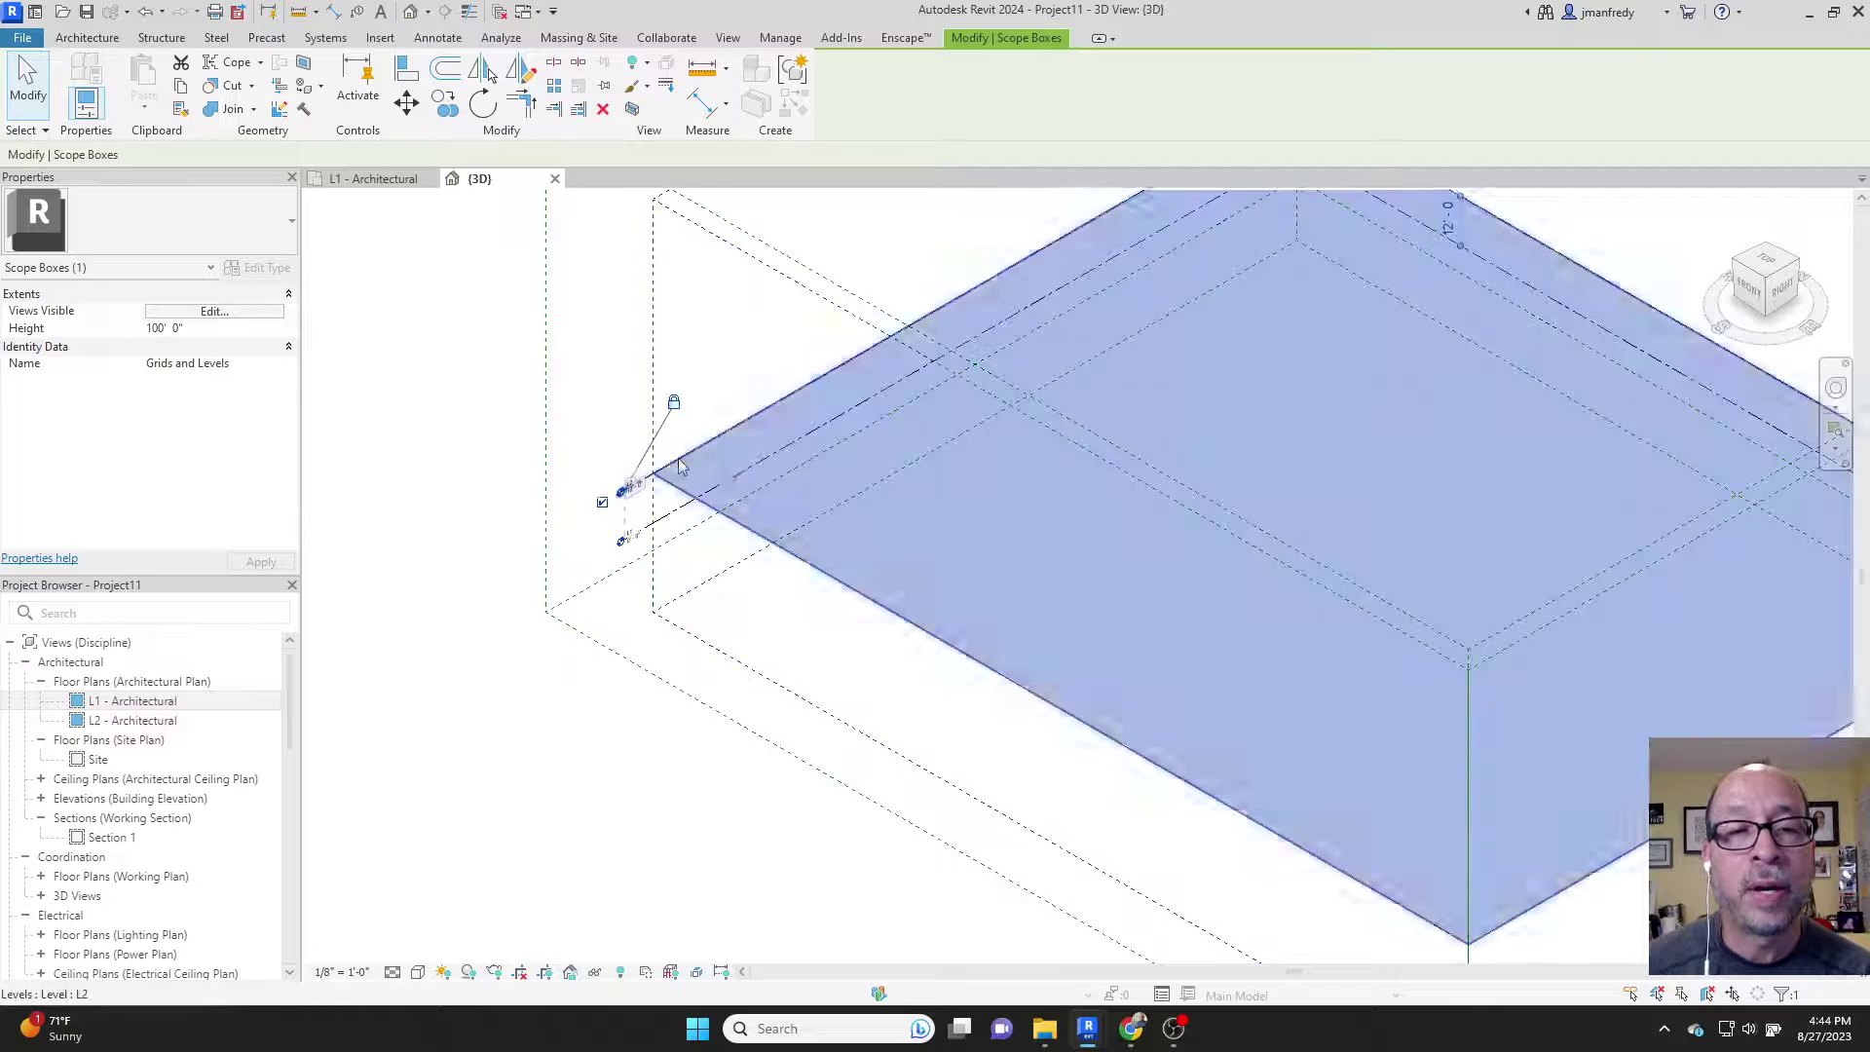
pyautogui.scroll(-5, 805, 460)
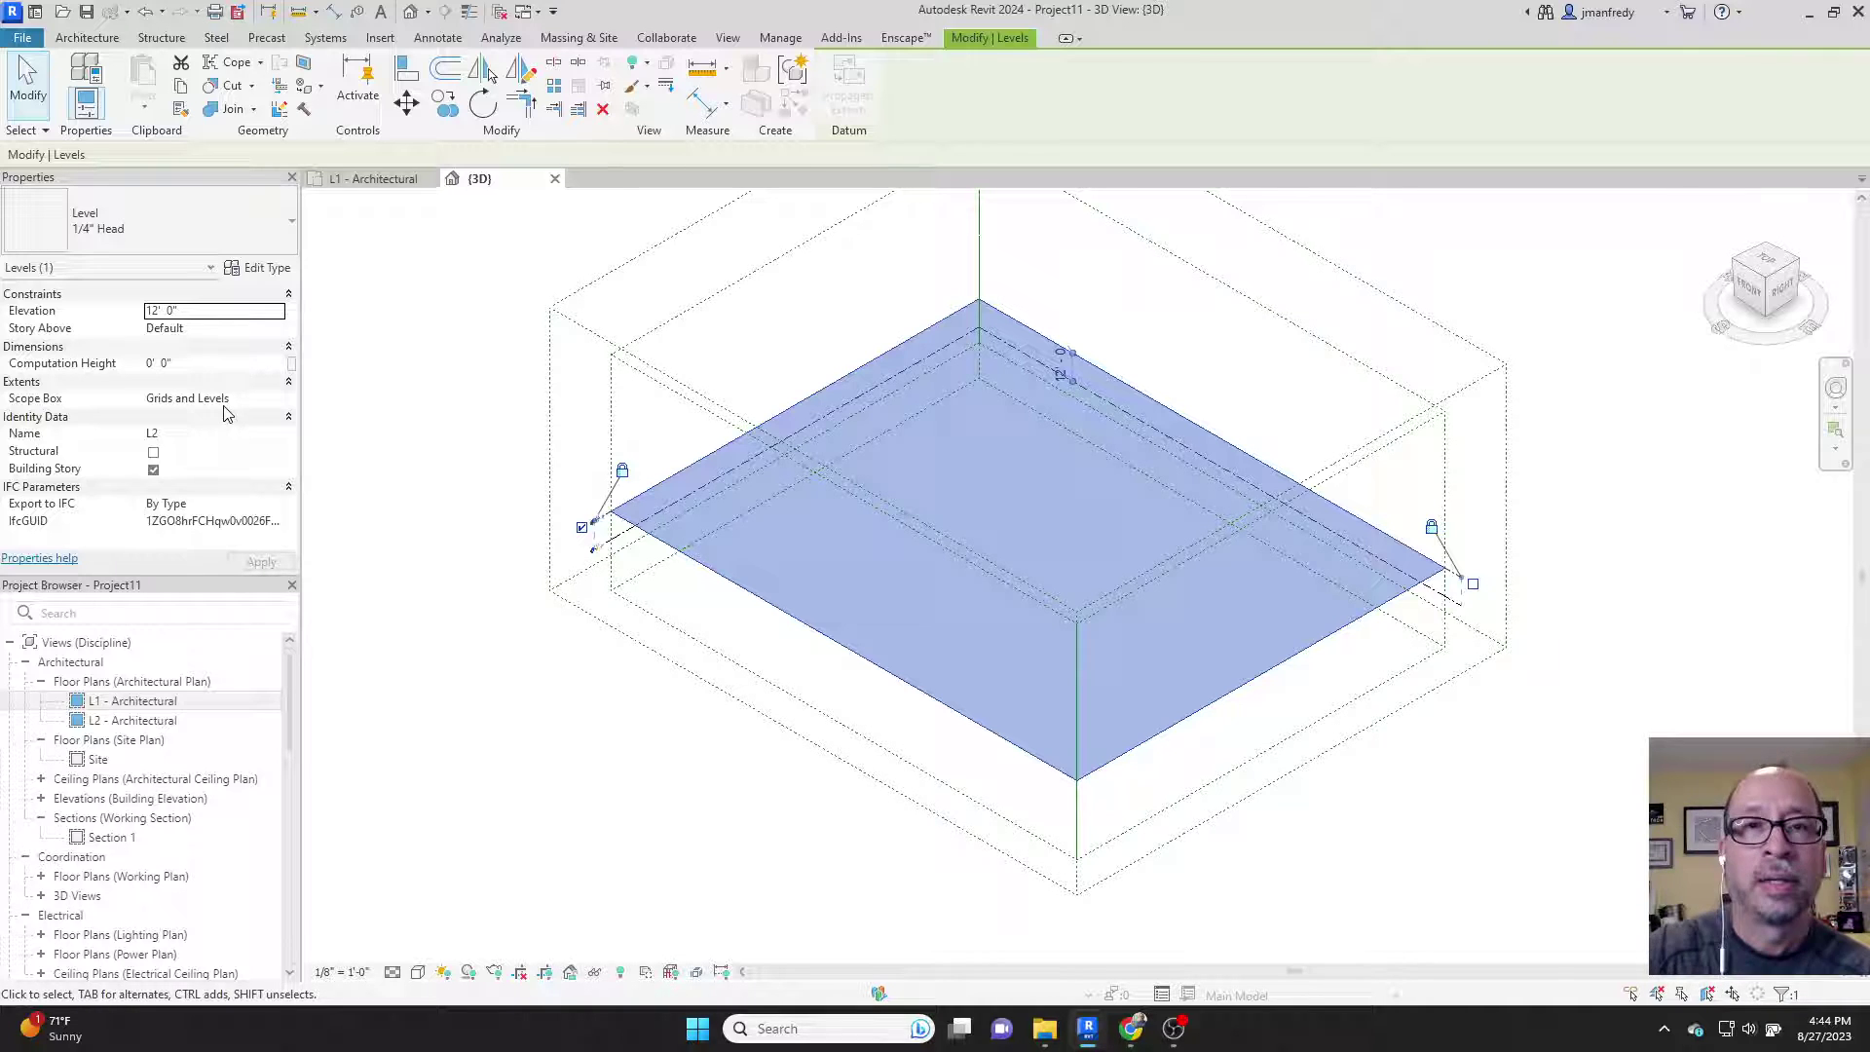
pyautogui.click(440, 466)
pyautogui.click(597, 531)
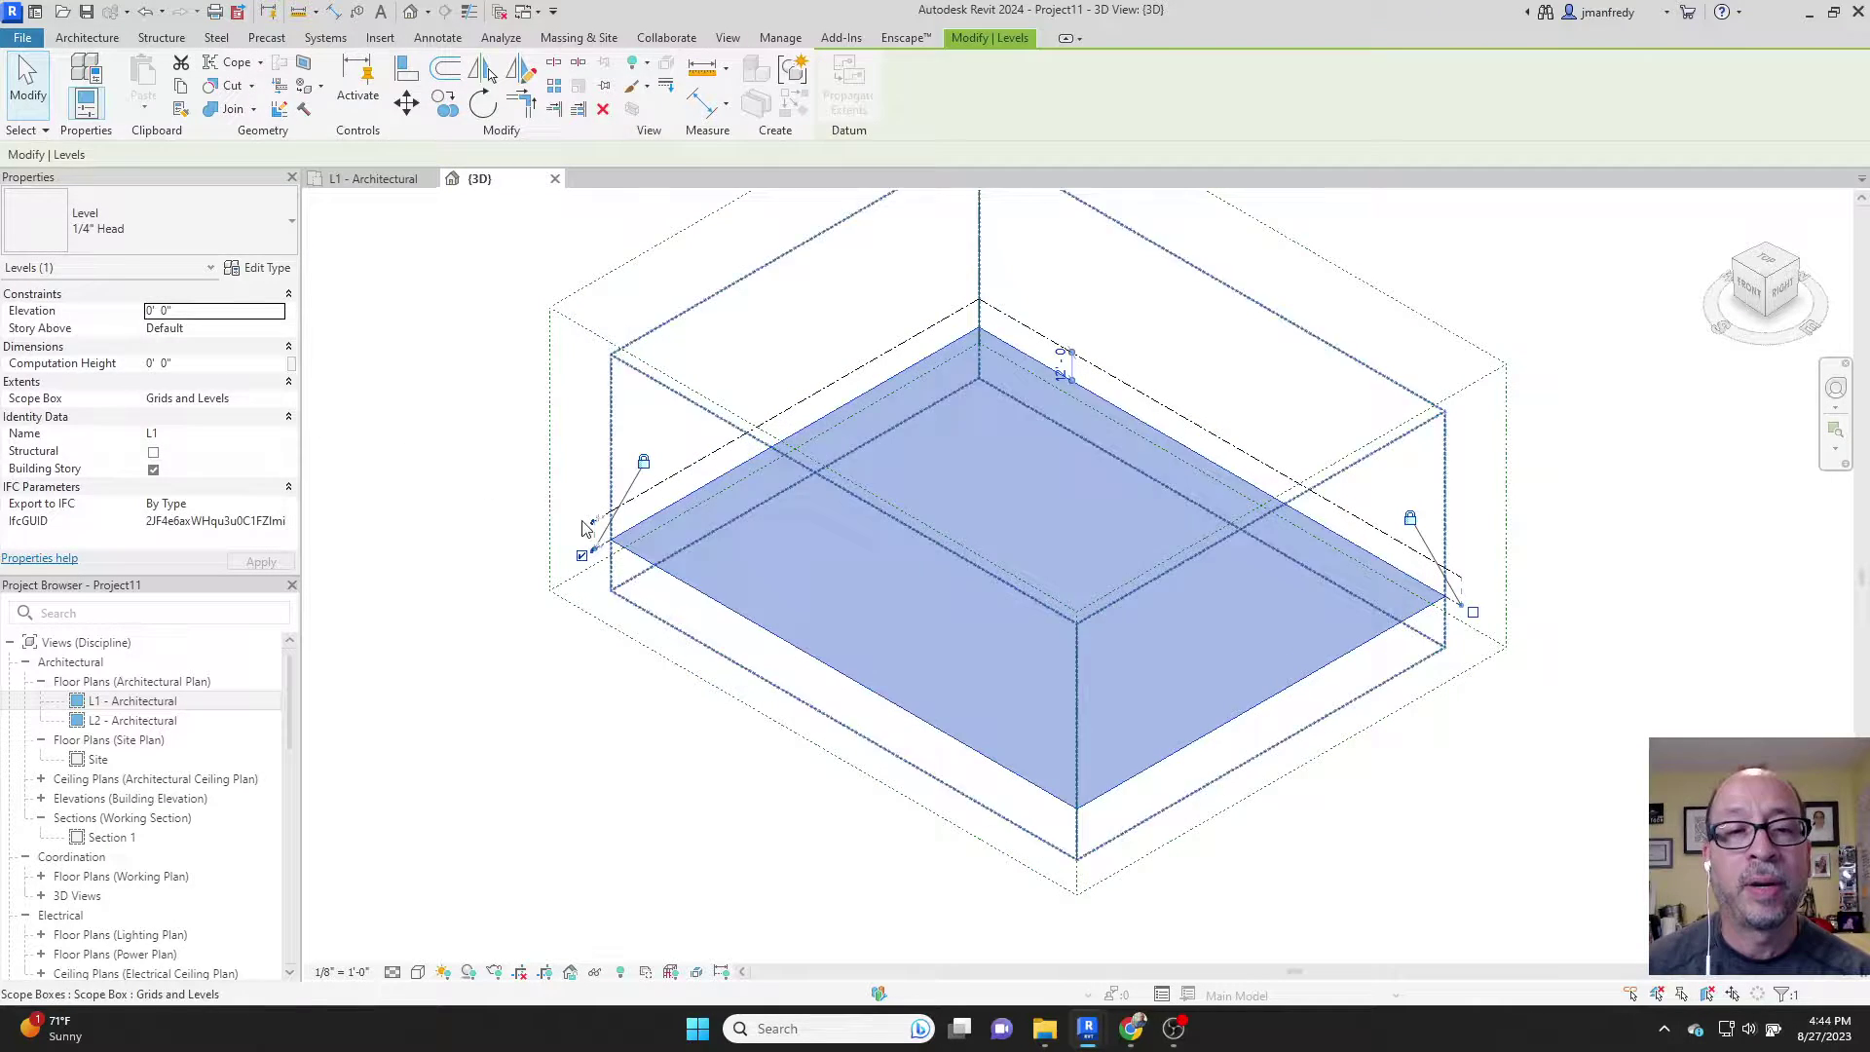
pyautogui.click(951, 535)
pyautogui.click(1223, 536)
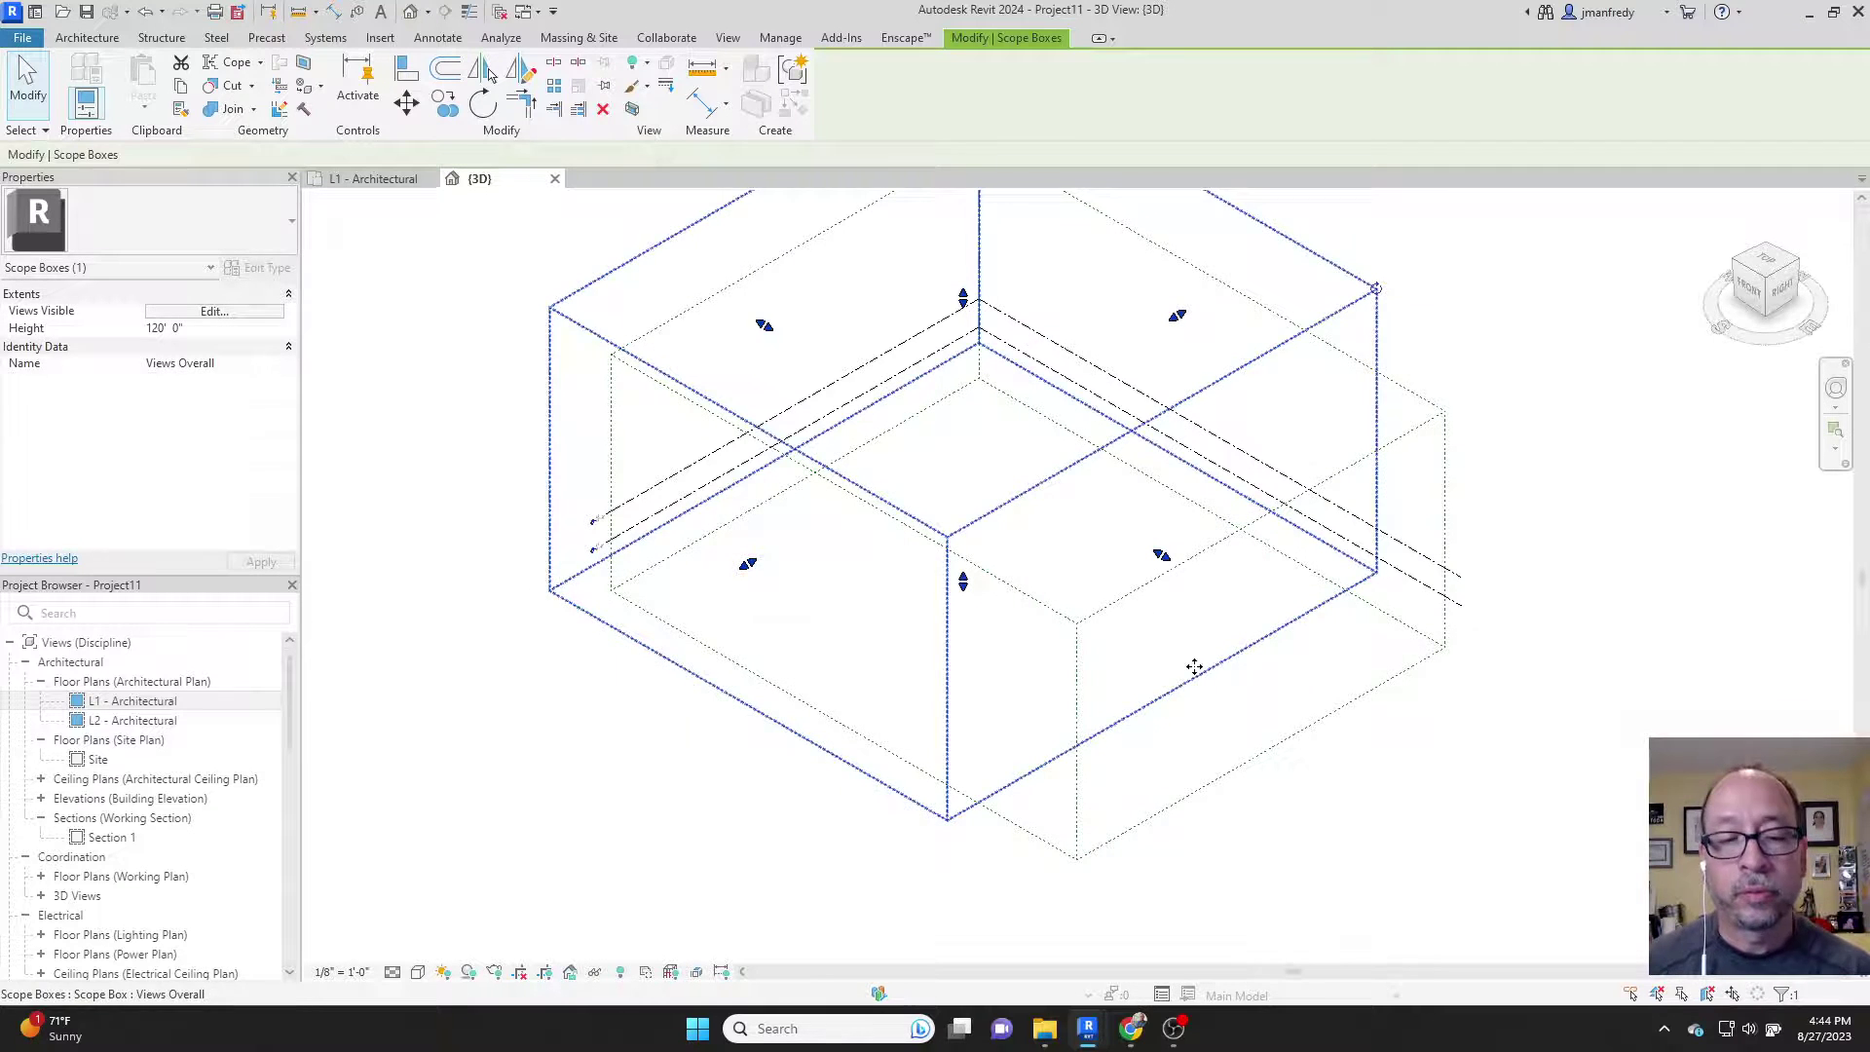
# - Move the Grids and Levels scope box's left face inward, then window-select both scope boxes to compare them
pyautogui.click(1483, 525)
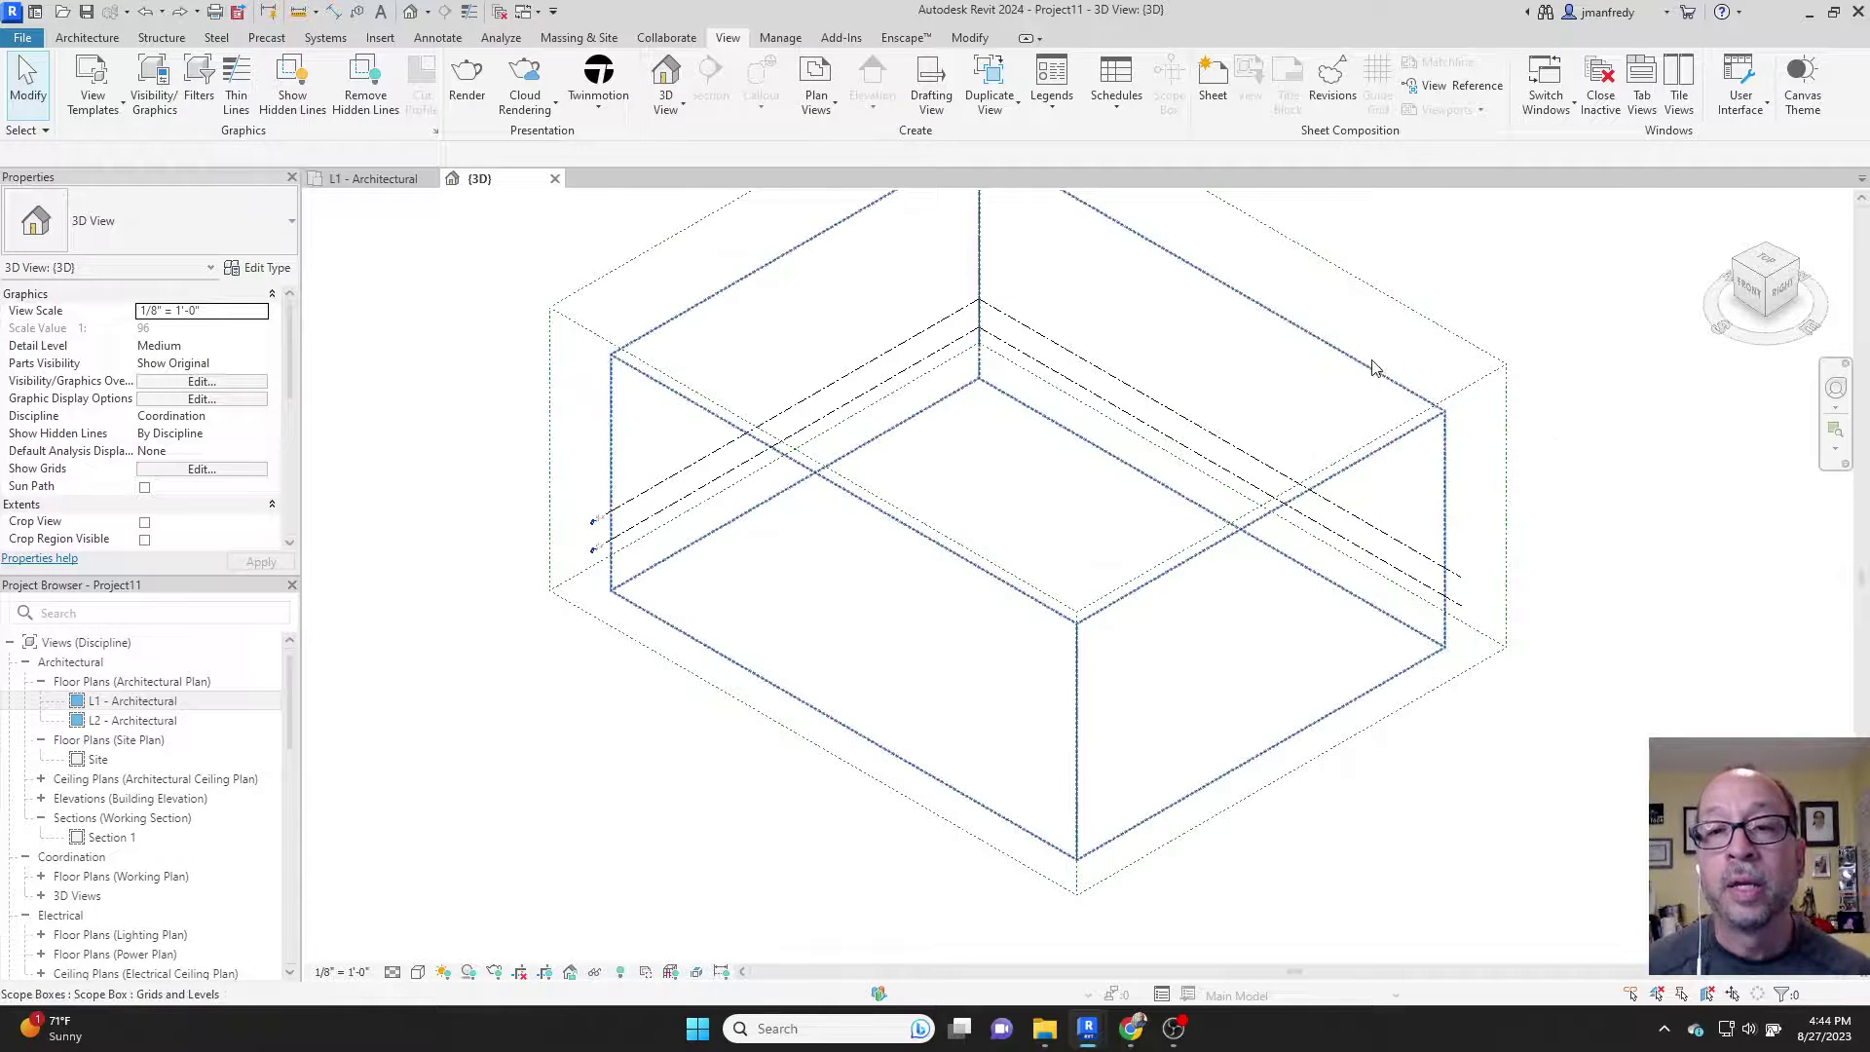
pyautogui.click(753, 280)
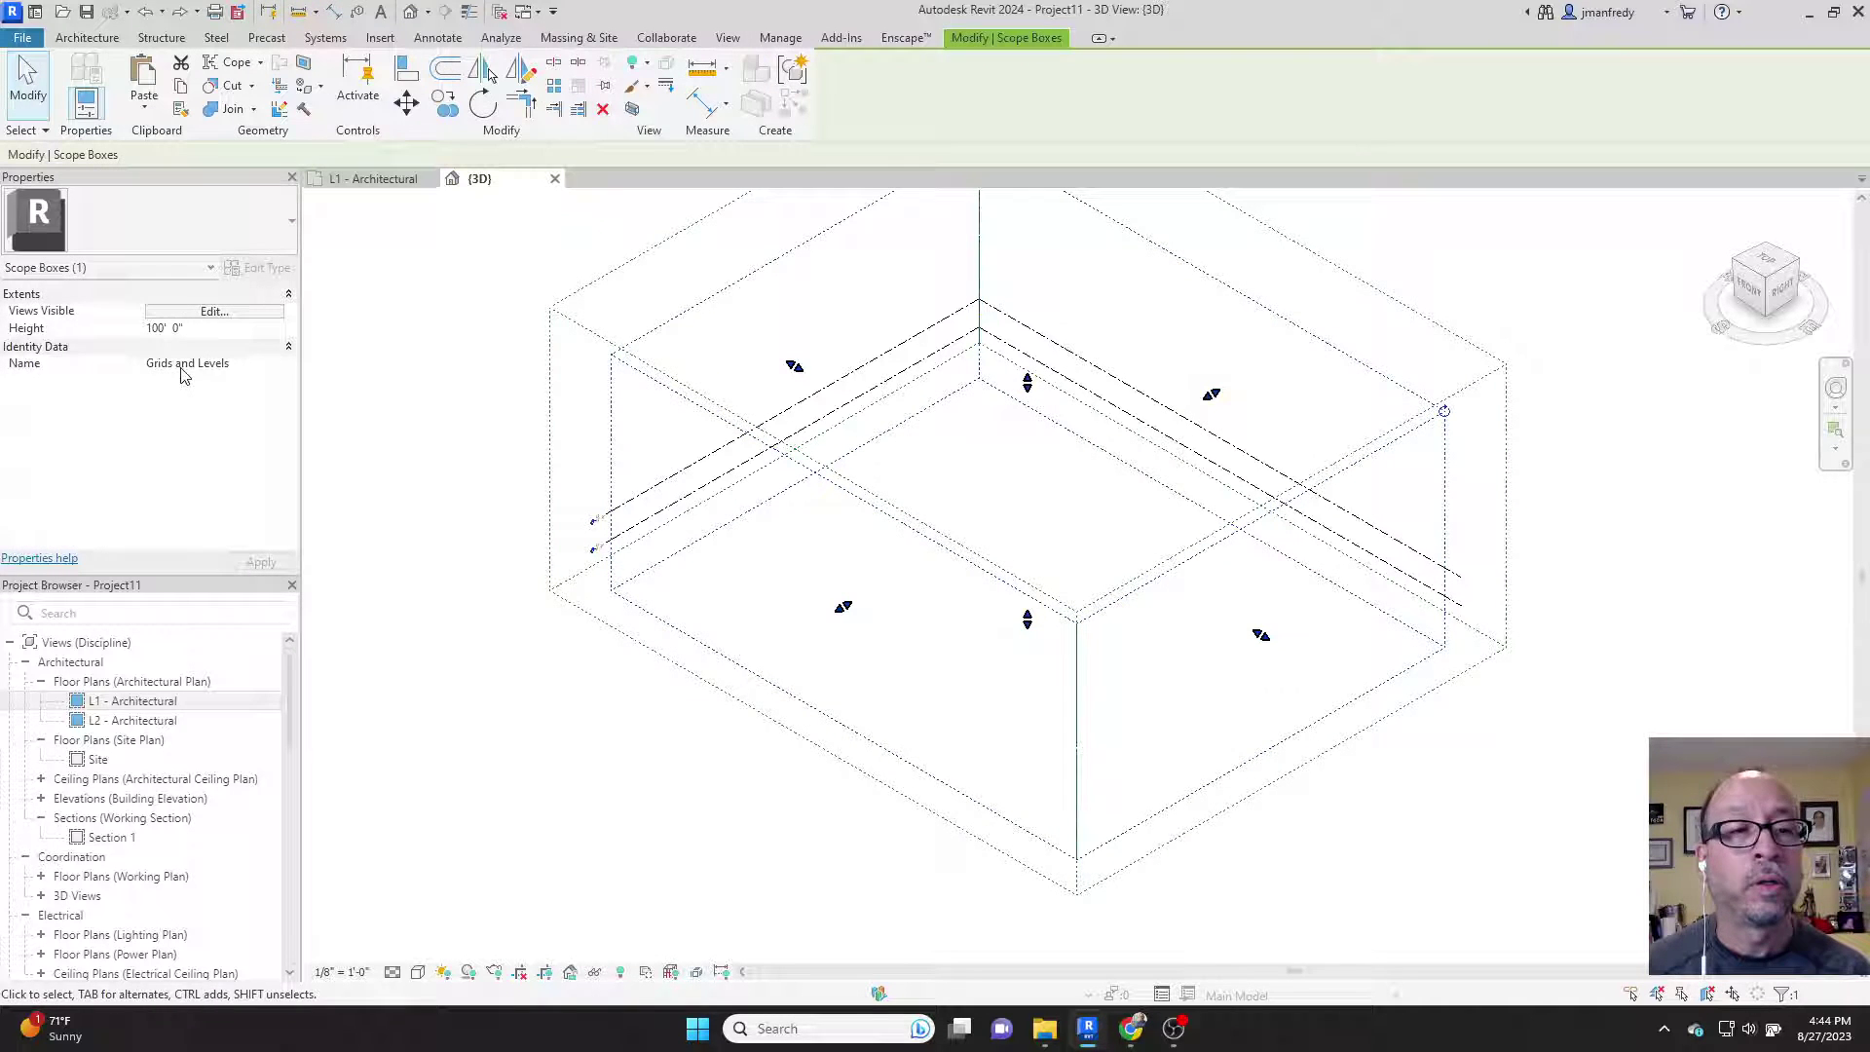
pyautogui.moveTo(797, 368); pyautogui.dragTo(900, 427)
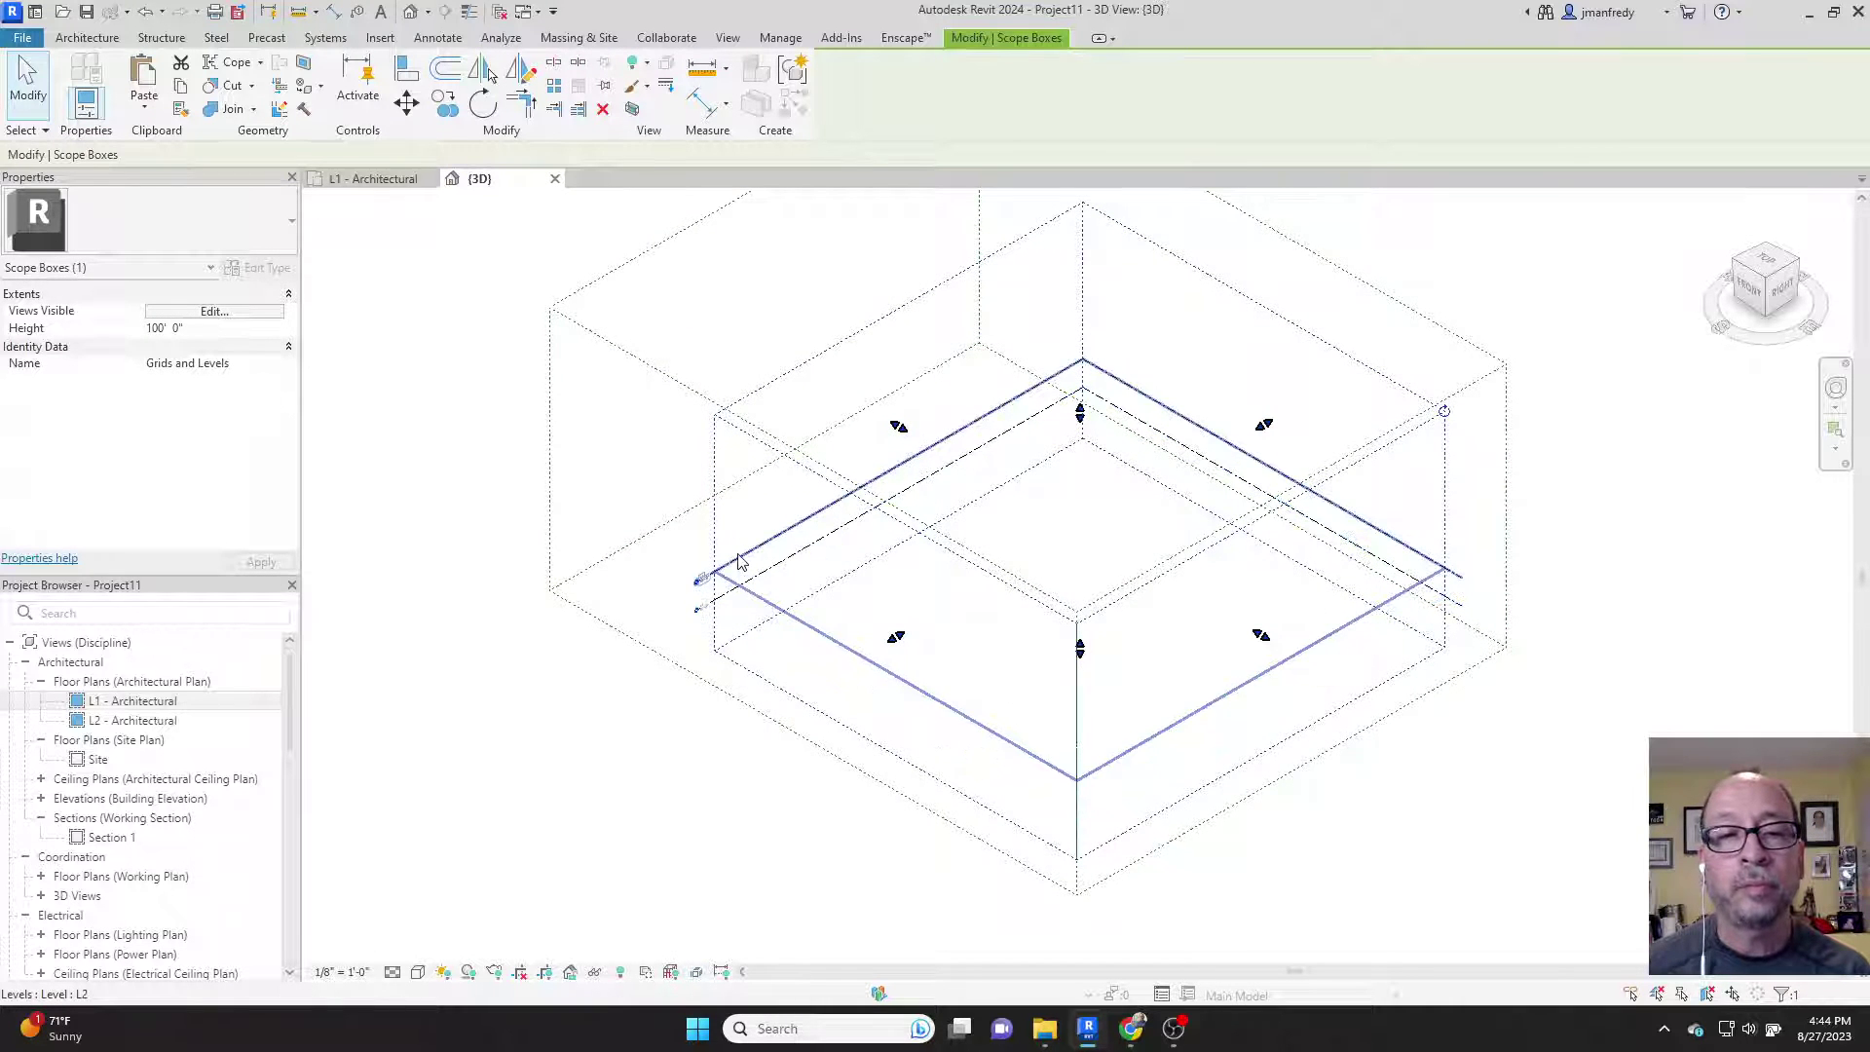
pyautogui.click(592, 596)
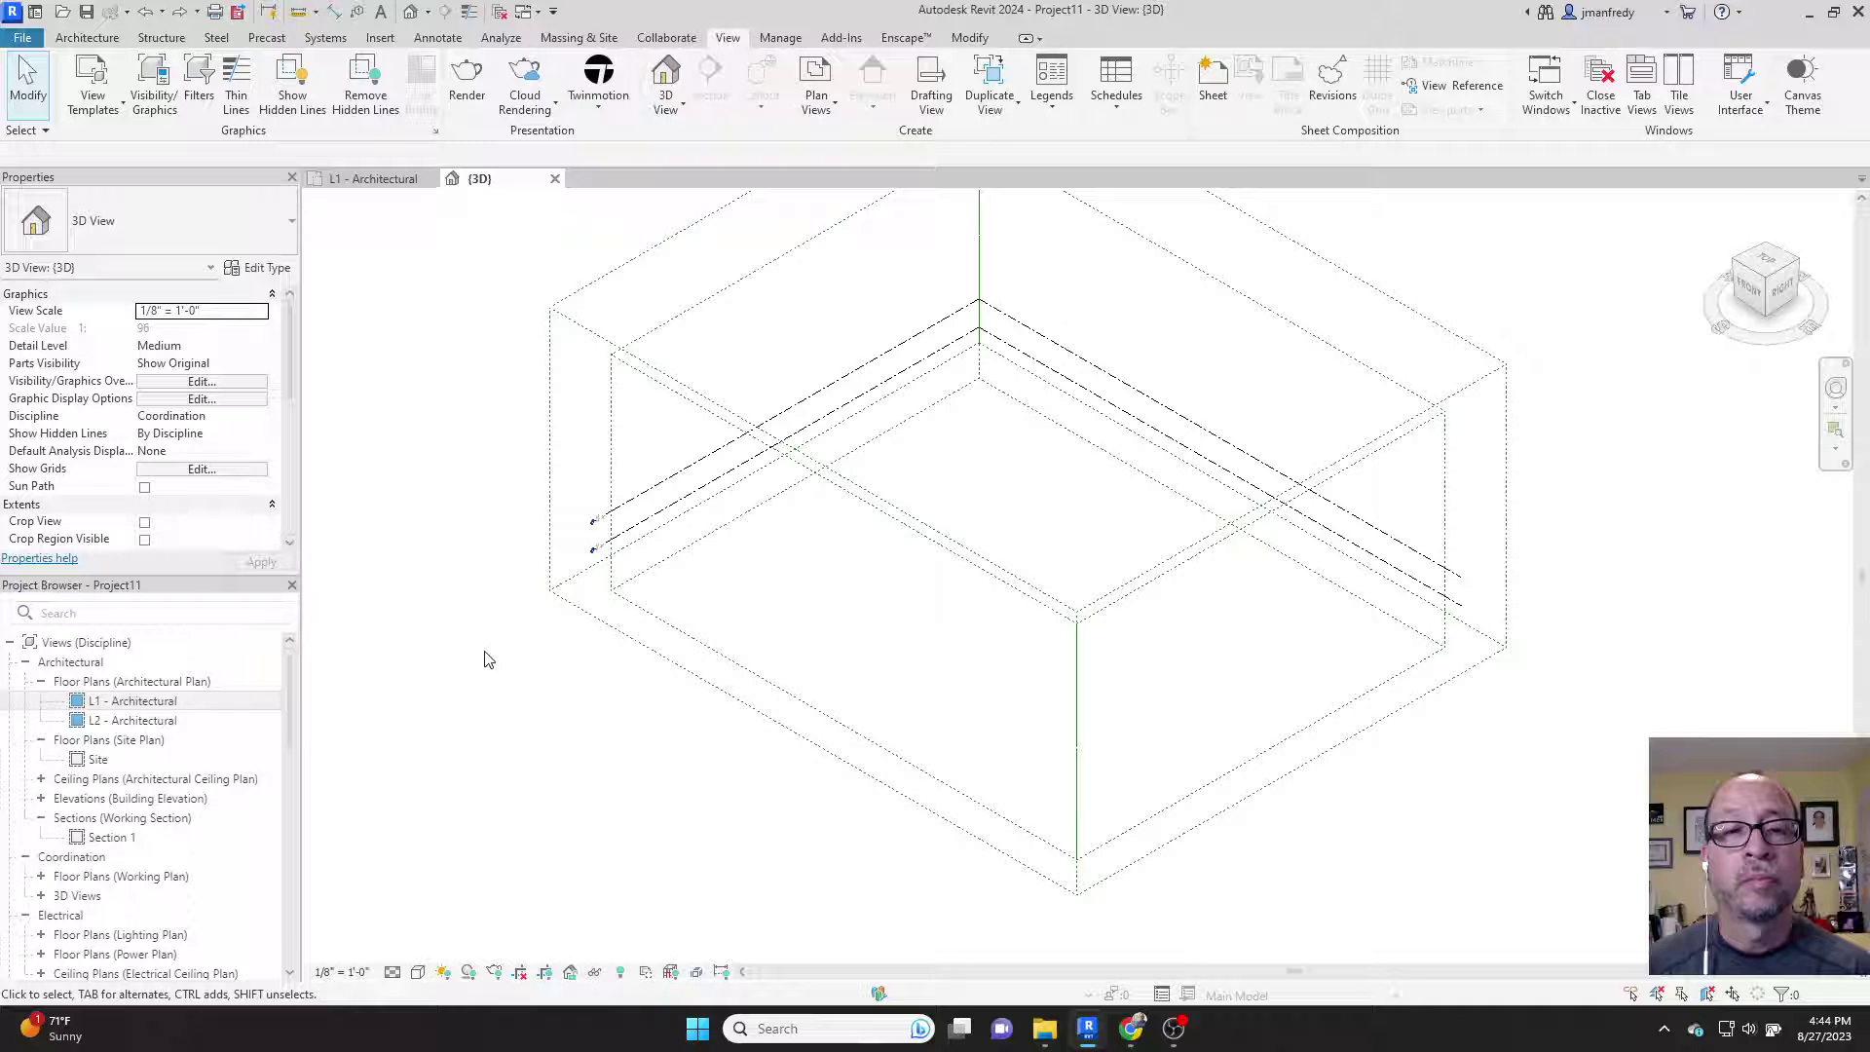
pyautogui.scroll(-2, 497, 658)
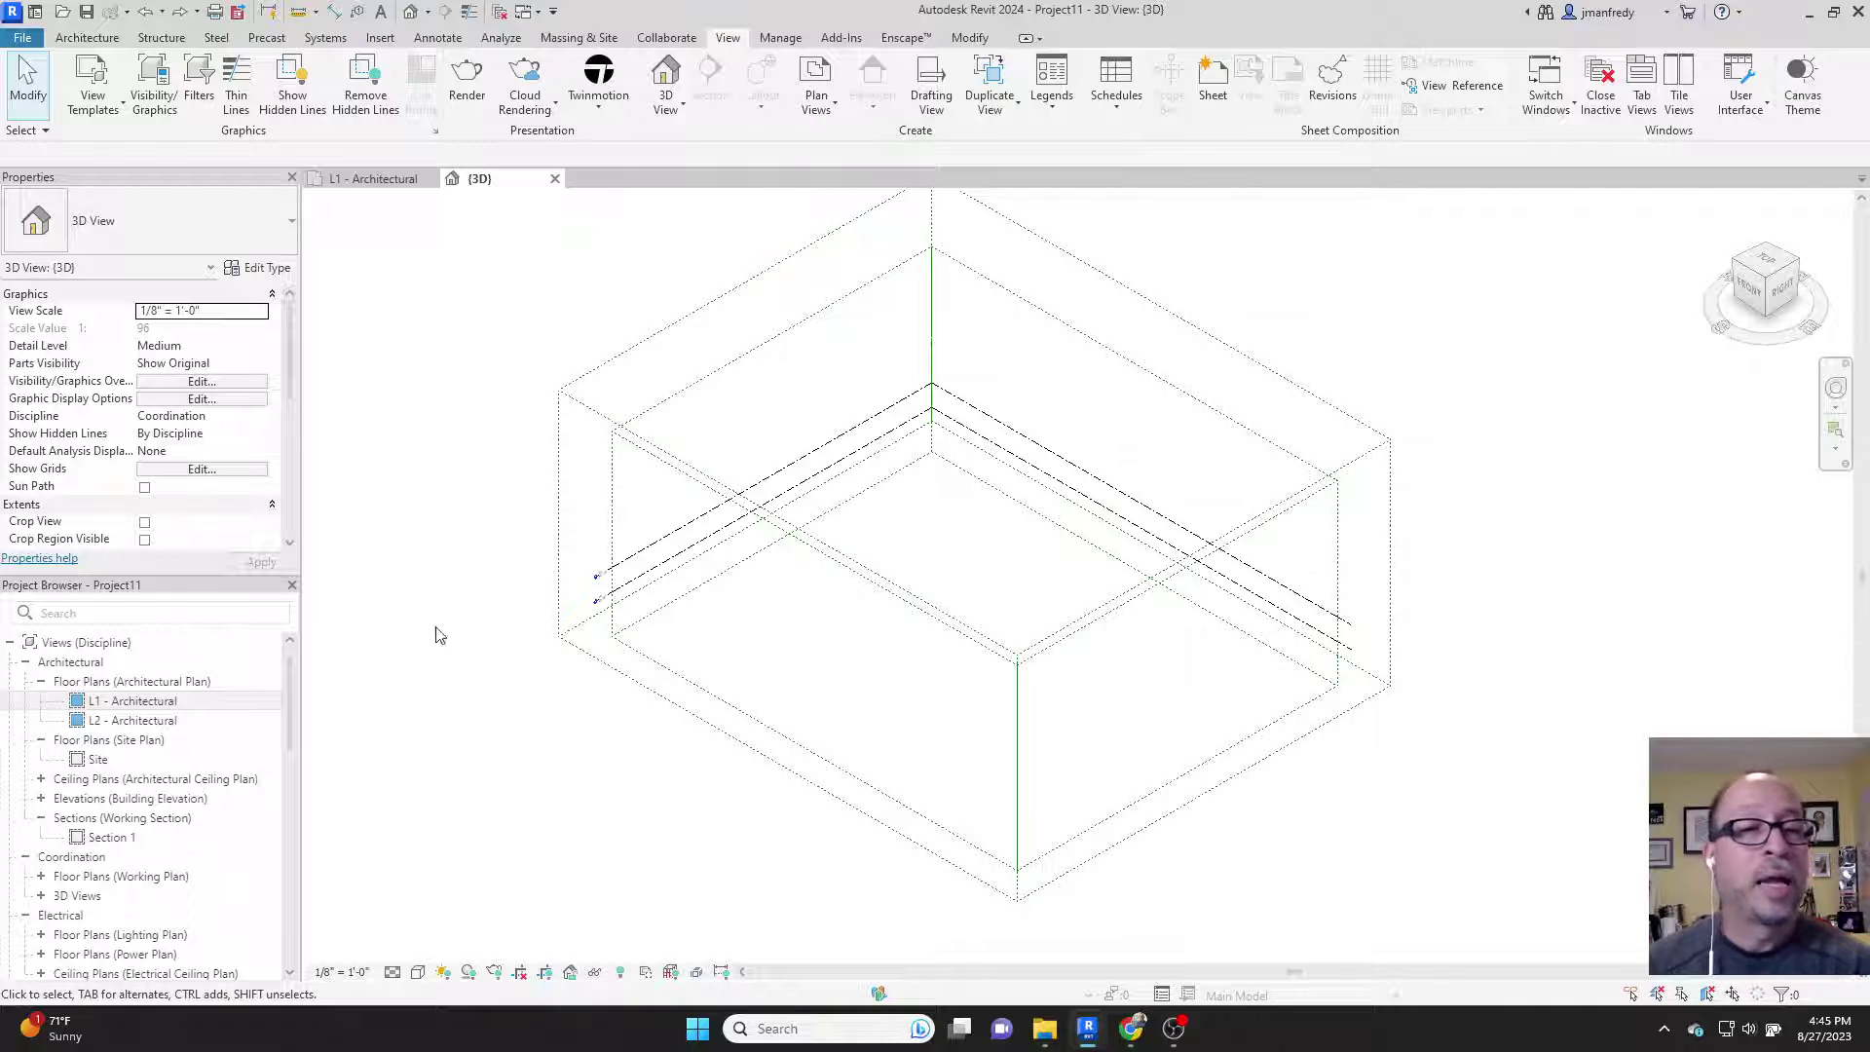
pyautogui.moveTo(718, 251); pyautogui.dragTo(683, 390)
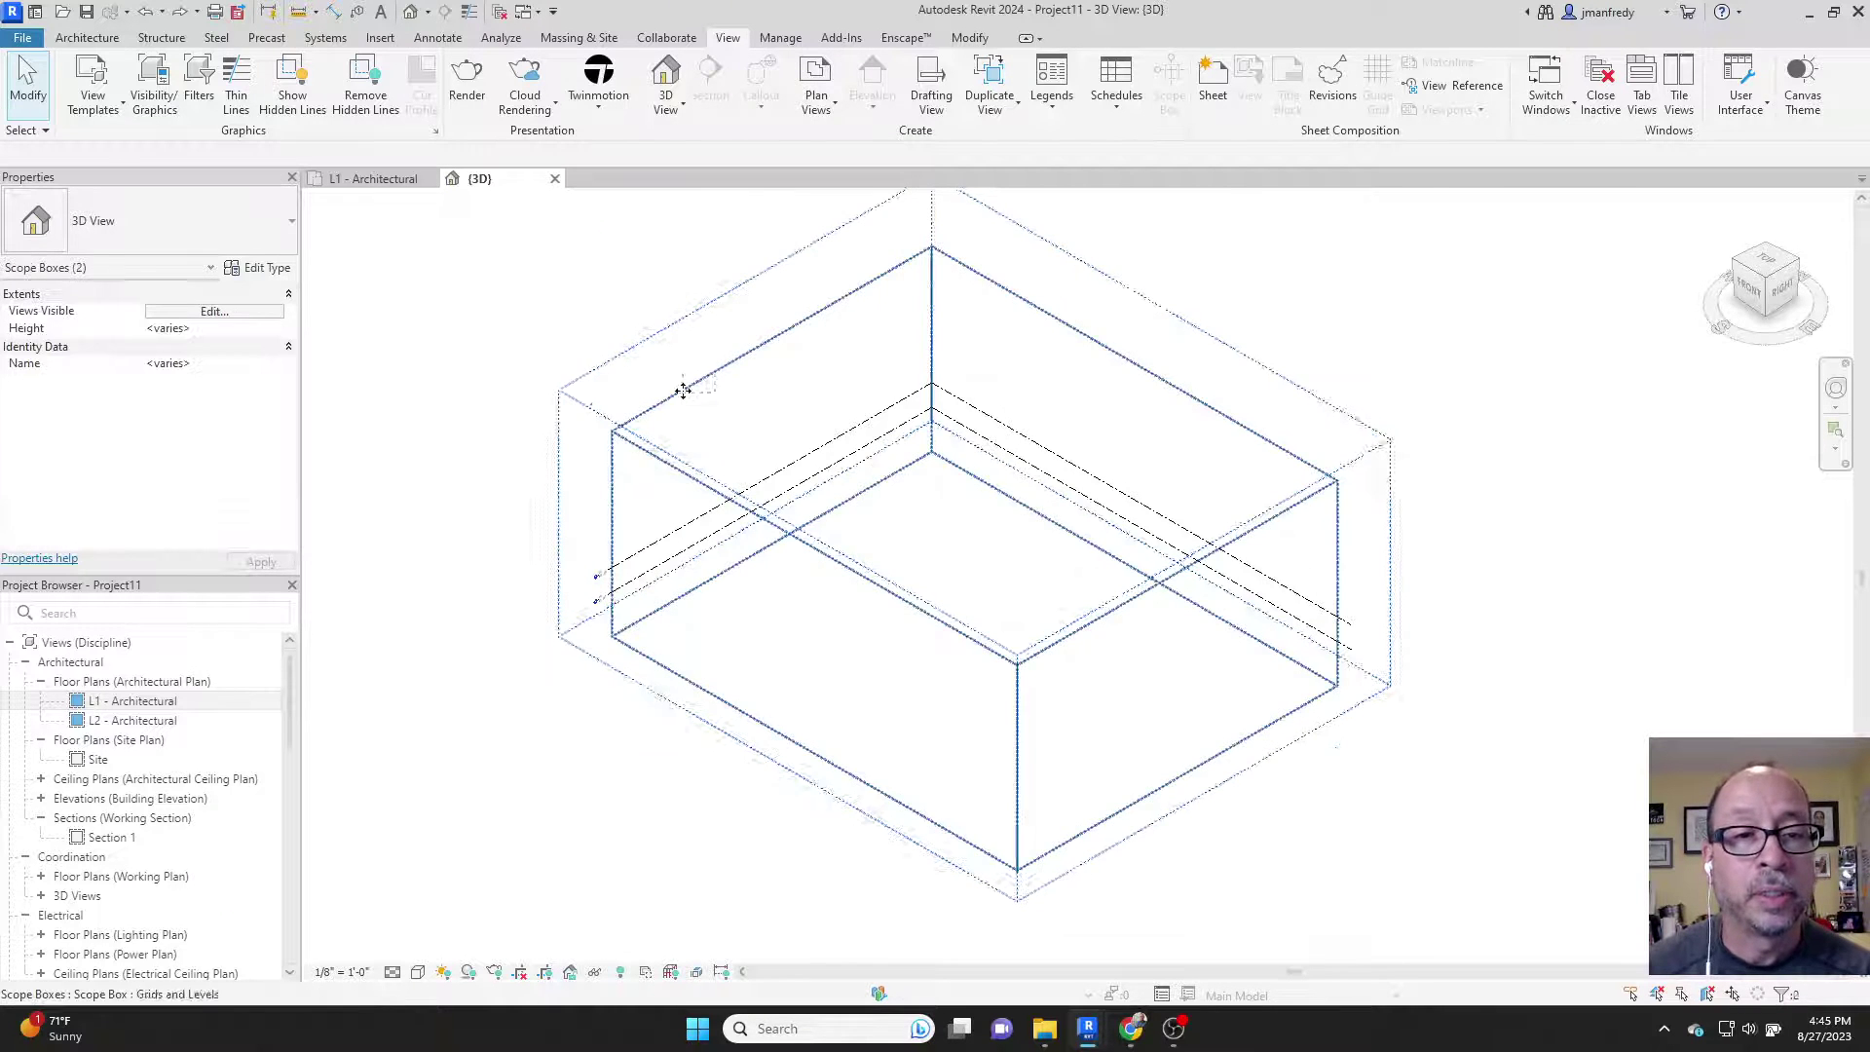
pyautogui.click(493, 374)
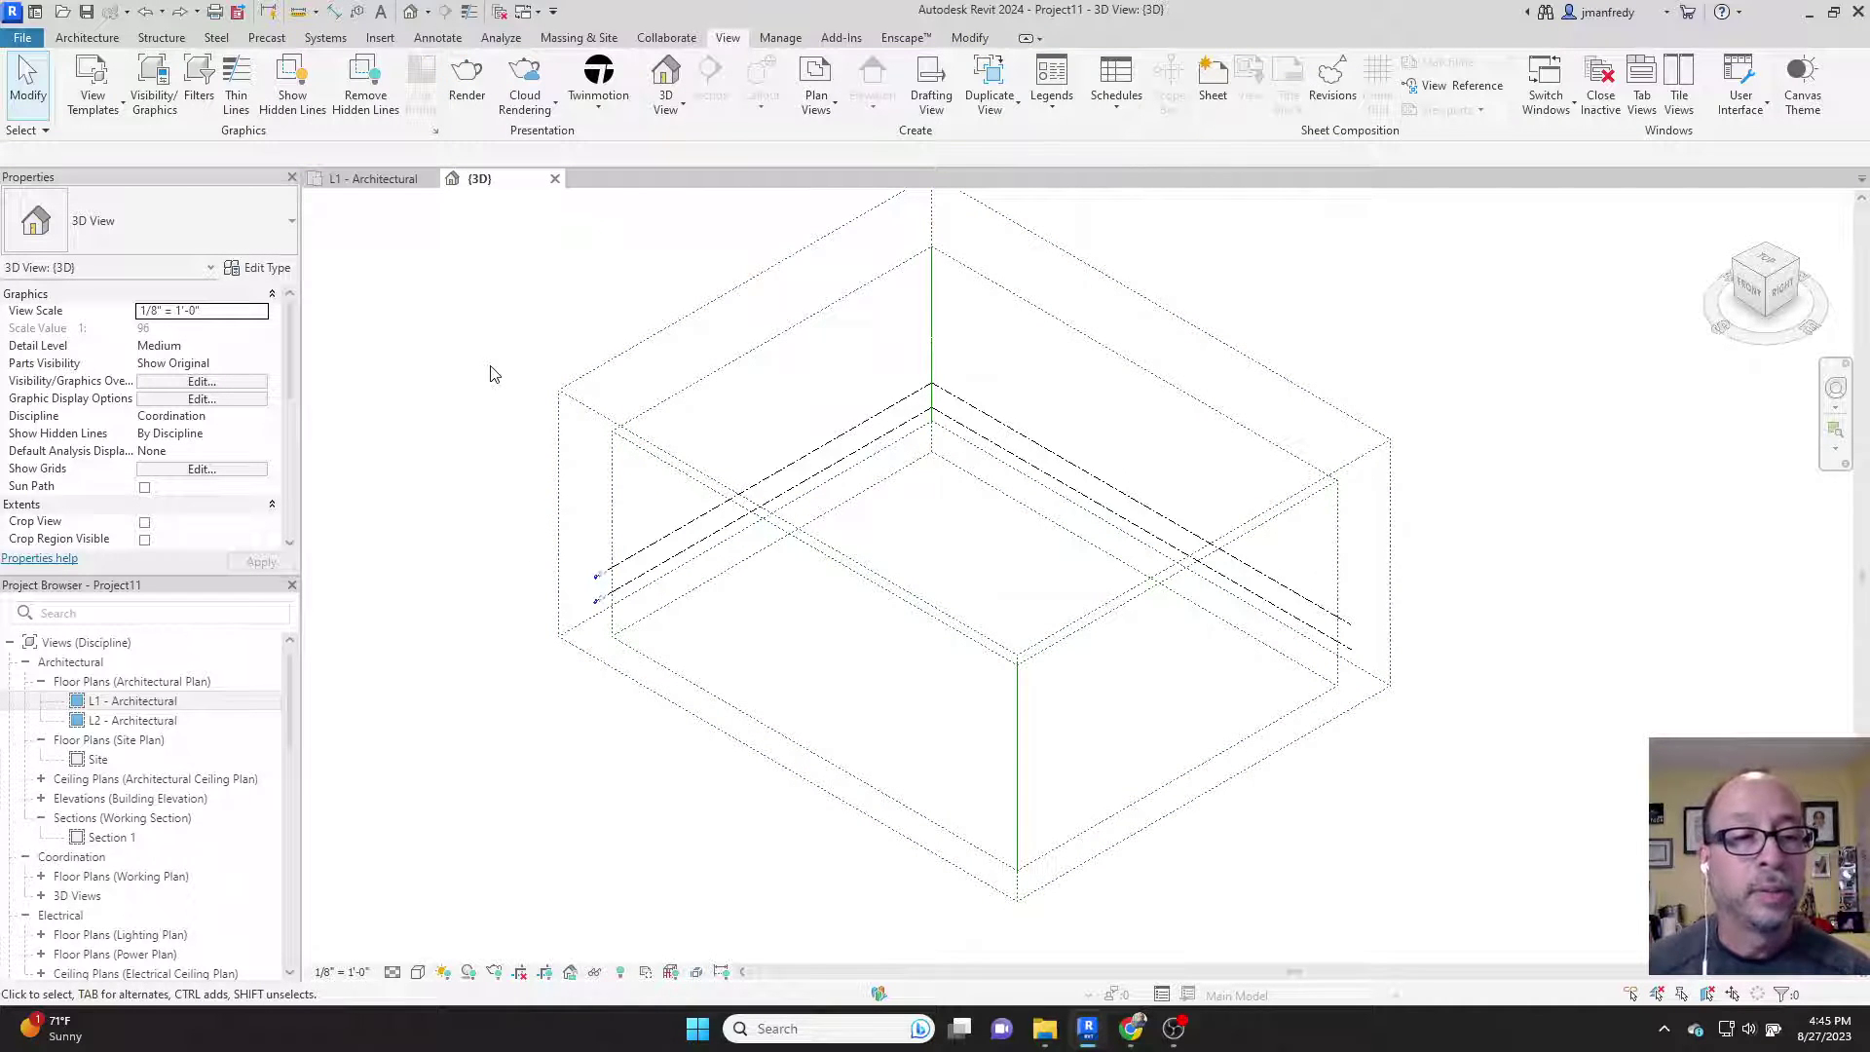
pyautogui.doubleClick(156, 701)
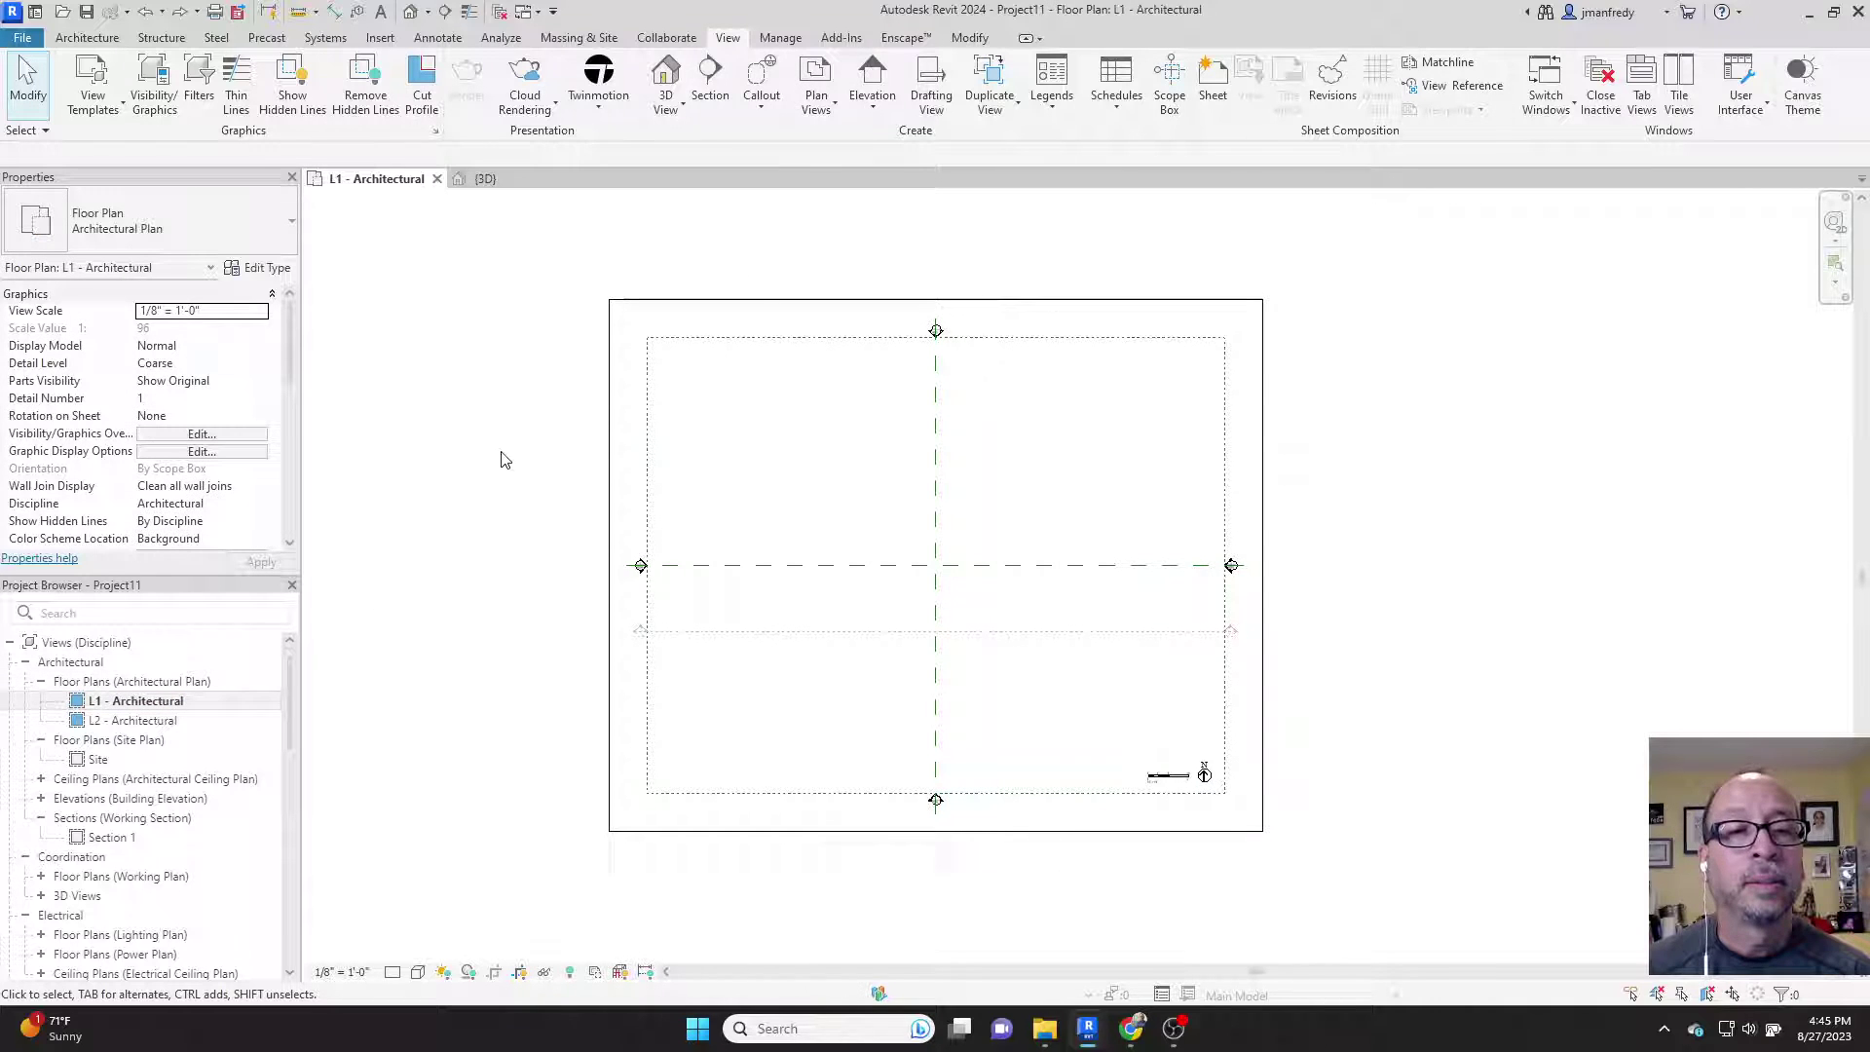
pyautogui.click(609, 430)
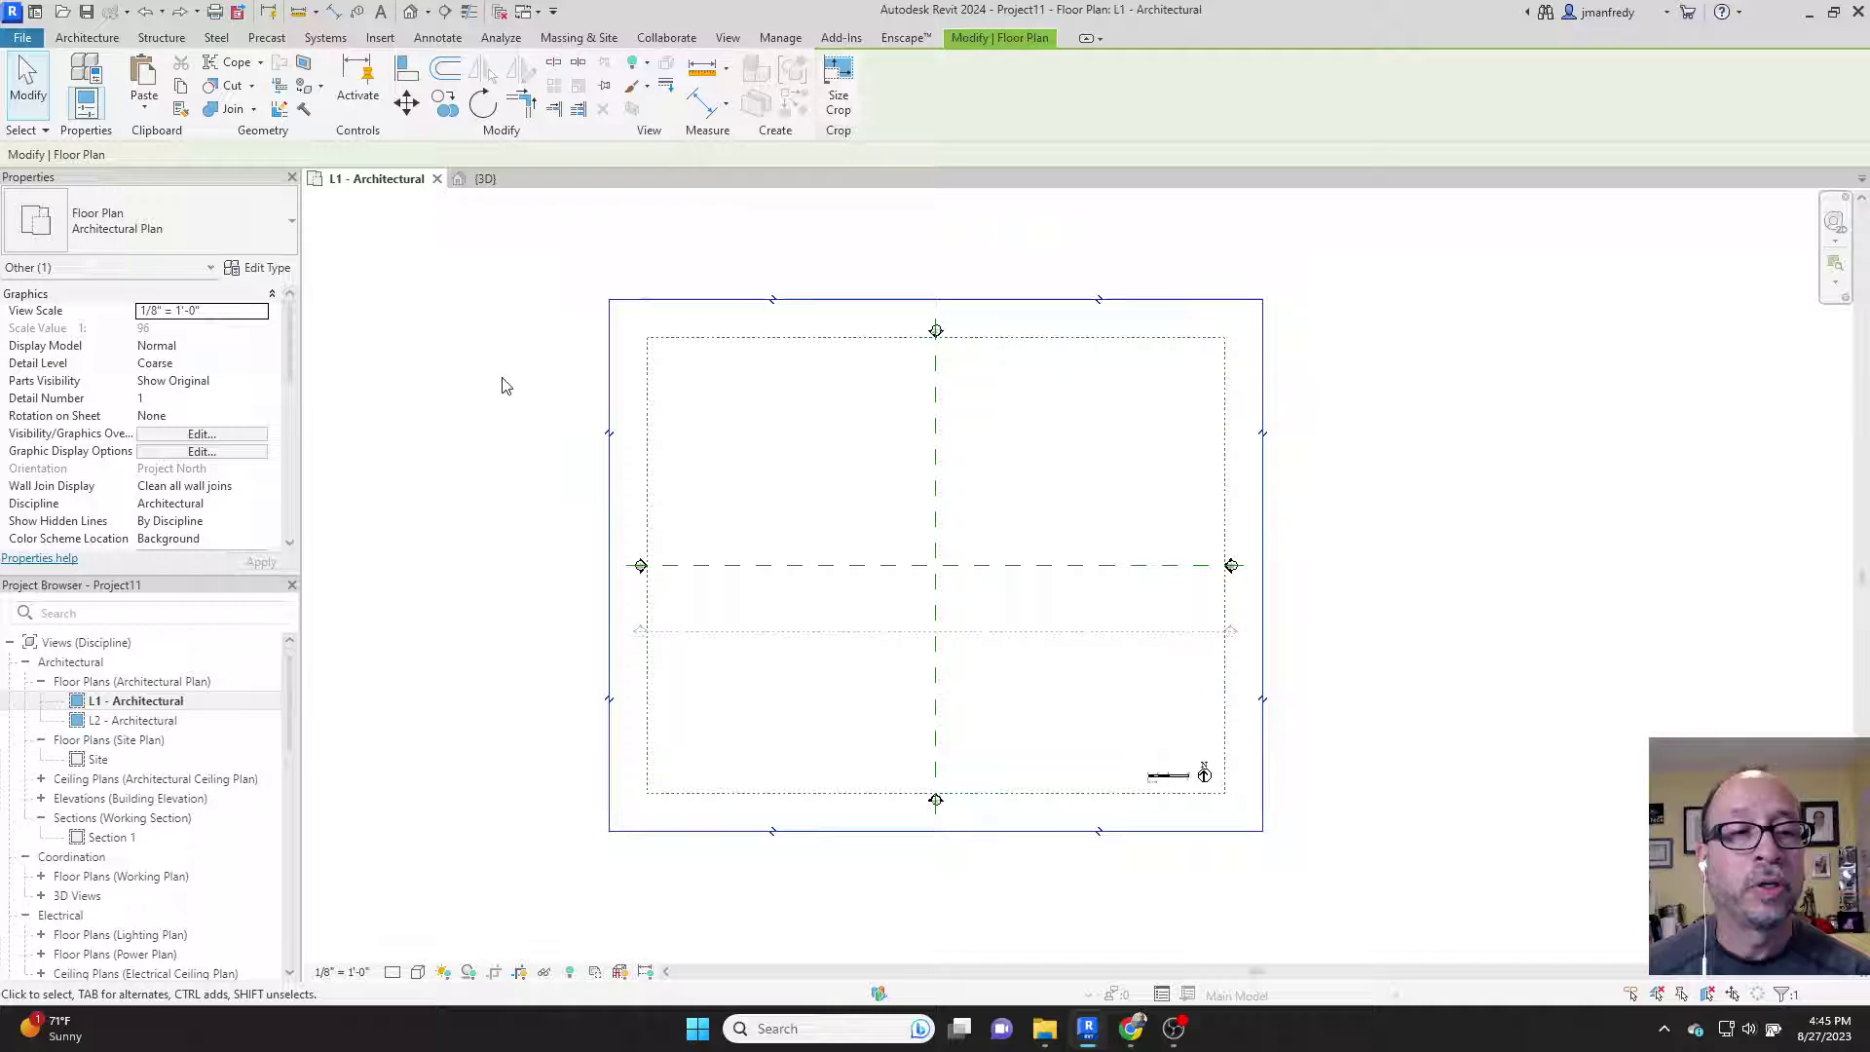
pyautogui.press('Escape')
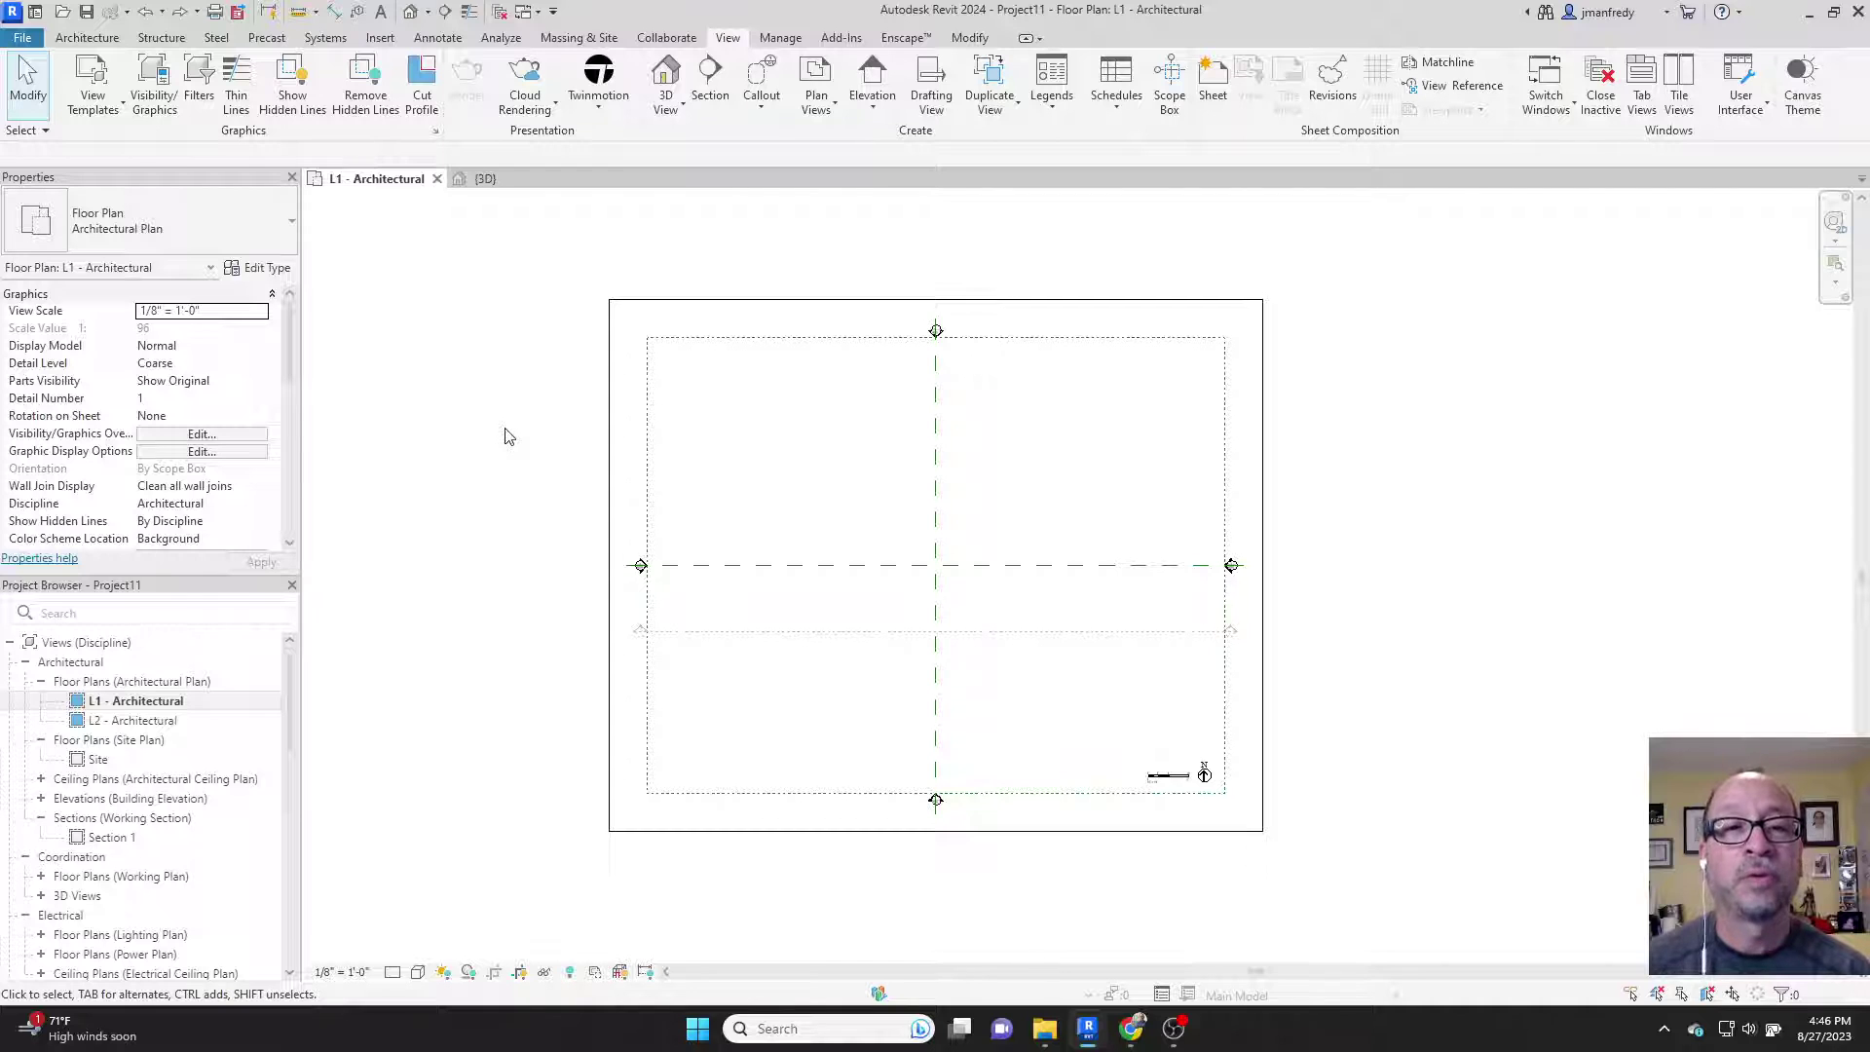
# - Select the L1 - Architectural plan's crop region and scroll Properties to its Extents, showing Views Overall
pyautogui.click(410, 12)
pyautogui.click(739, 287)
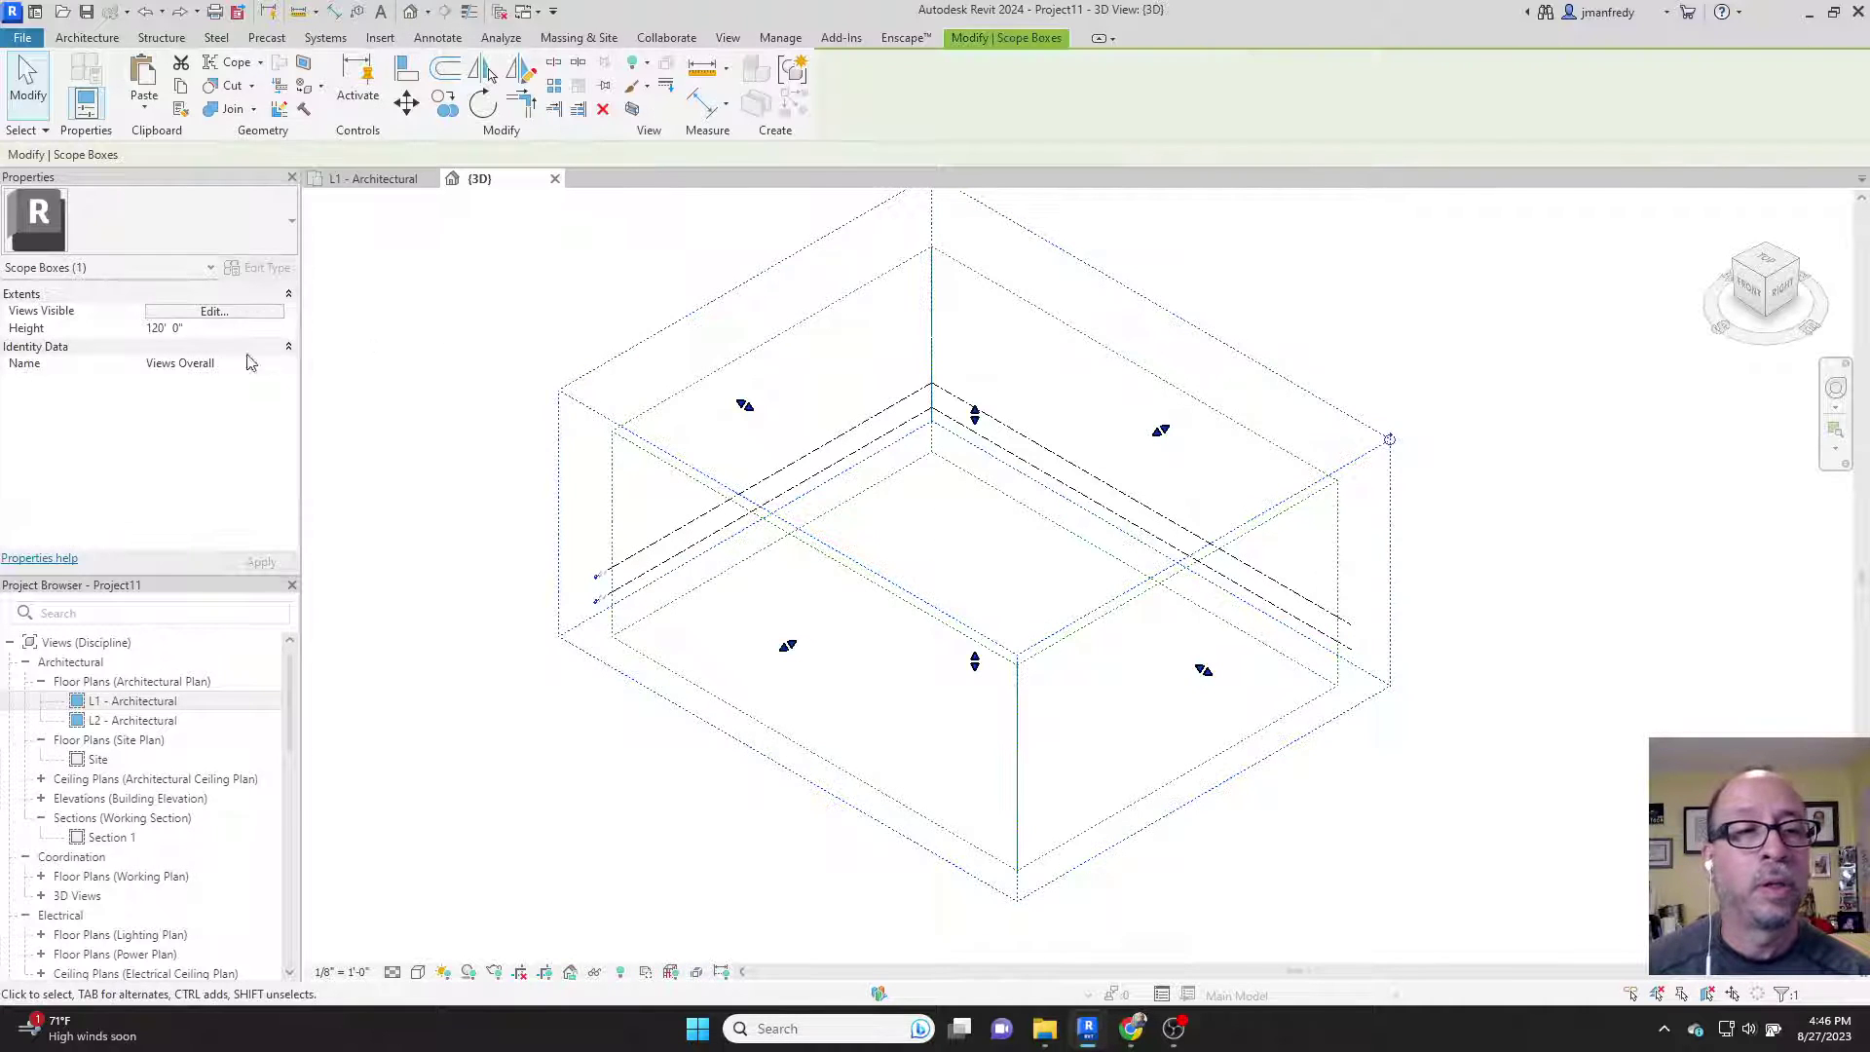
pyautogui.click(438, 379)
pyautogui.click(380, 179)
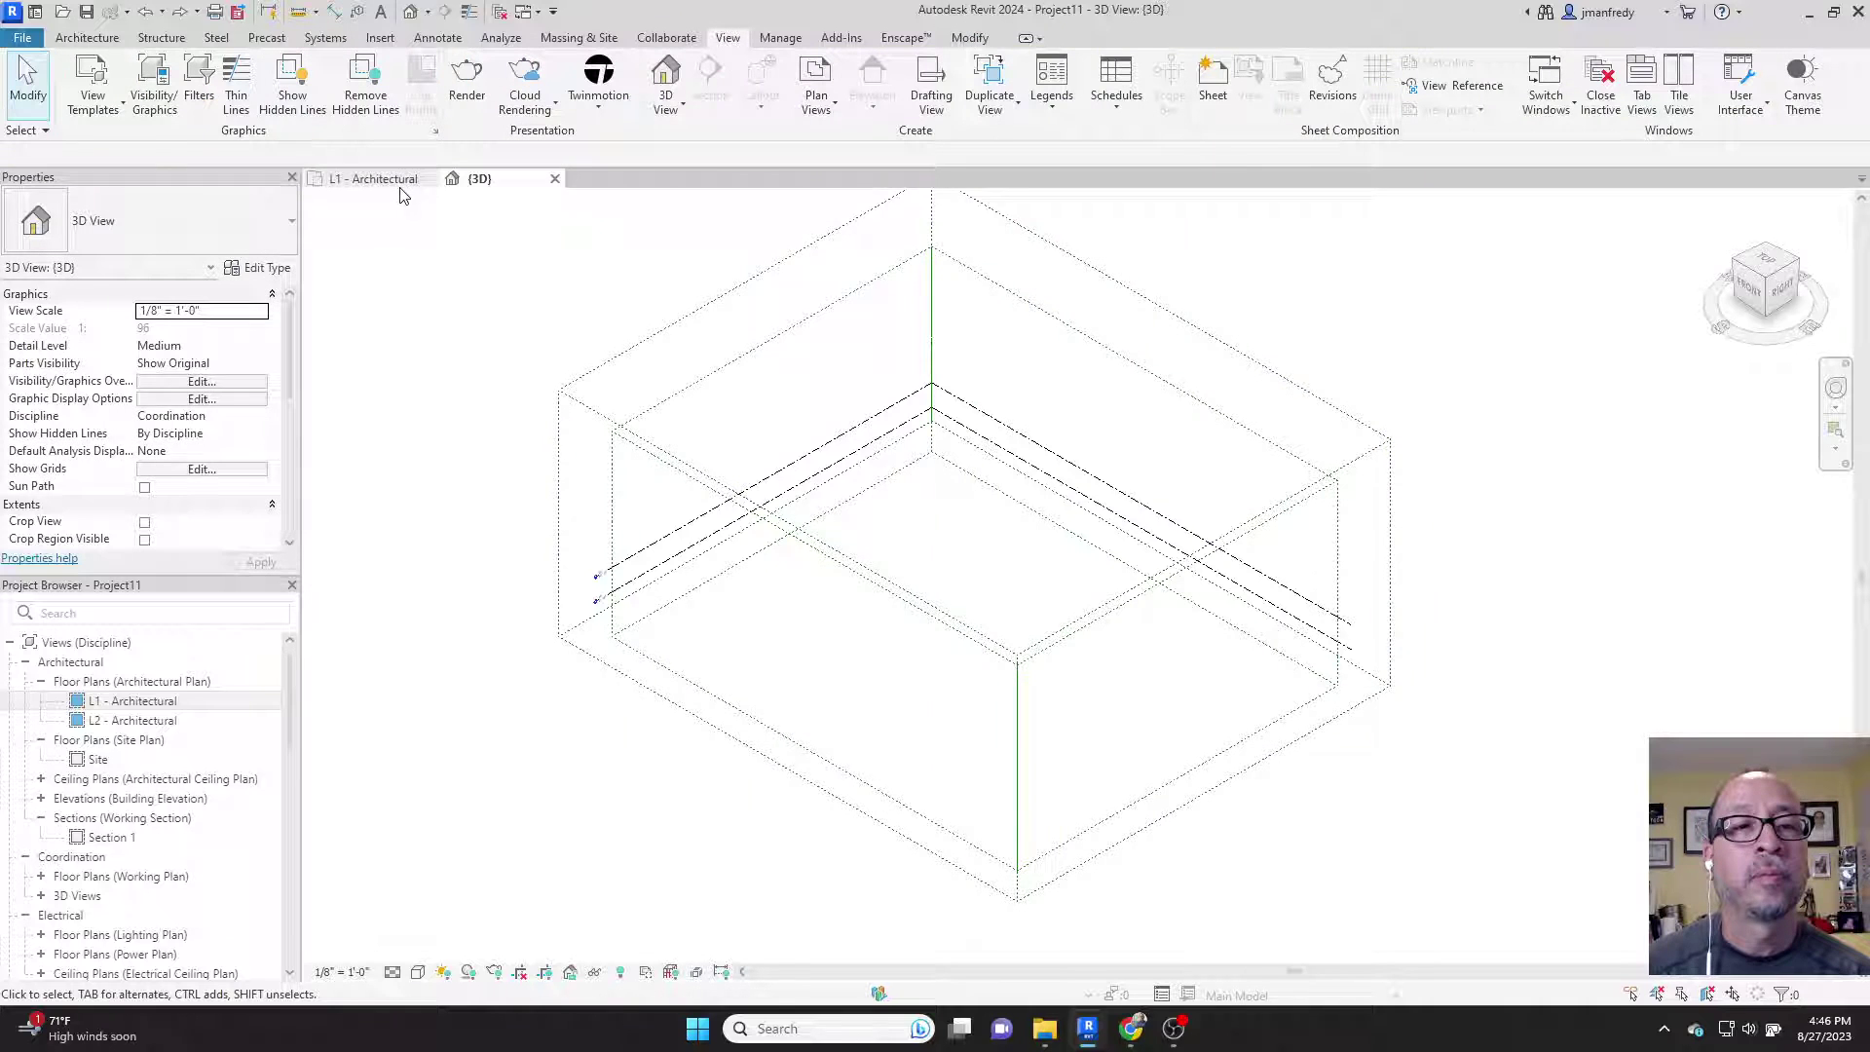
pyautogui.click(610, 380)
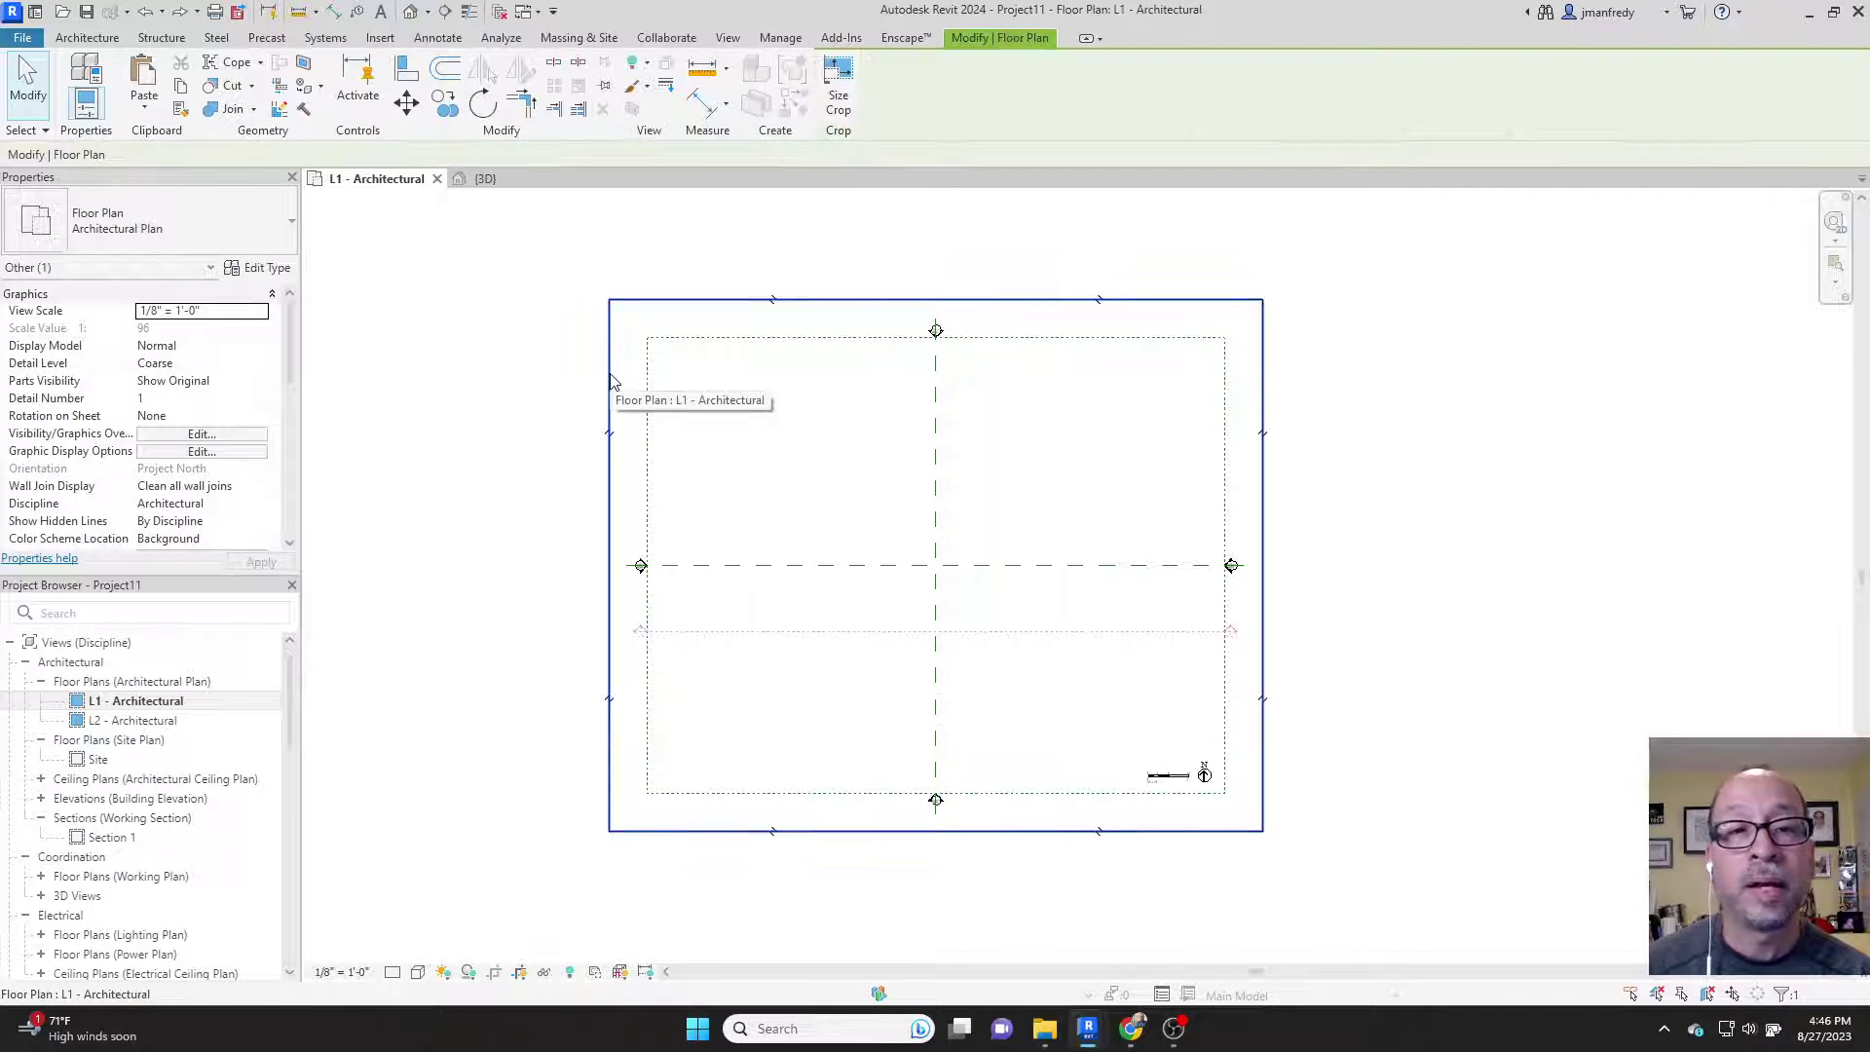
pyautogui.moveTo(293, 370); pyautogui.dragTo(294, 472)
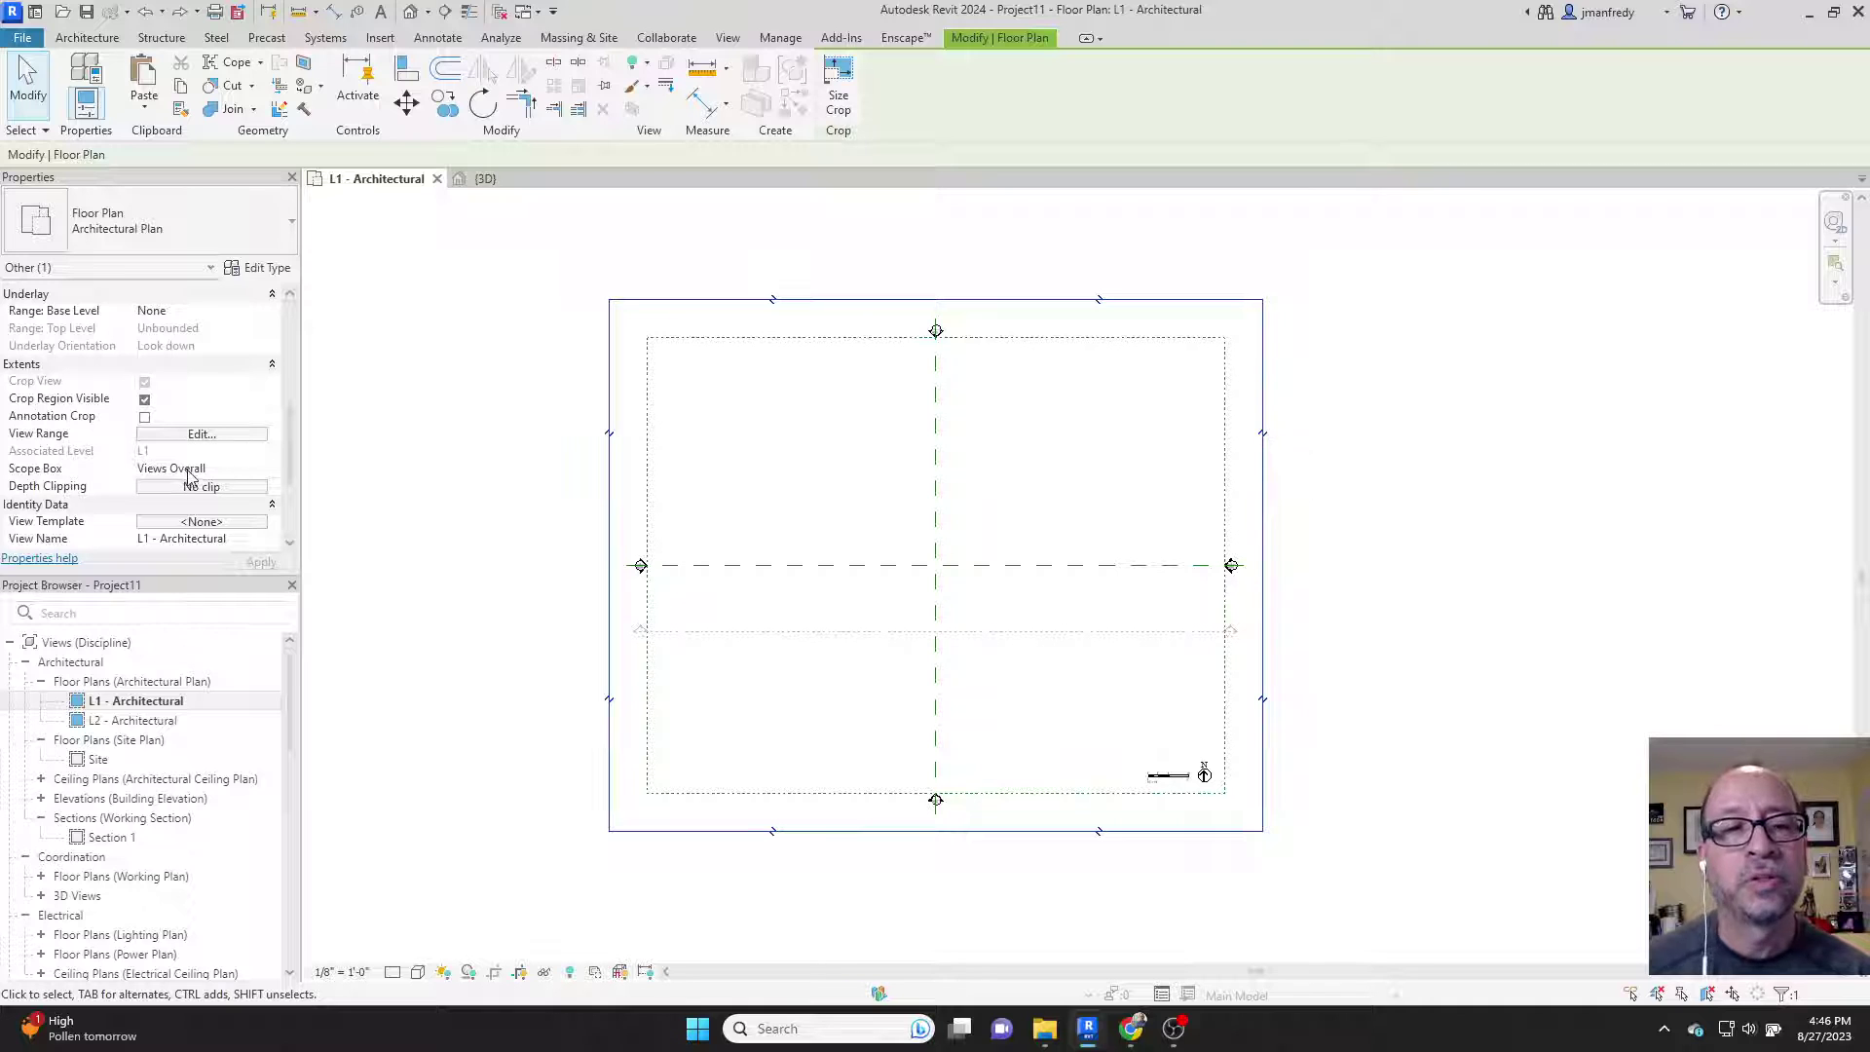
# - Turn on Crop Region Visible and keep Views Overall as the L1 plan's Scope Box
pyautogui.click(144, 398)
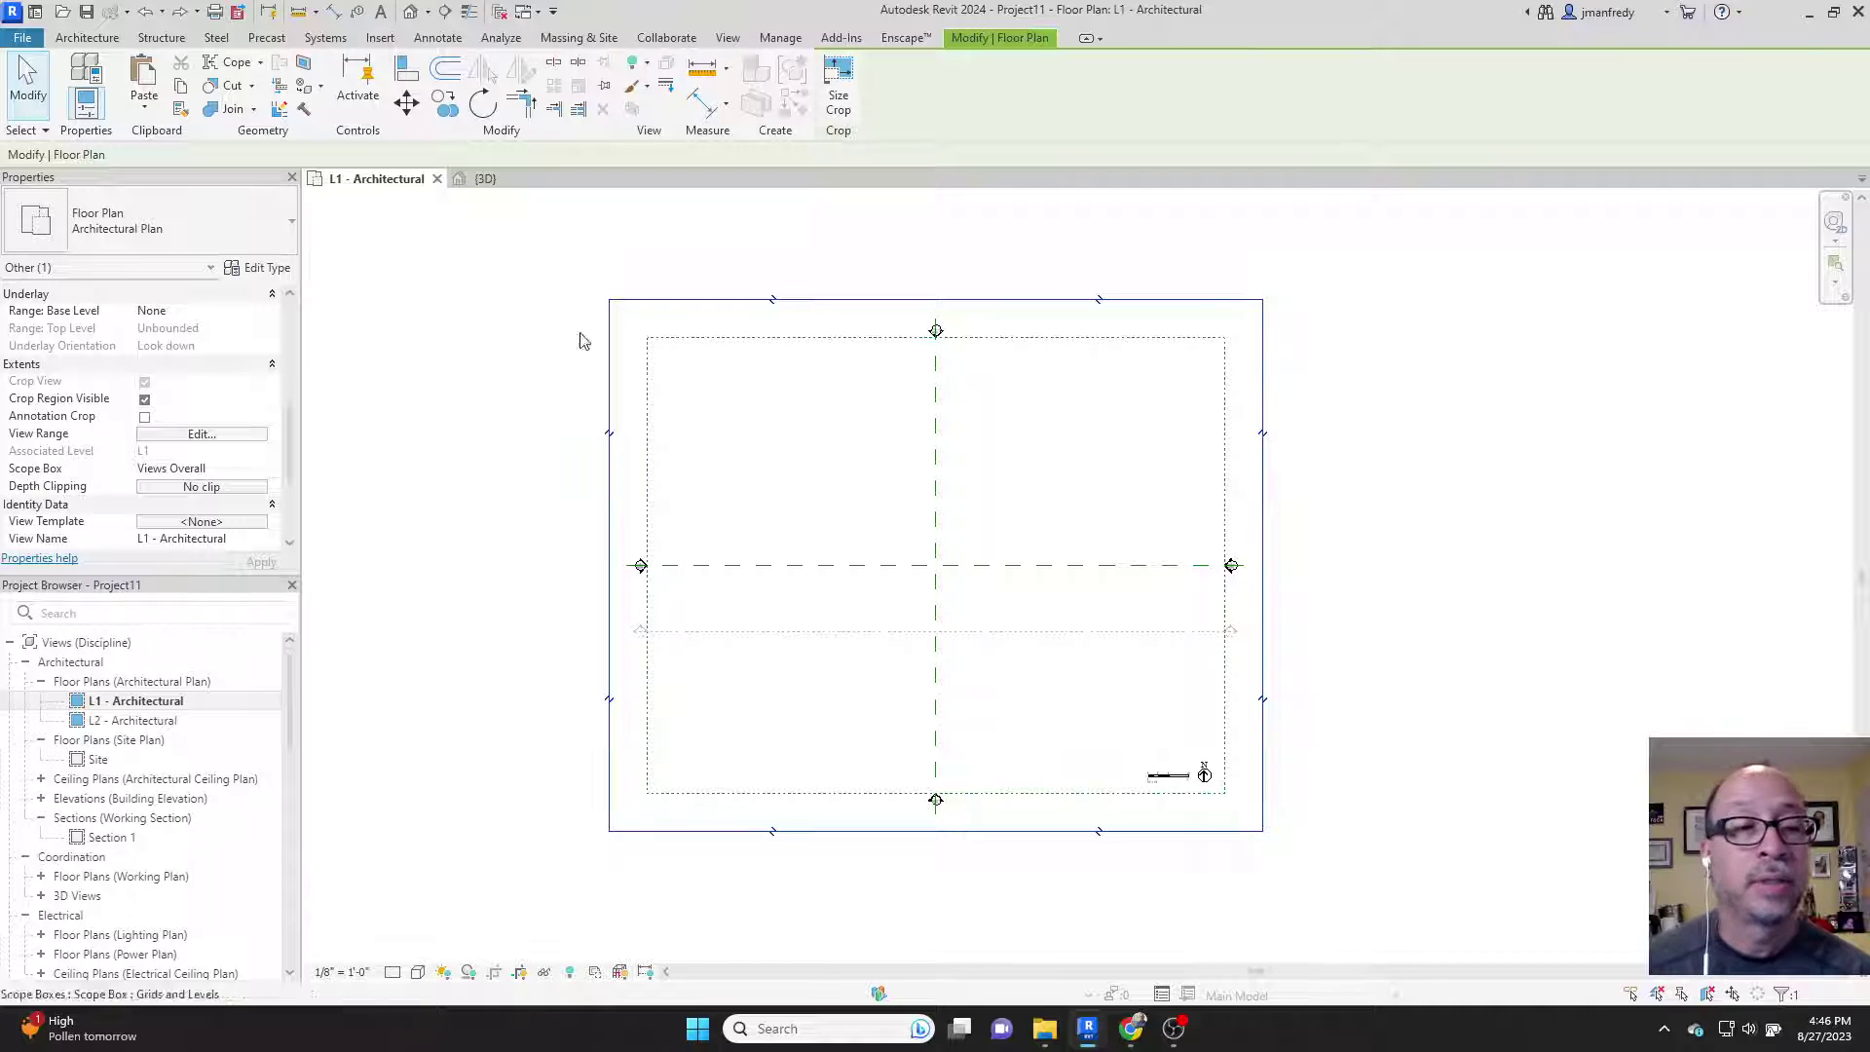
pyautogui.click(244, 468)
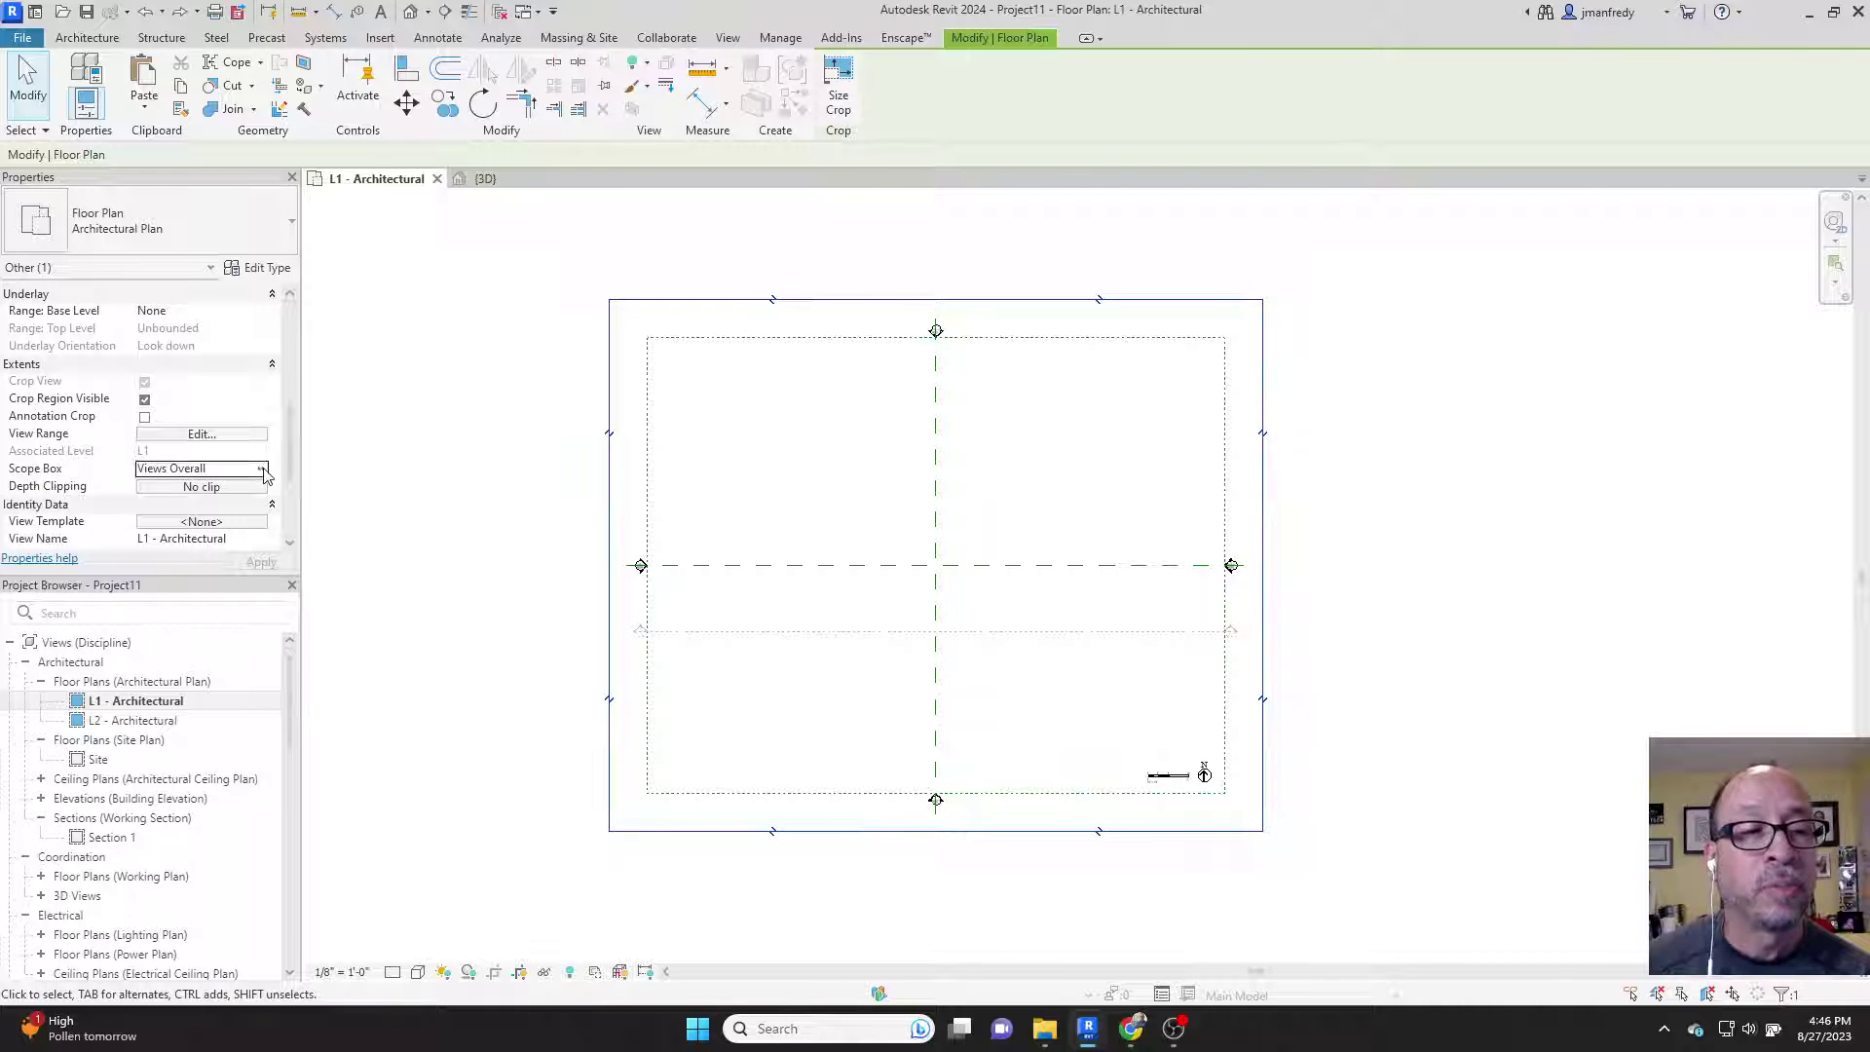
pyautogui.click(260, 468)
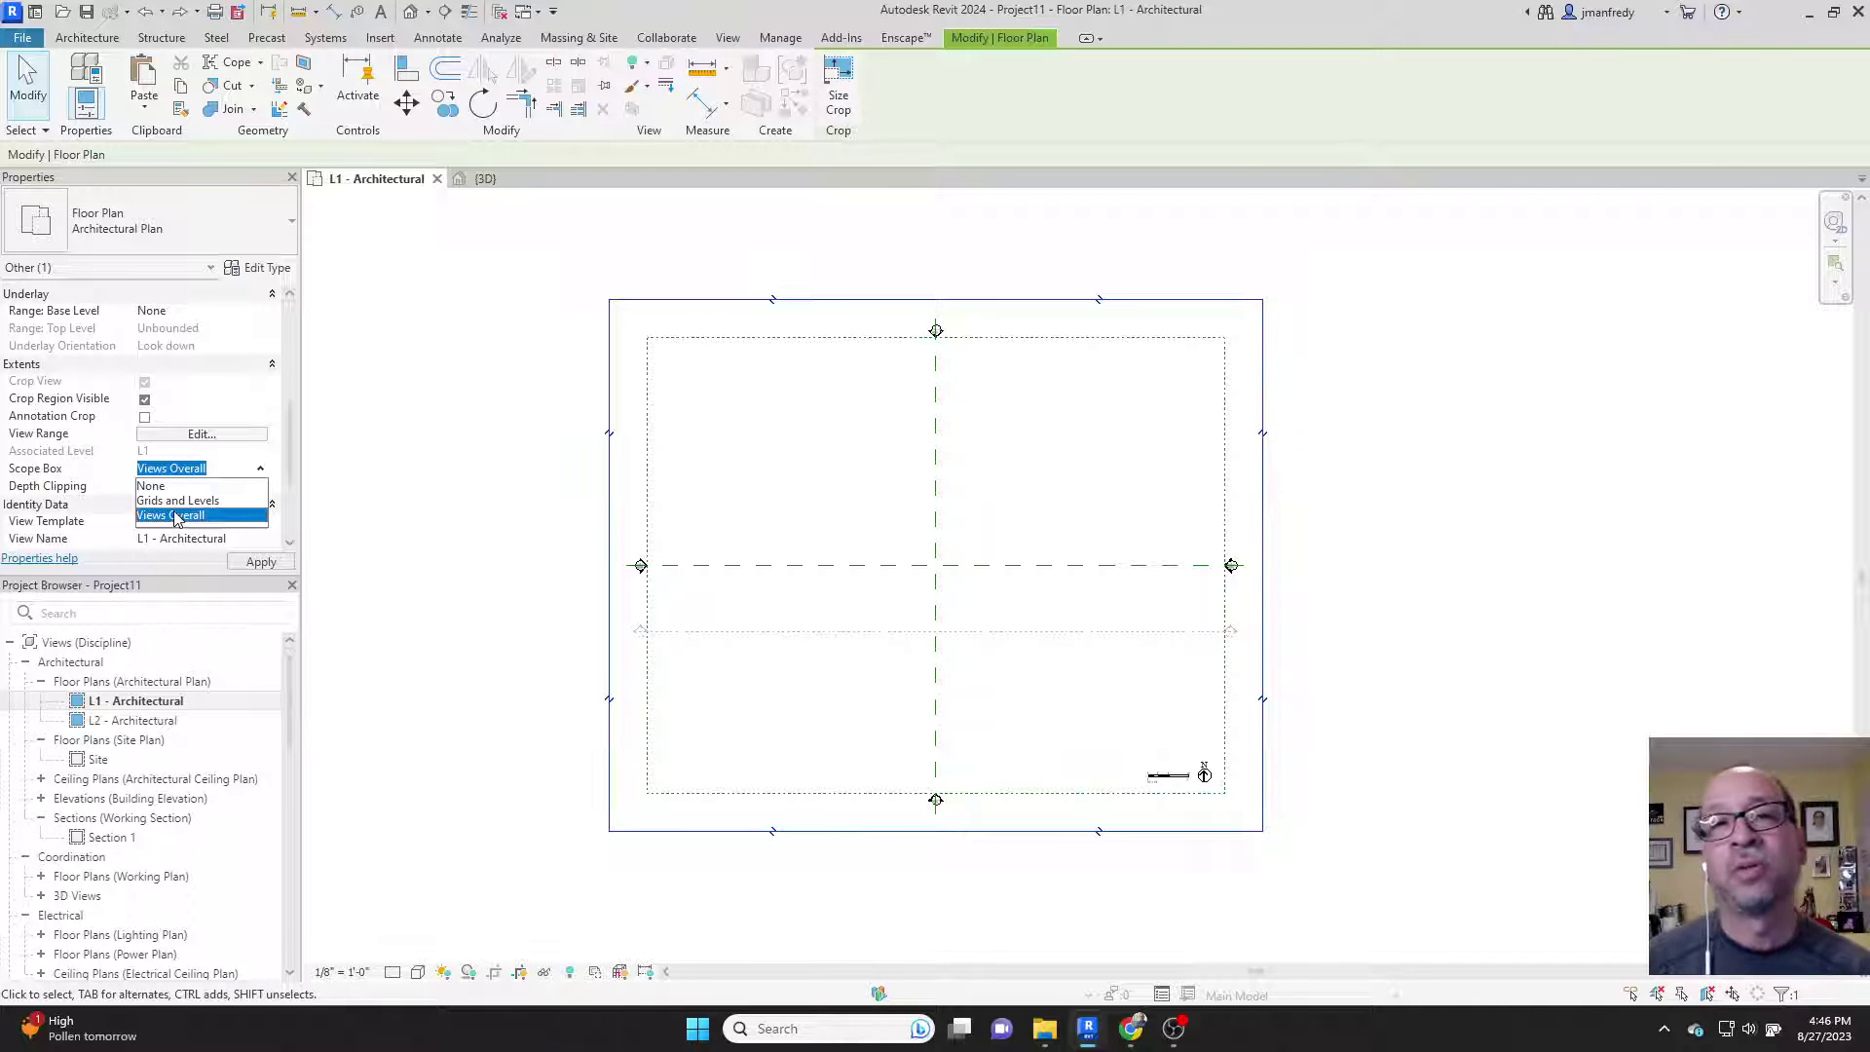
pyautogui.click(538, 460)
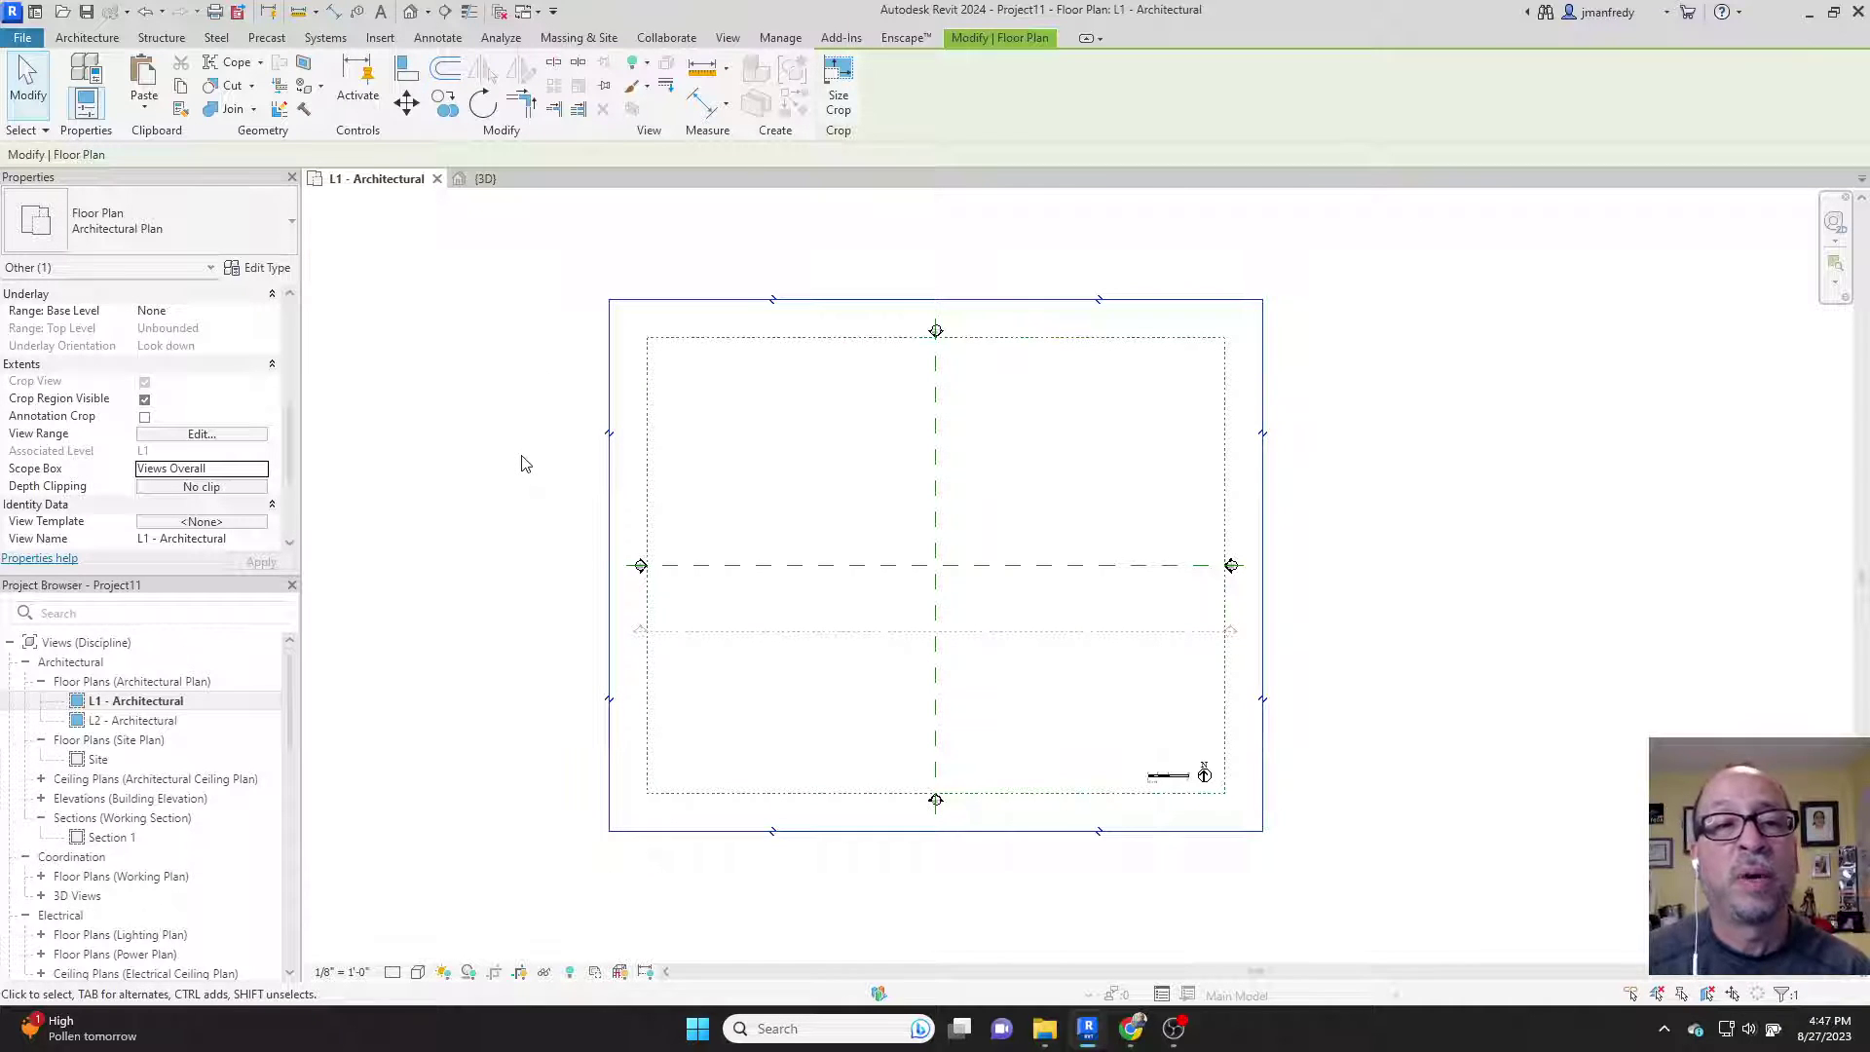
# - Drag the Views Overall scope box's left face outward in 3D and check the L1 plan's crop follows
pyautogui.click(410, 12)
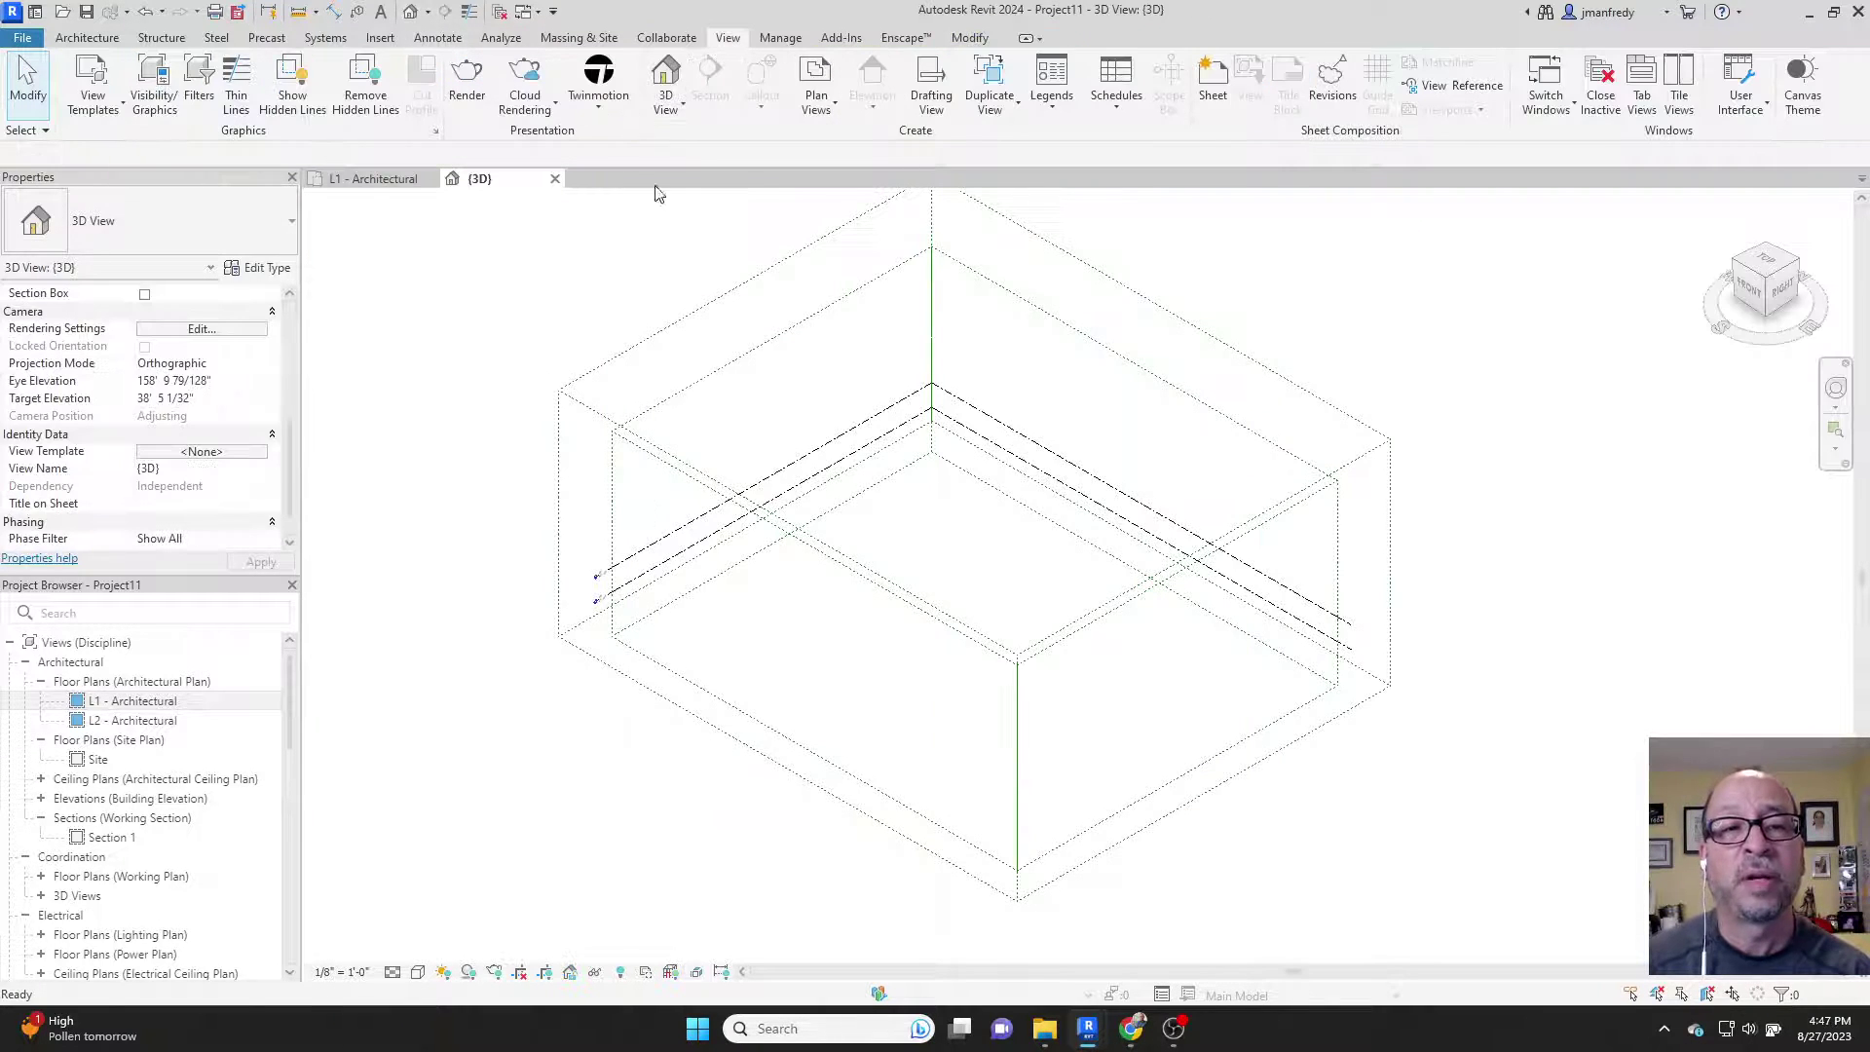
pyautogui.click(748, 295)
pyautogui.moveTo(752, 400); pyautogui.dragTo(681, 373)
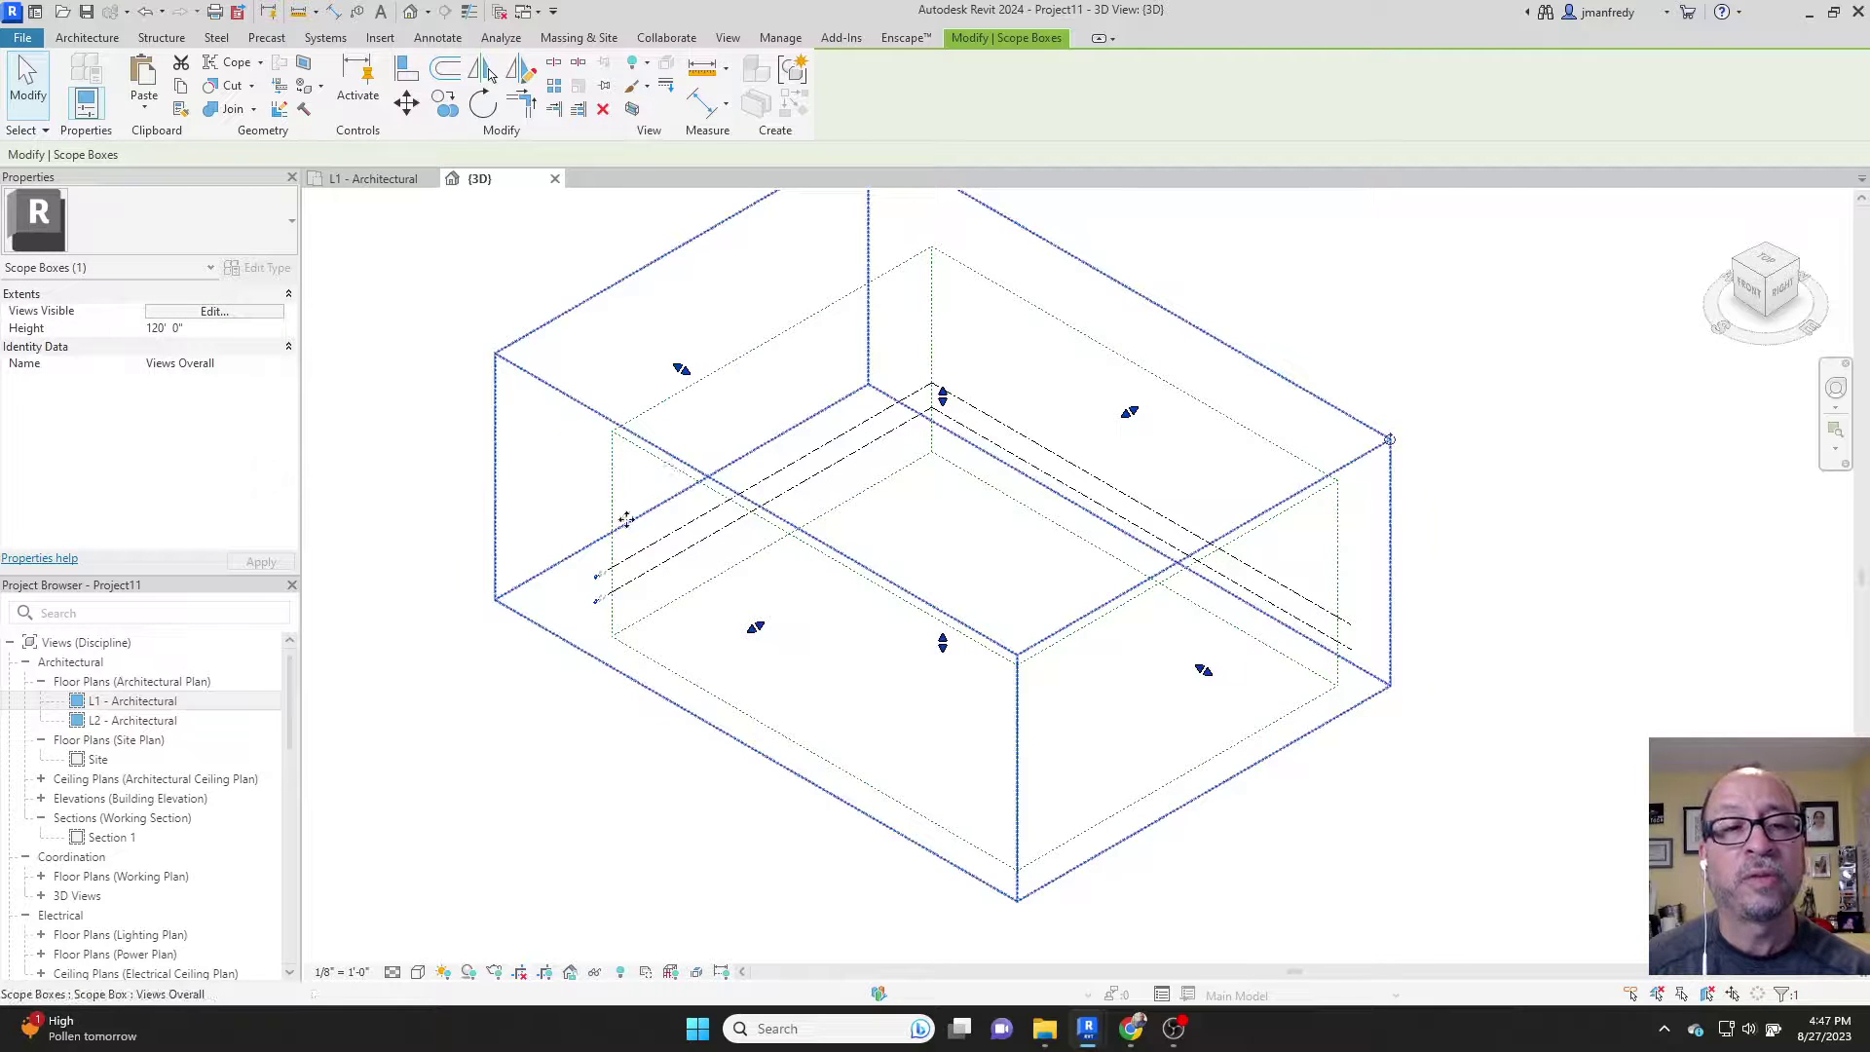
pyautogui.doubleClick(137, 700)
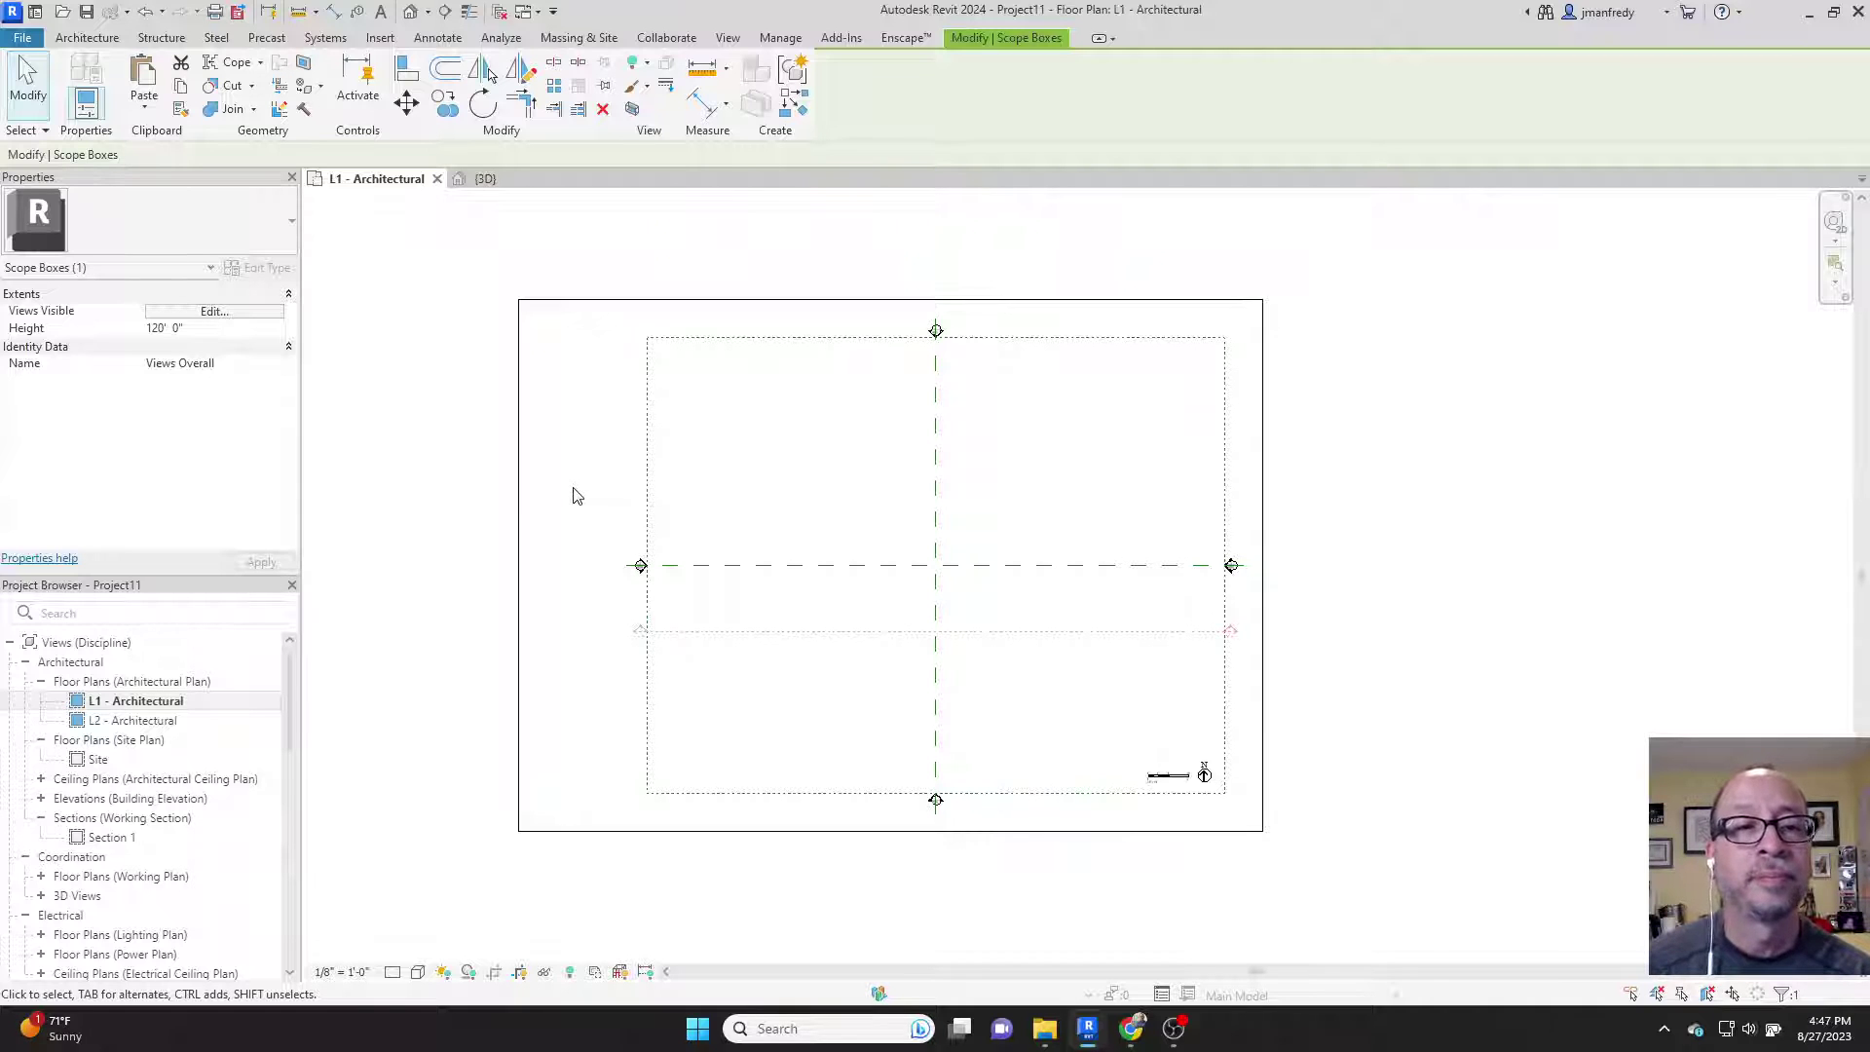
pyautogui.click(491, 238)
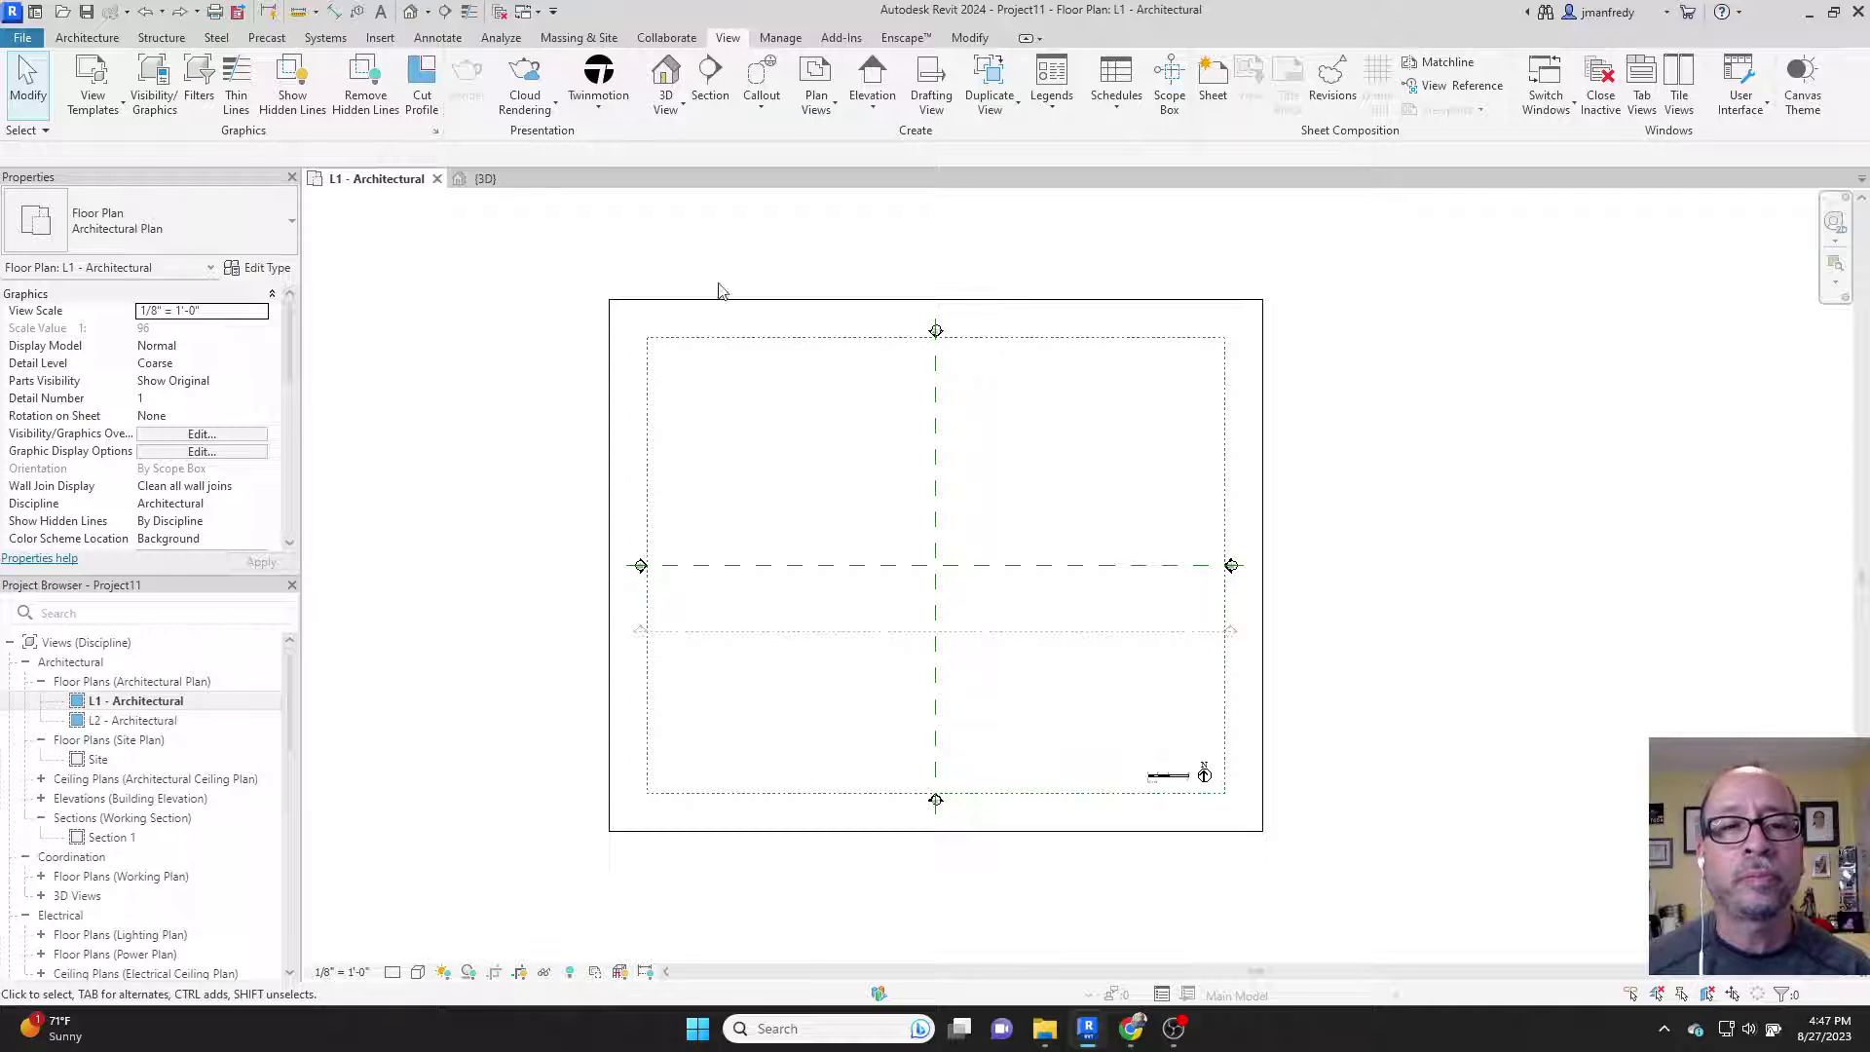
pyautogui.click(411, 12)
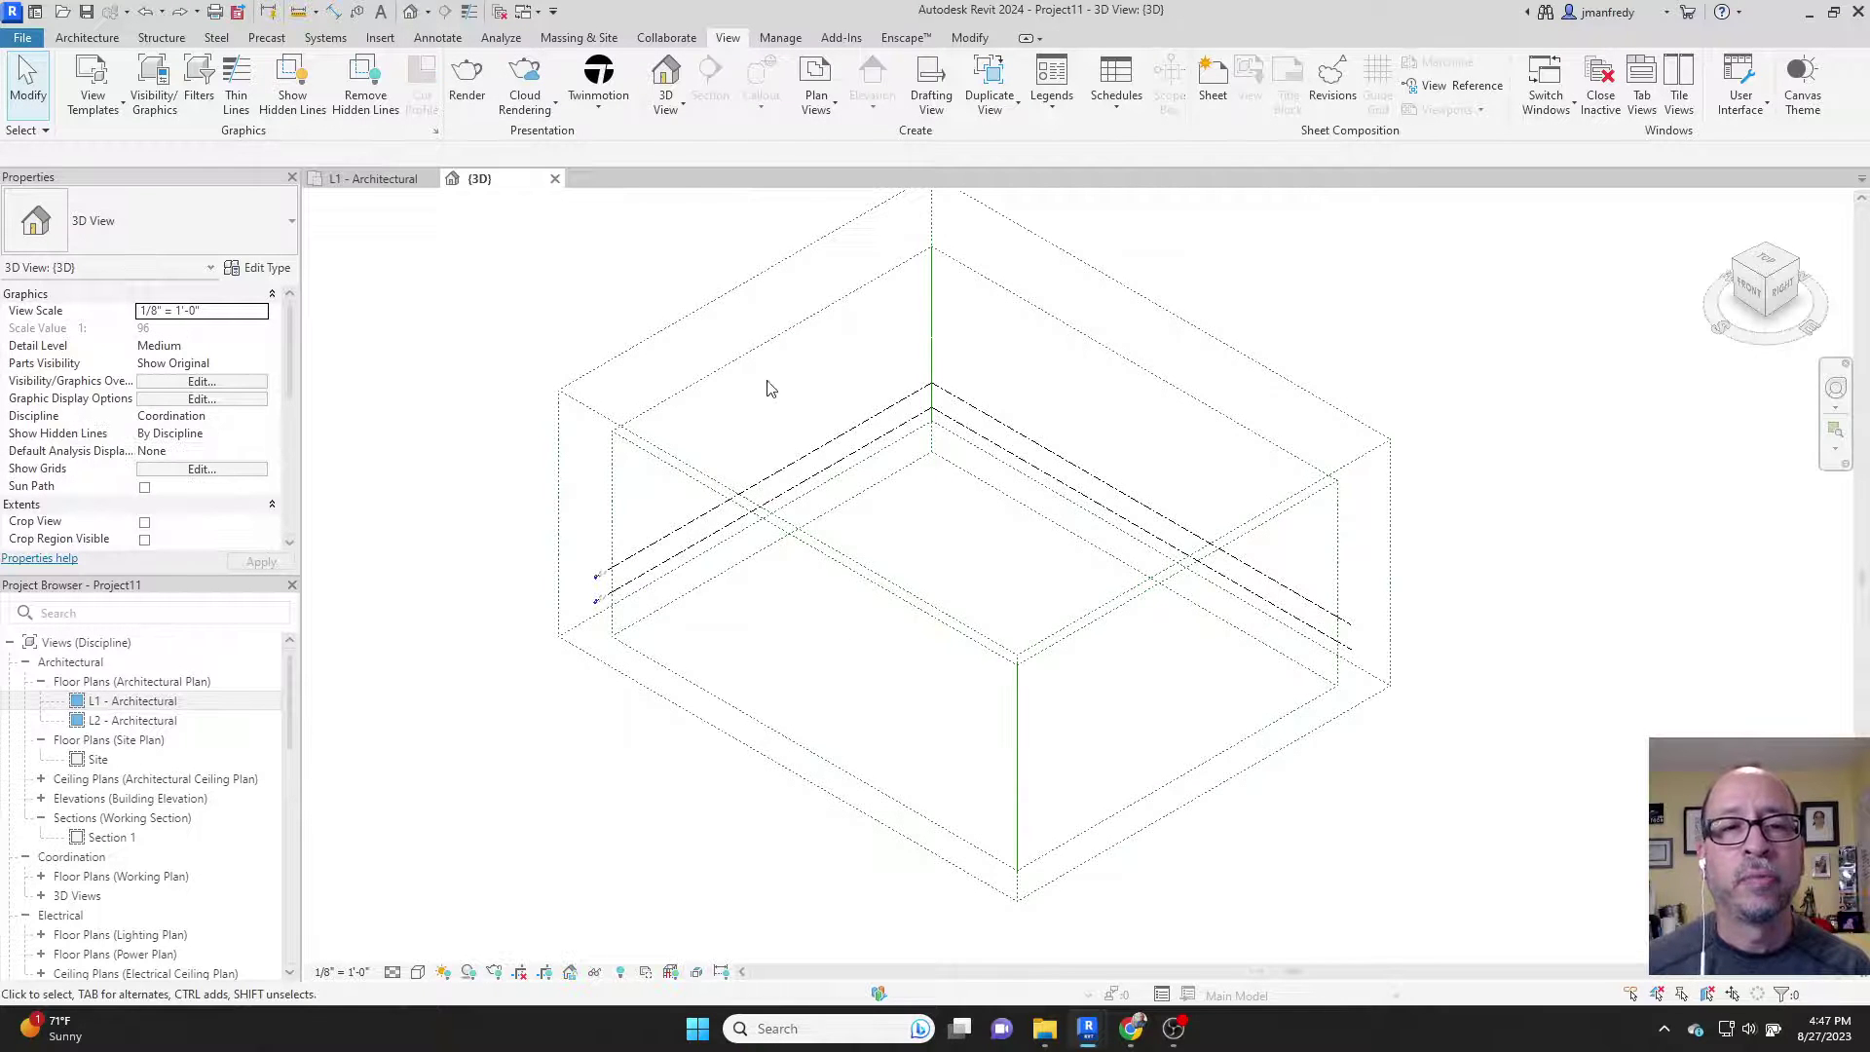
pyautogui.click(770, 477)
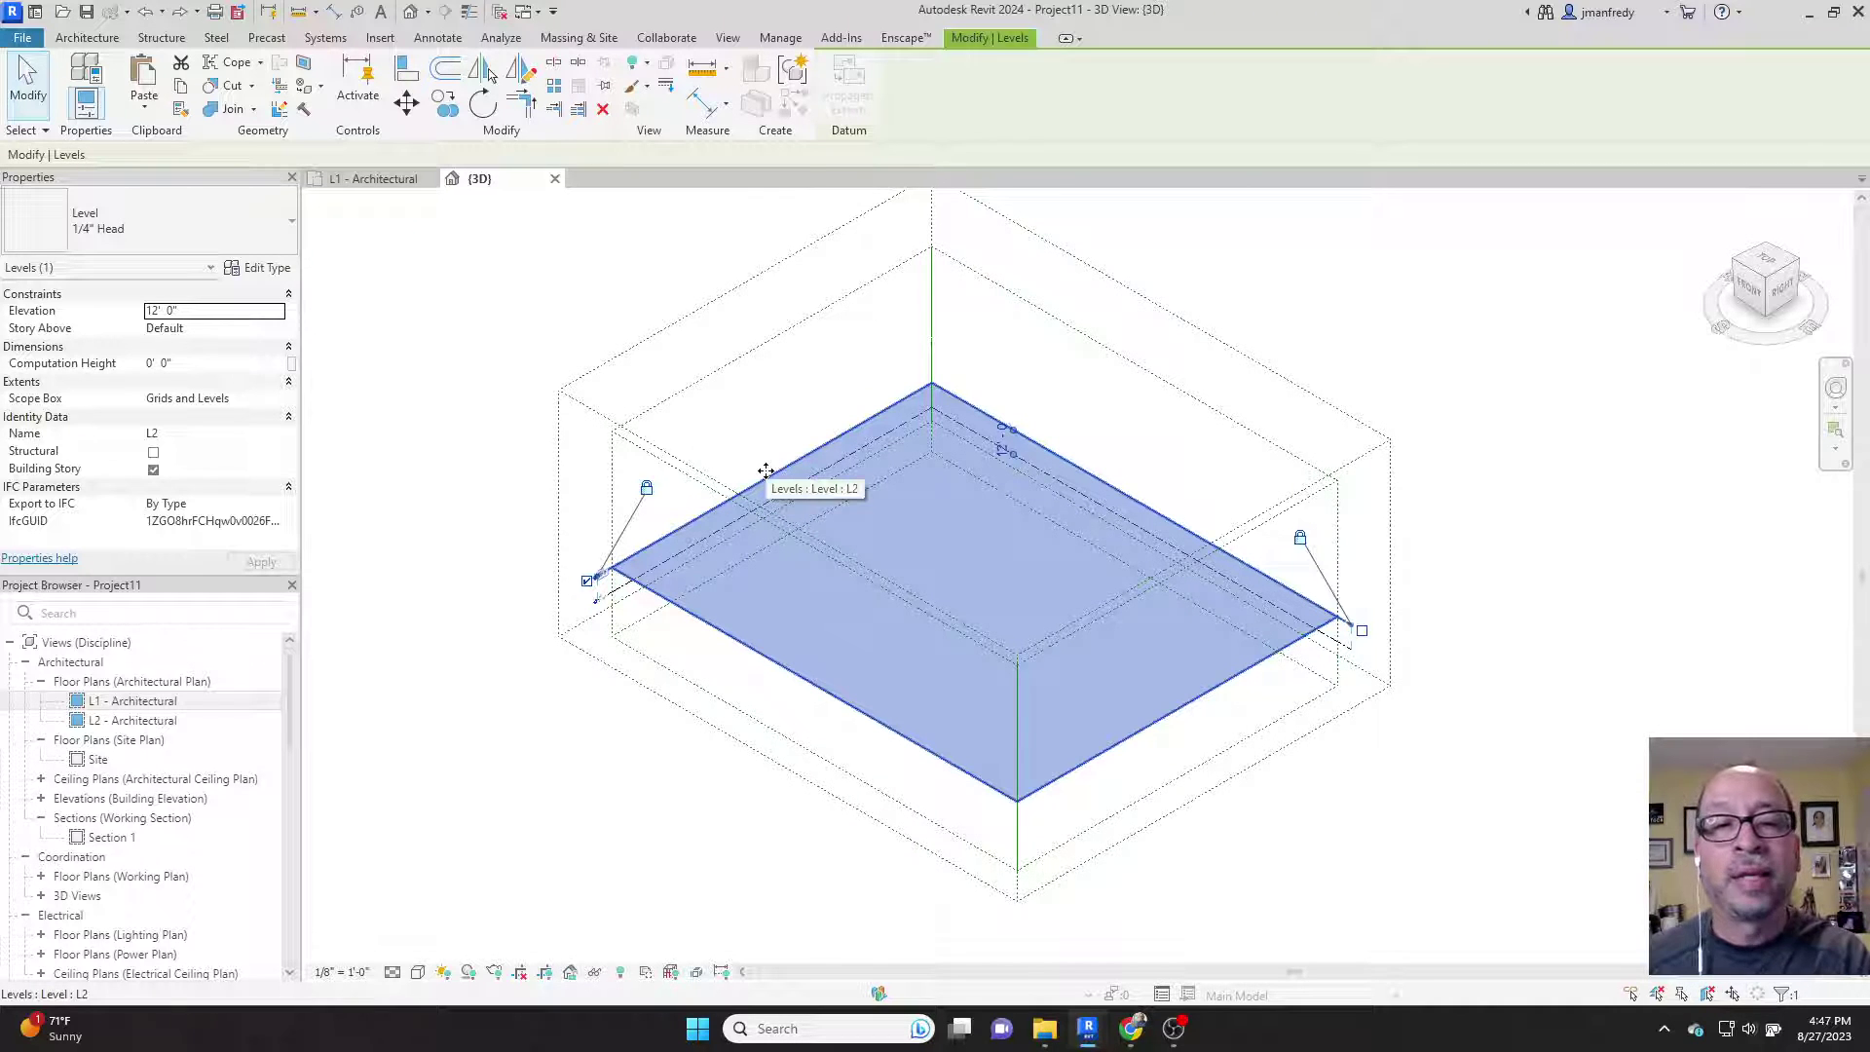
pyautogui.click(674, 331)
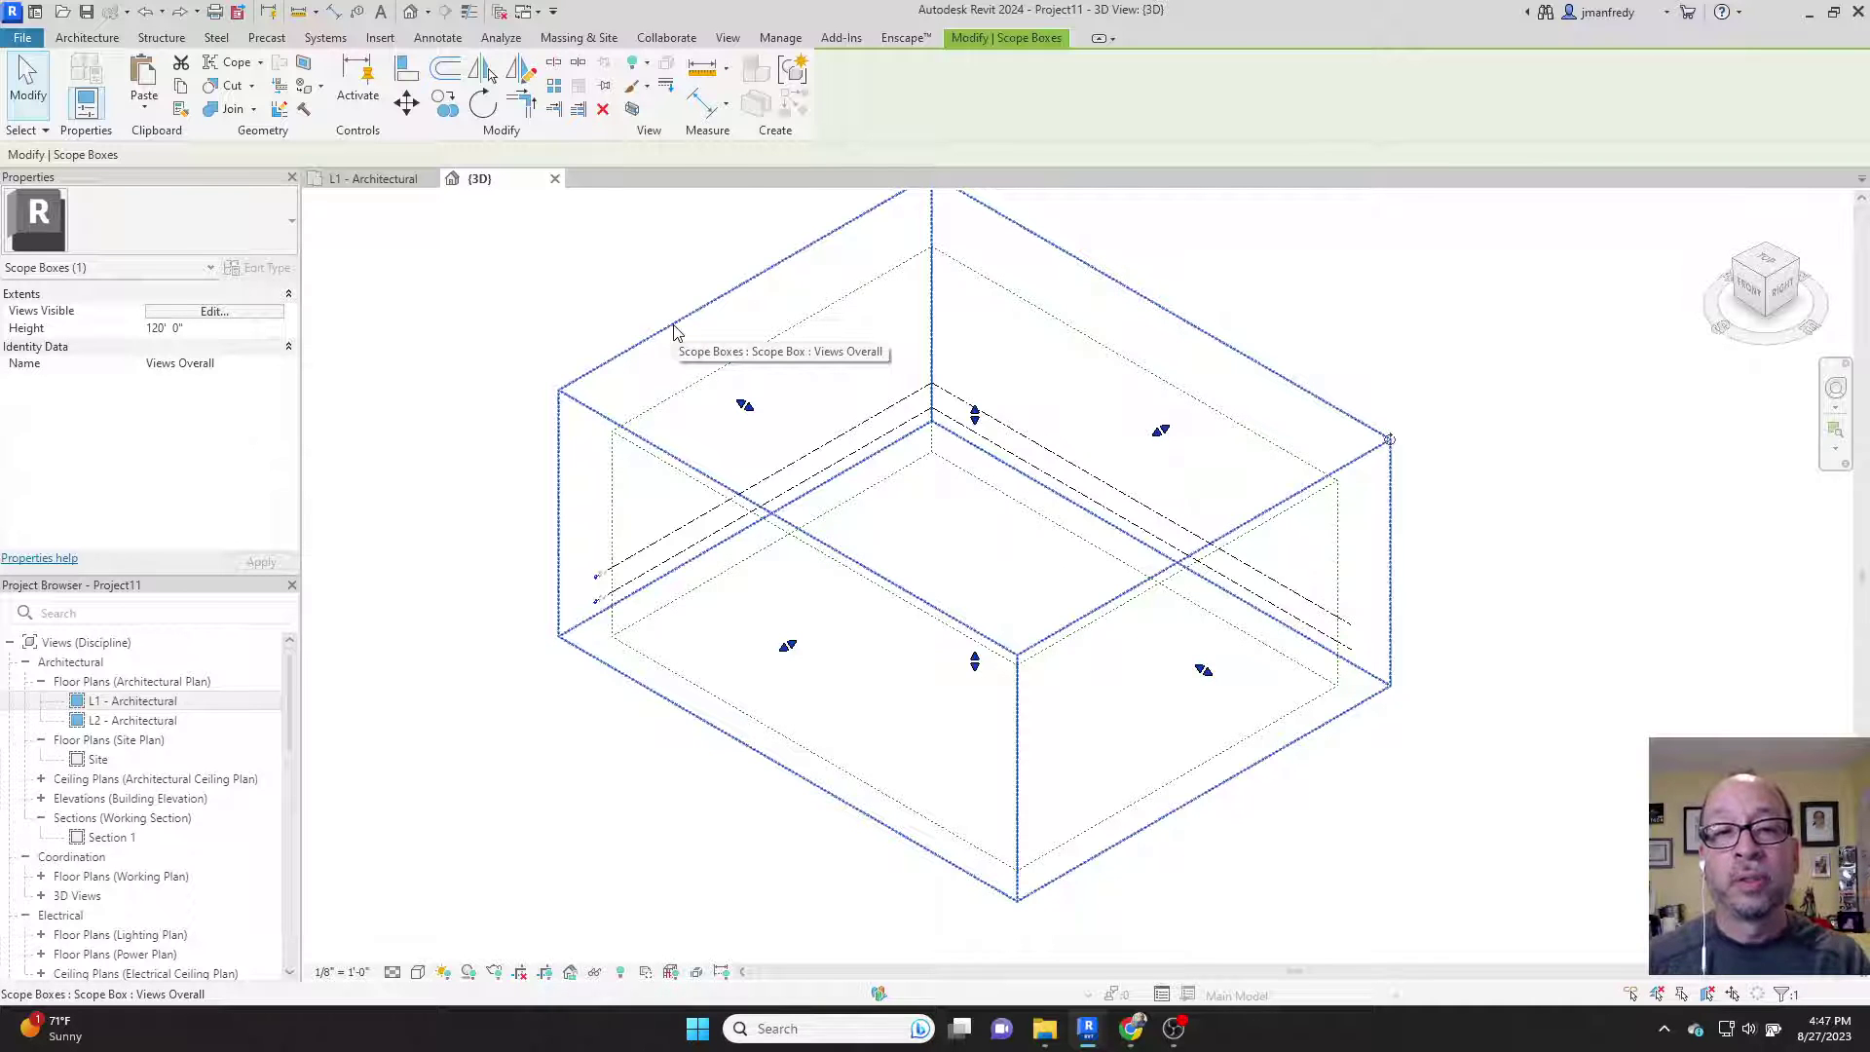
pyautogui.click(618, 409)
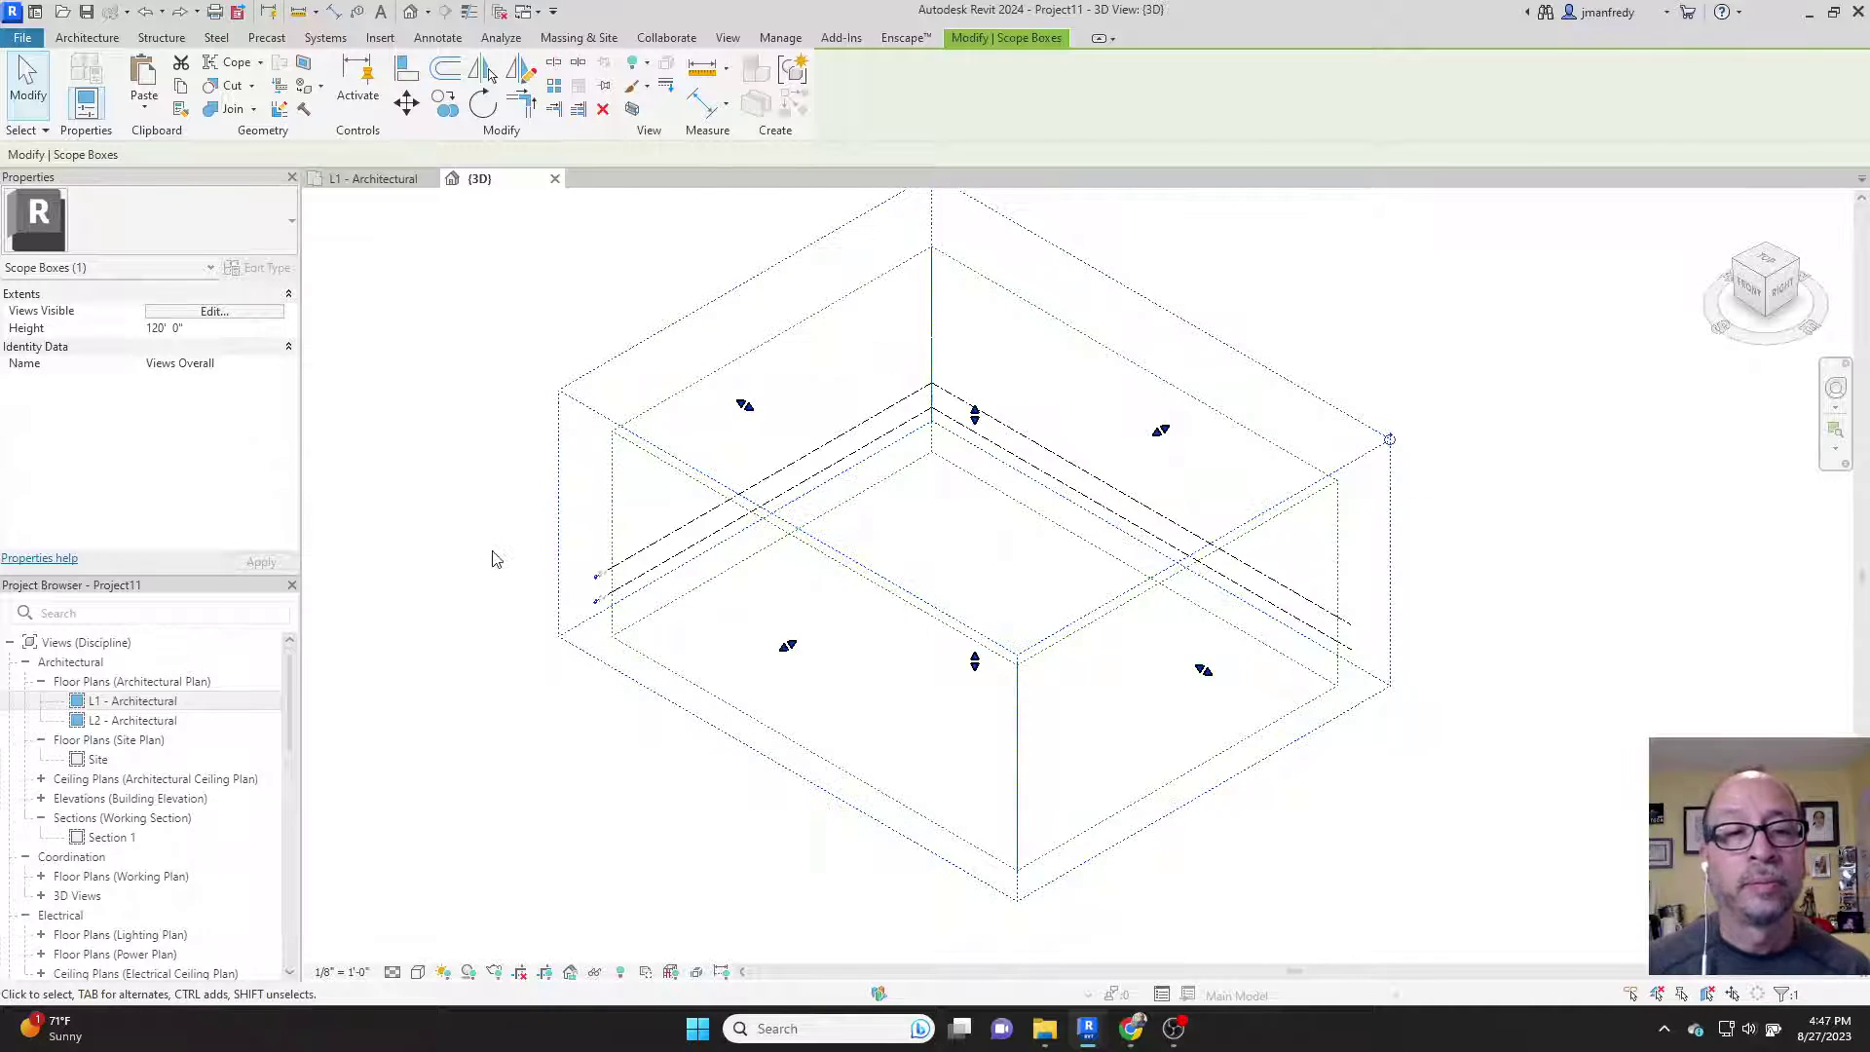
pyautogui.doubleClick(137, 701)
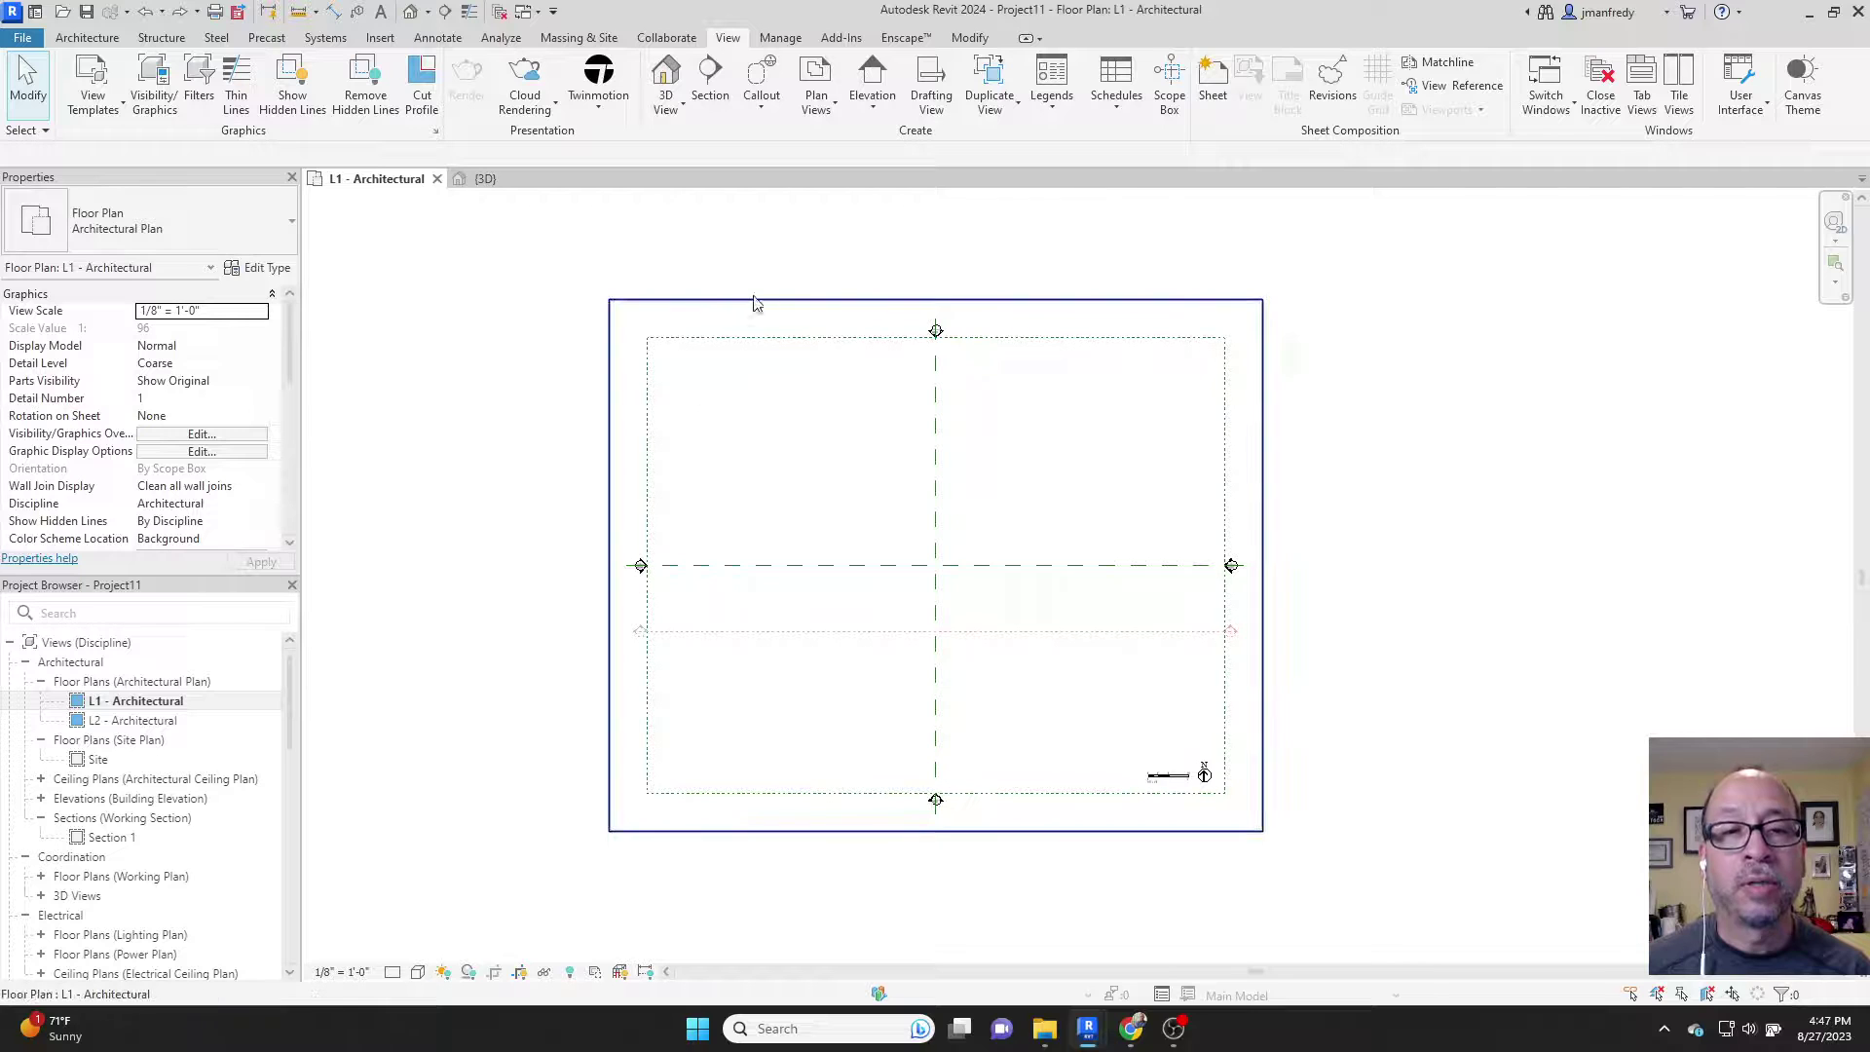